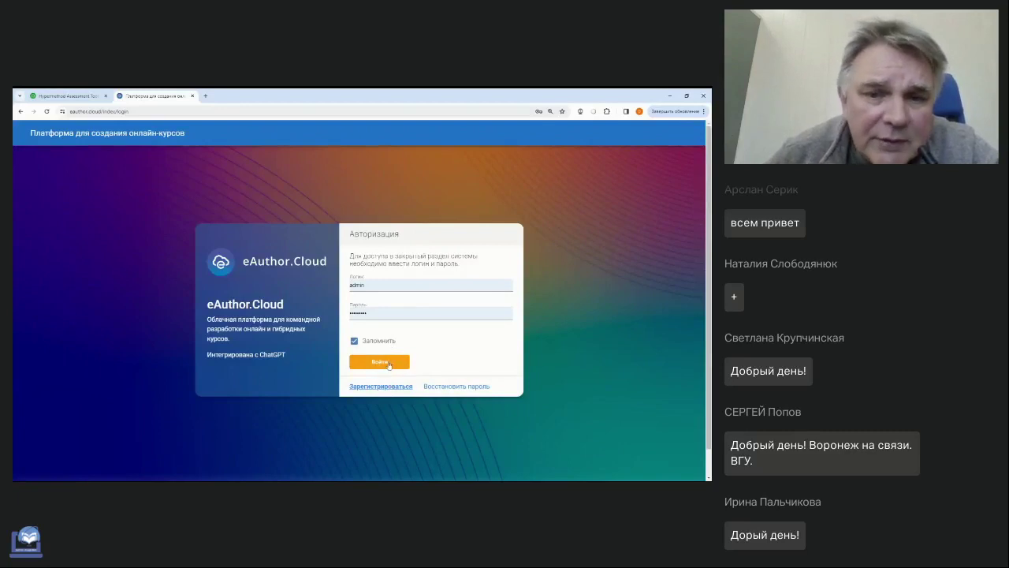
# Sign in with the prefilled credentials and read through the welcome page's category descriptions and video links
pyautogui.click(390, 366)
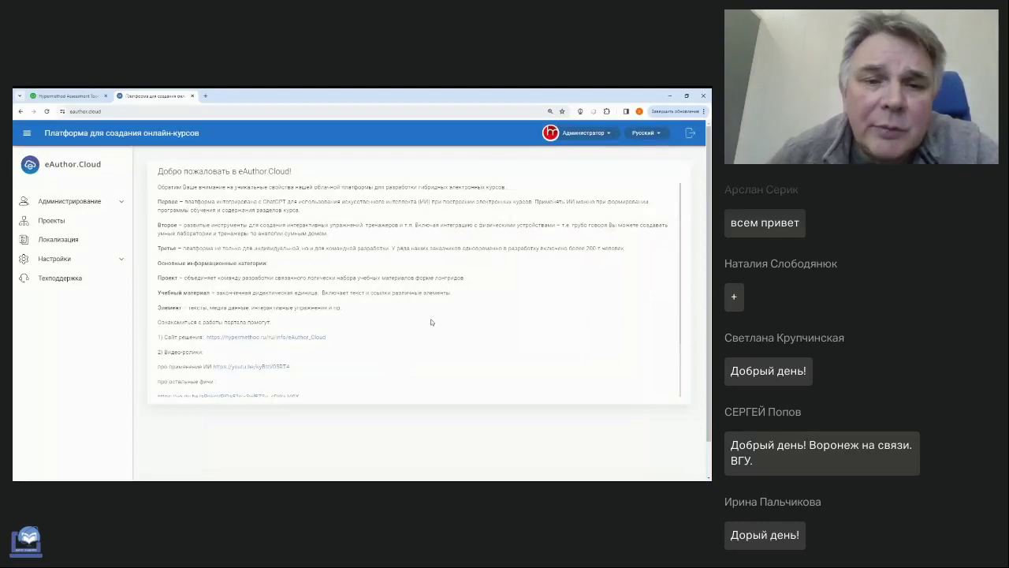
pyautogui.scroll(-2, 455, 260)
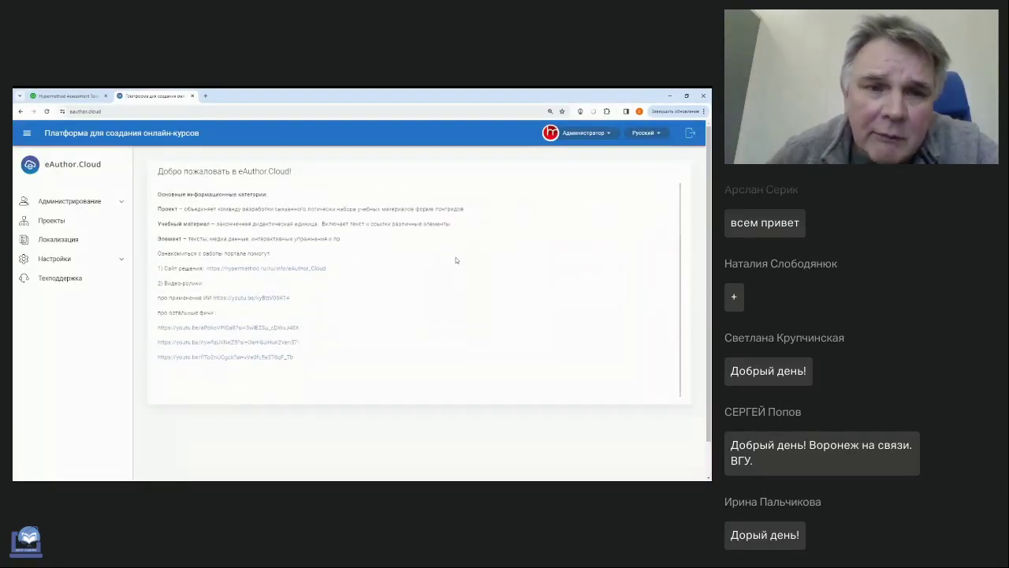
pyautogui.scroll(2, 474, 265)
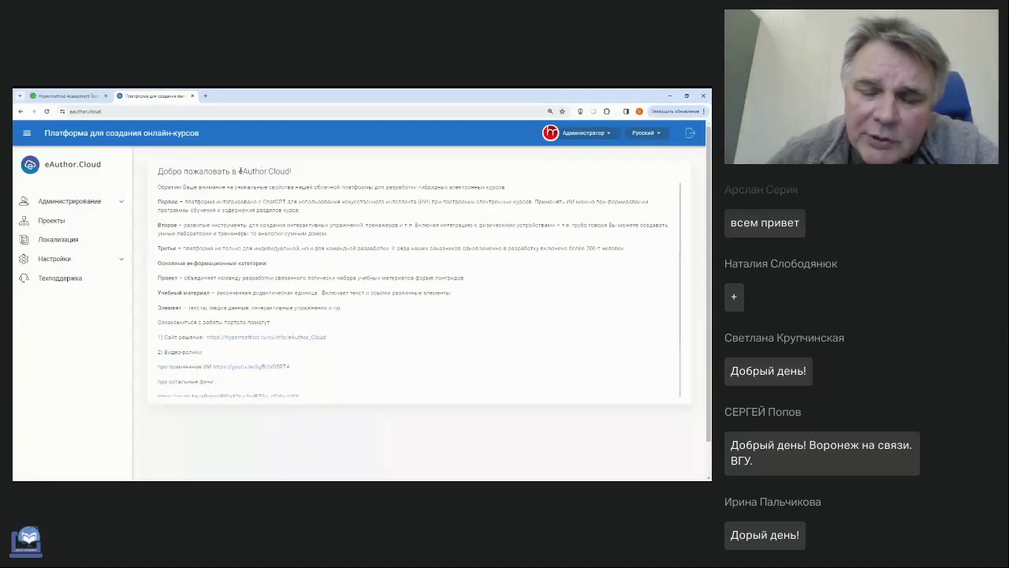
pyautogui.scroll(-3, 344, 239)
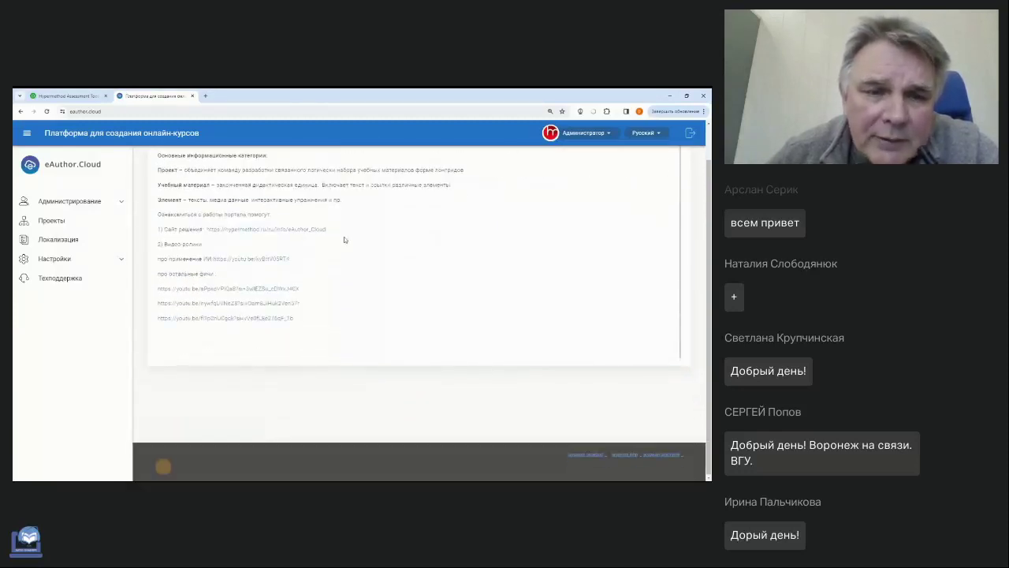
pyautogui.scroll(1, 392, 228)
pyautogui.scroll(-1, 339, 325)
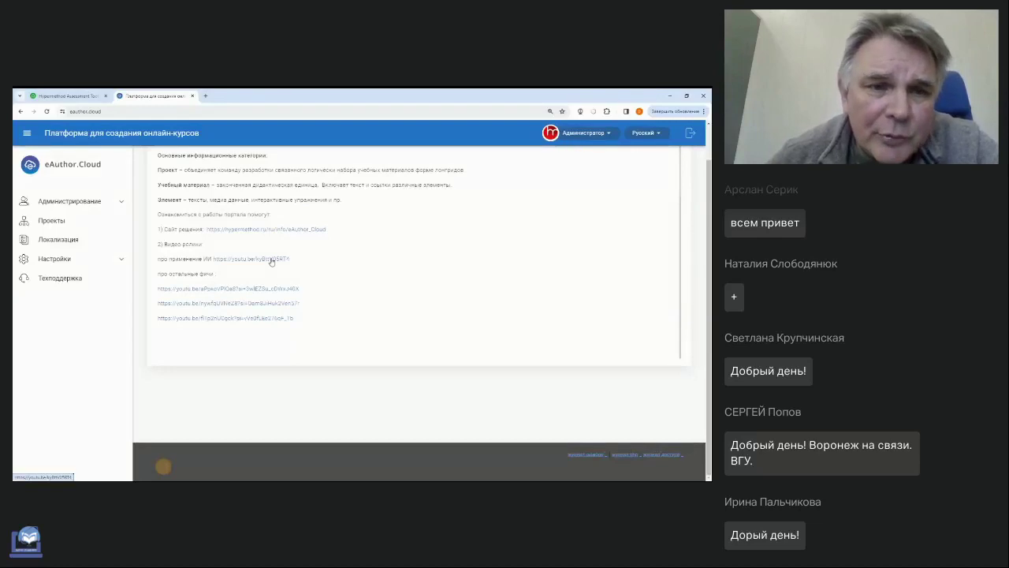
pyautogui.scroll(1, 367, 301)
pyautogui.scroll(-1, 366, 301)
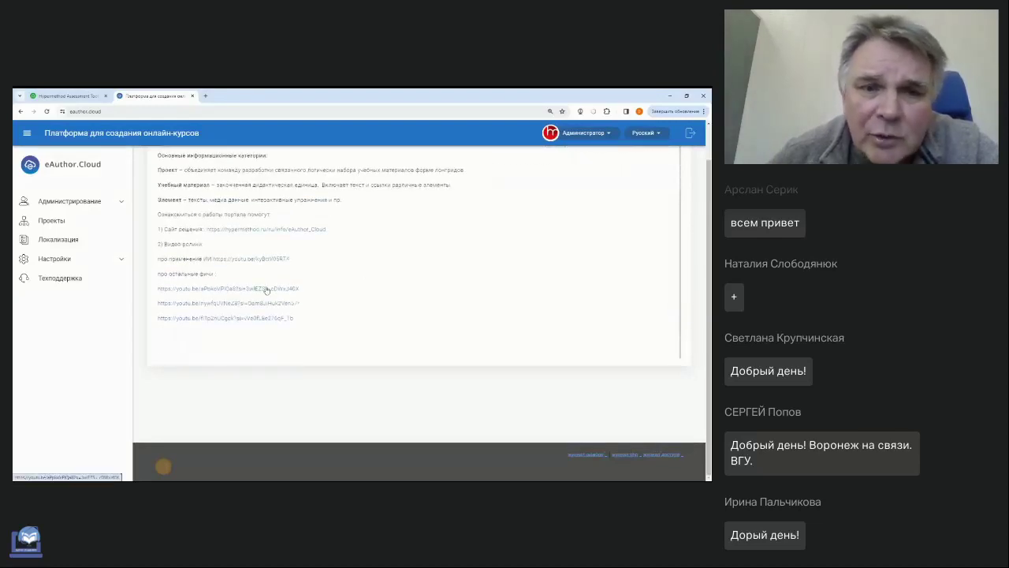
pyautogui.scroll(1, 539, 172)
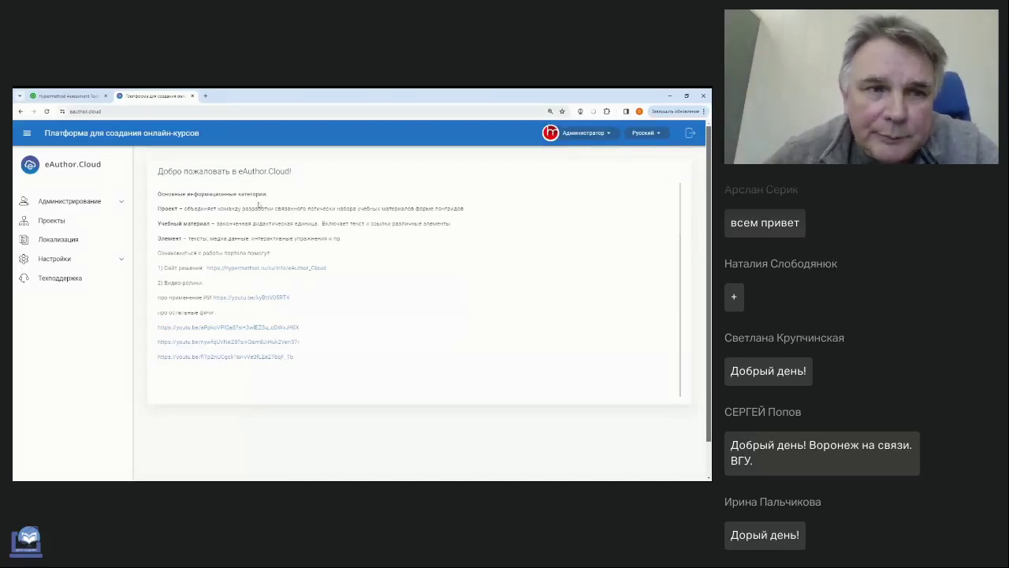
# Start a new project in the project list and name it "История российской идентичности"
pyautogui.click(61, 223)
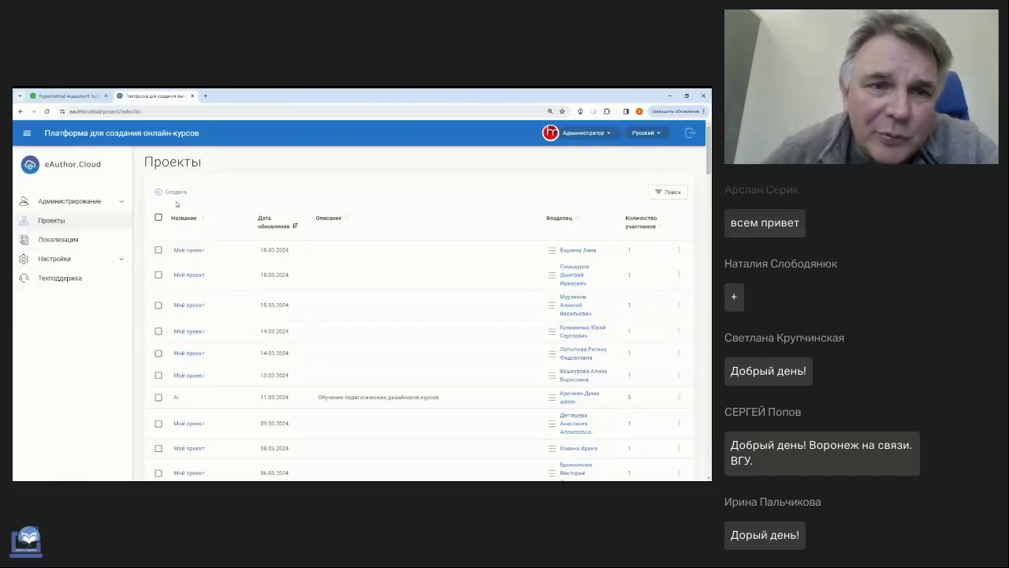
pyautogui.click(173, 192)
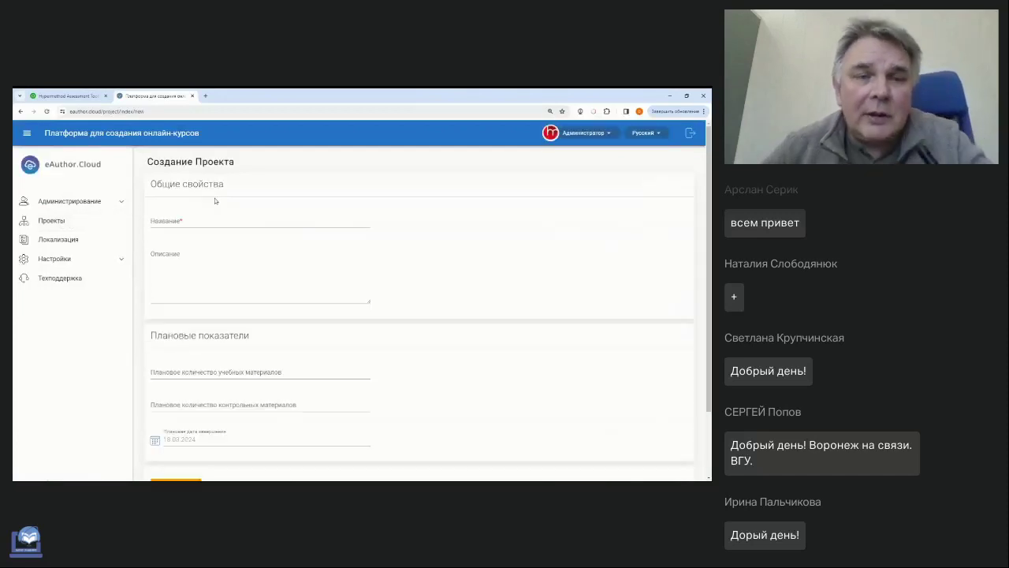
pyautogui.click(205, 222)
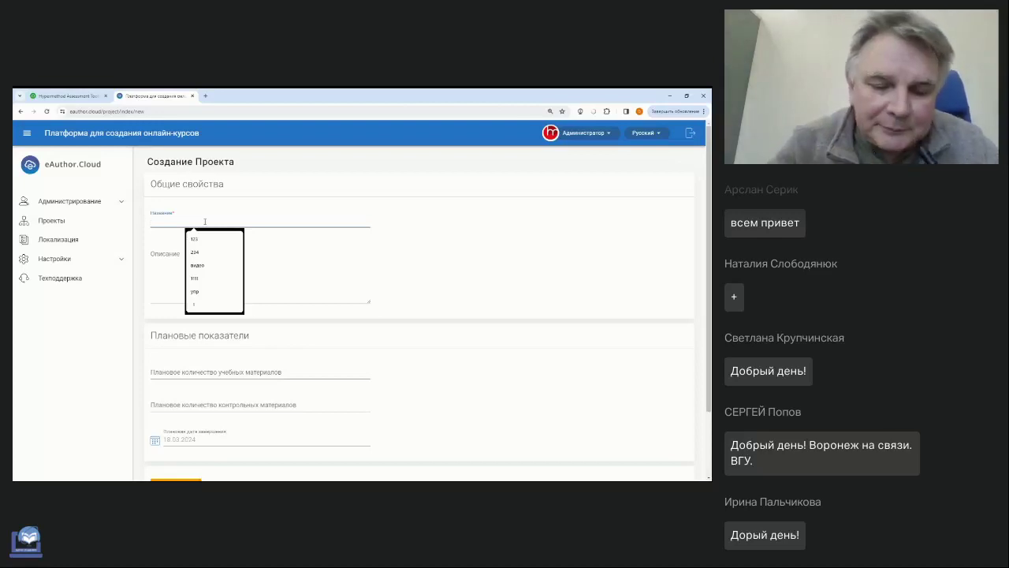
pyautogui.write('Bncjht')
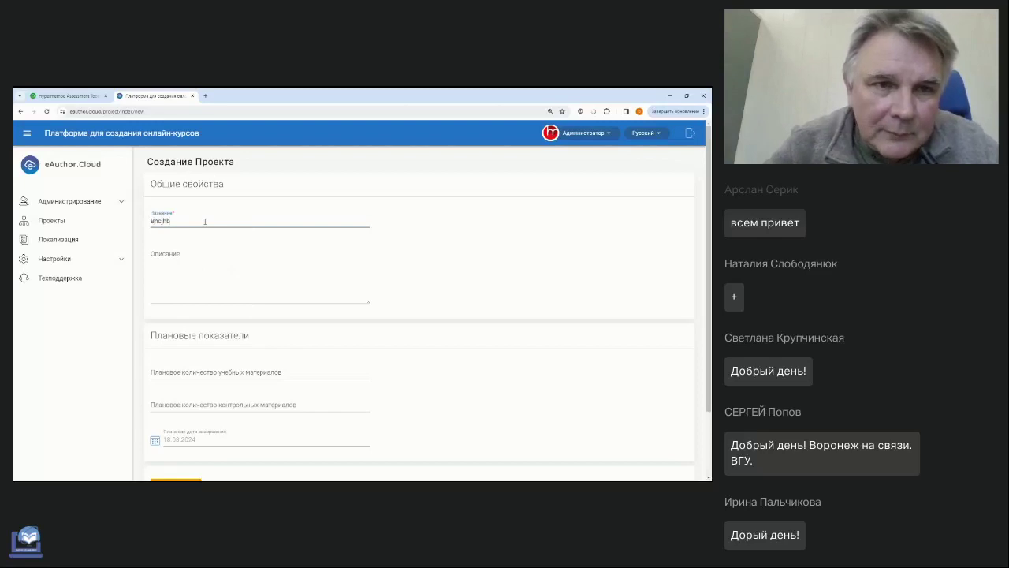
pyautogui.press('BackSpace')
pyautogui.press('BackSpace')
pyautogui.press('BackSpace')
pyautogui.press('BackSpace')
pyautogui.press('BackSpace')
pyautogui.press('BackSpace')
pyautogui.write('история российской идентичности')
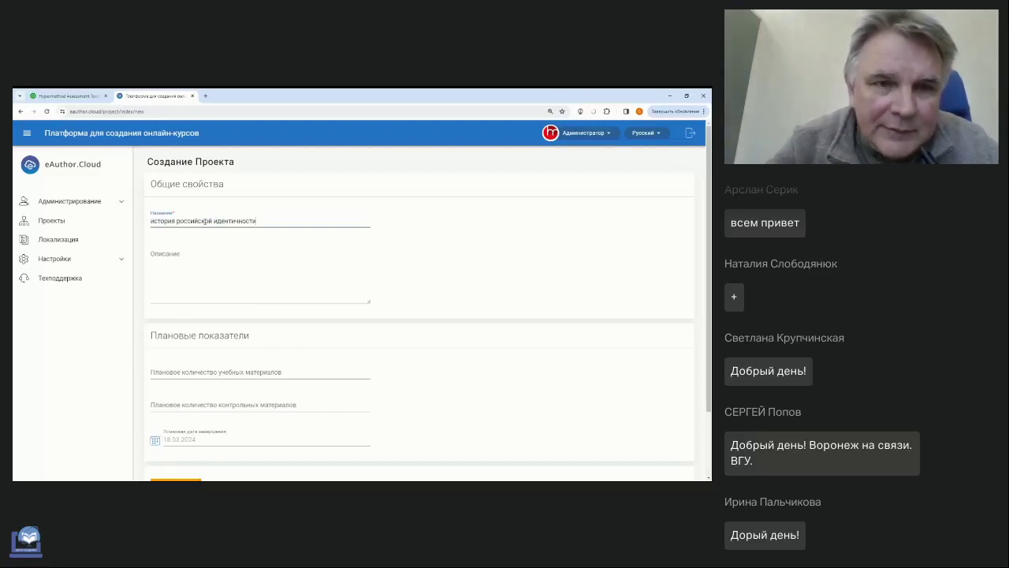
pyautogui.click(150, 221)
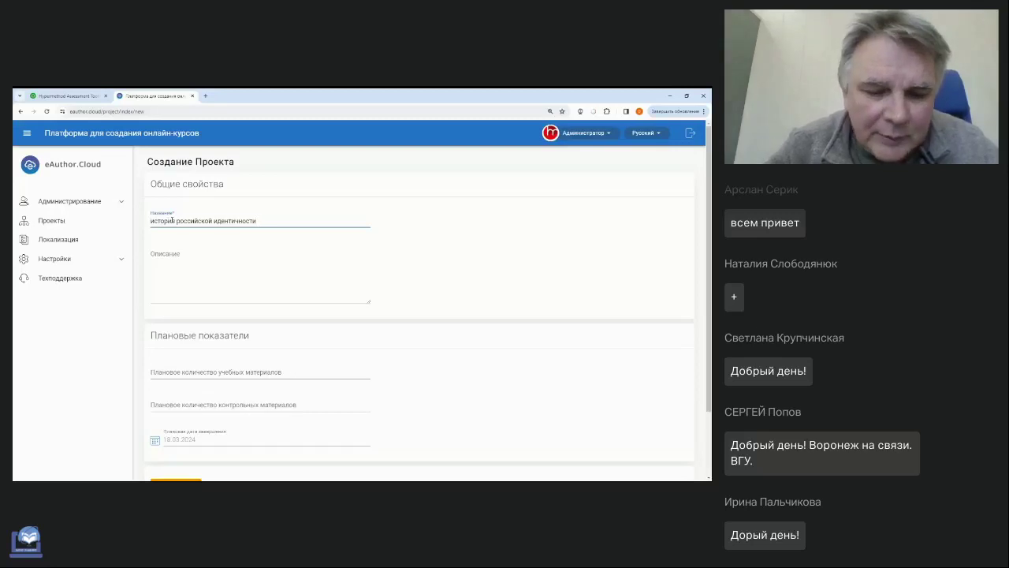
pyautogui.press('Delete')
pyautogui.write('И')
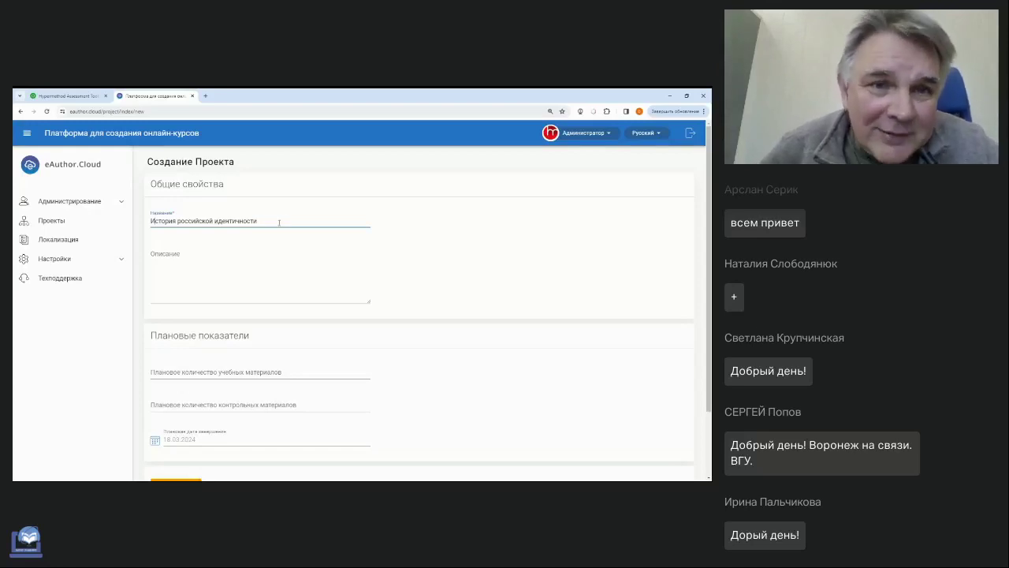
# Describe the project on three lines as "Роль личности в истории", "примеры" and "история России"
pyautogui.click(286, 273)
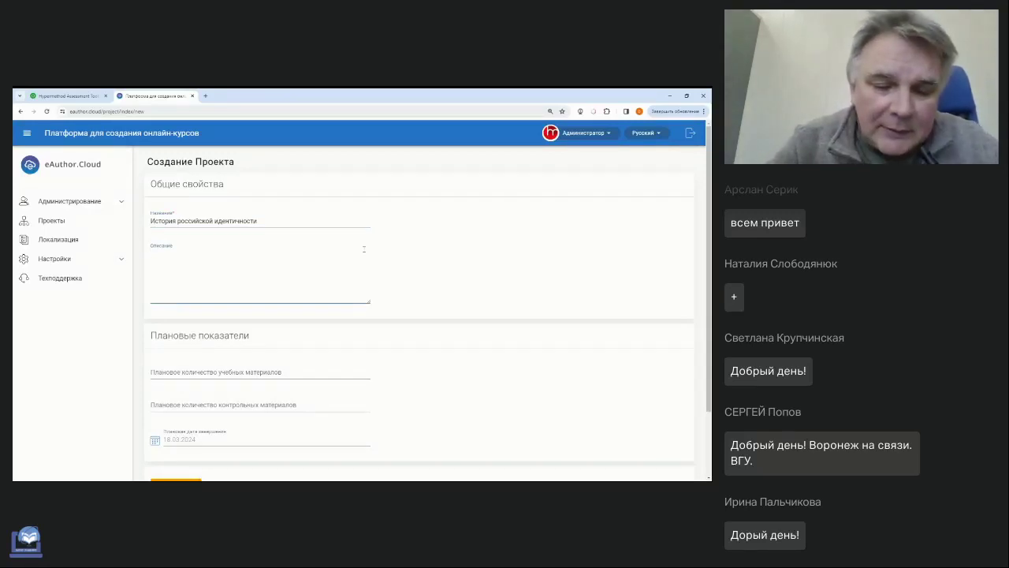
pyautogui.write('Poli')
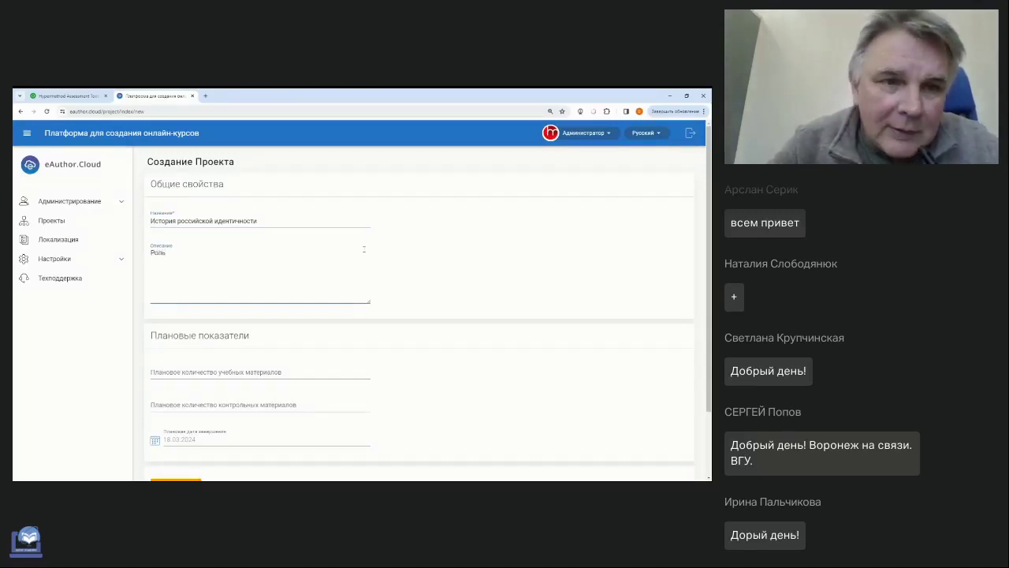
pyautogui.write(' личн')
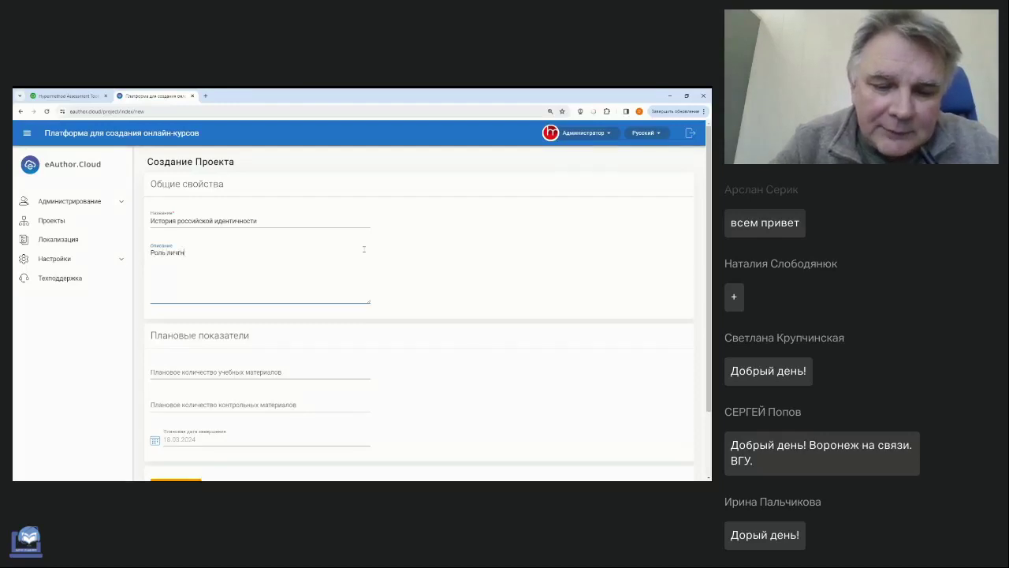
pyautogui.write('о')
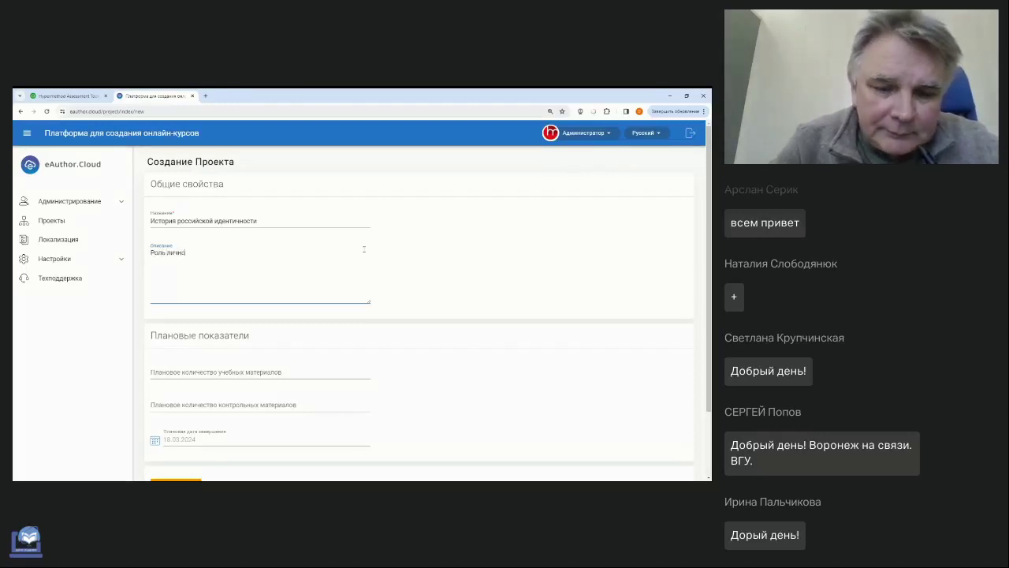
pyautogui.write('сти в истории')
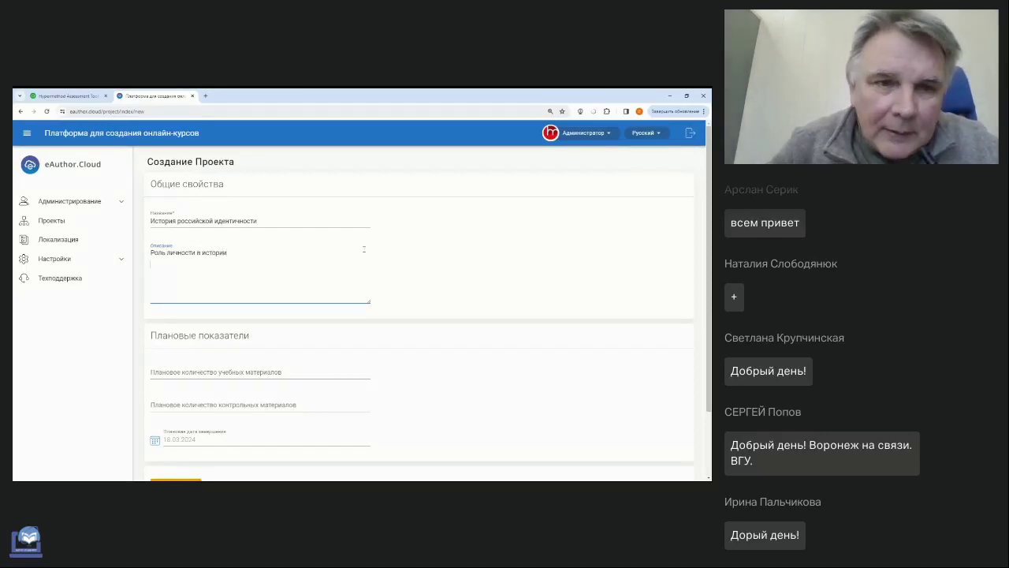
pyautogui.write('примеры')
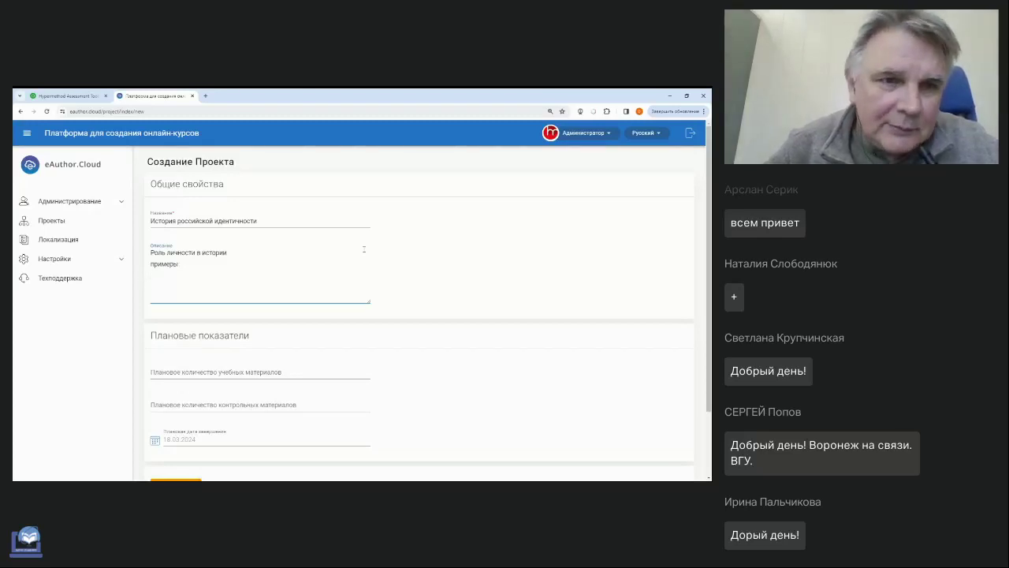
pyautogui.write('и')
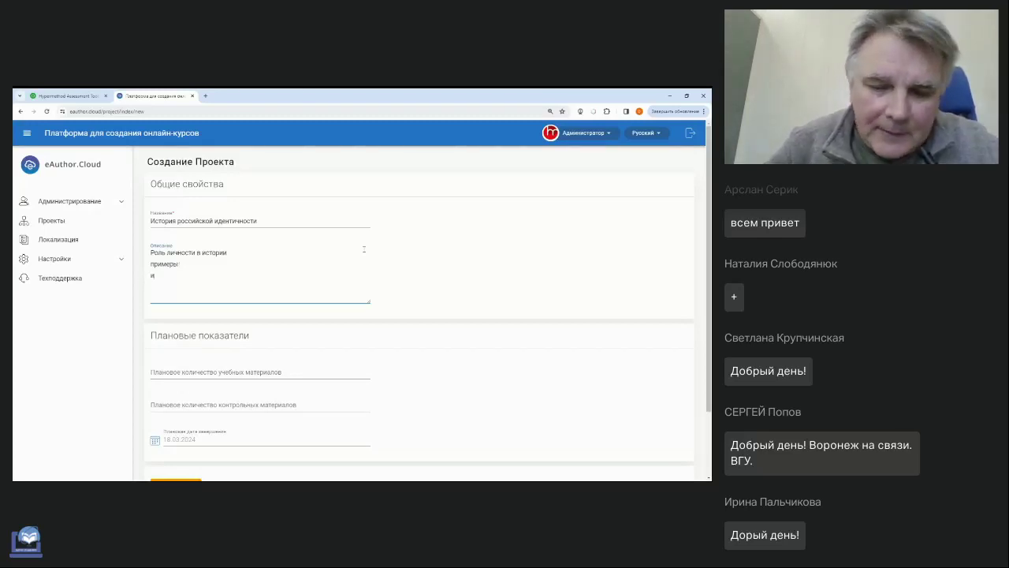
pyautogui.write('стория Рос')
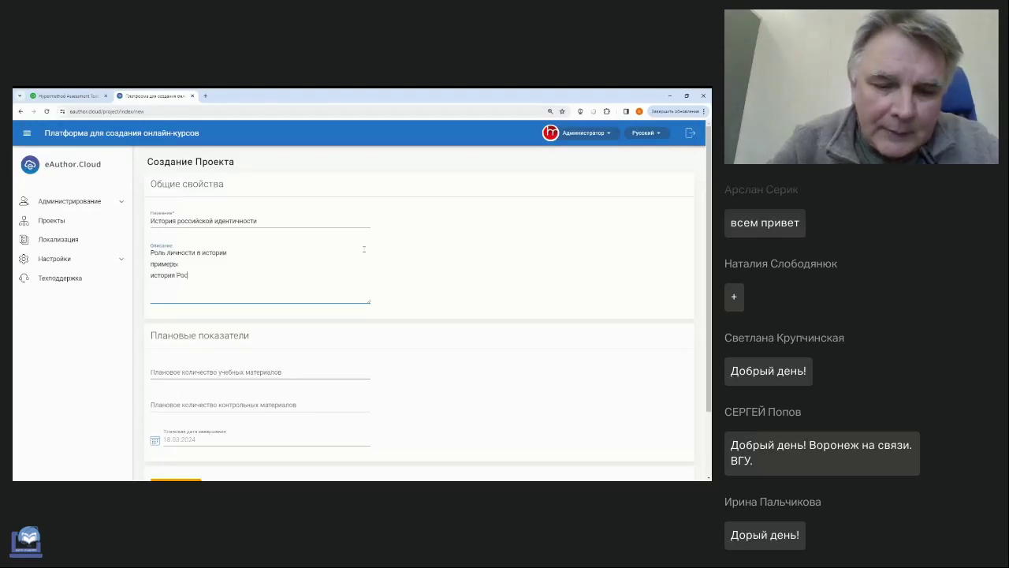
pyautogui.write('сии')
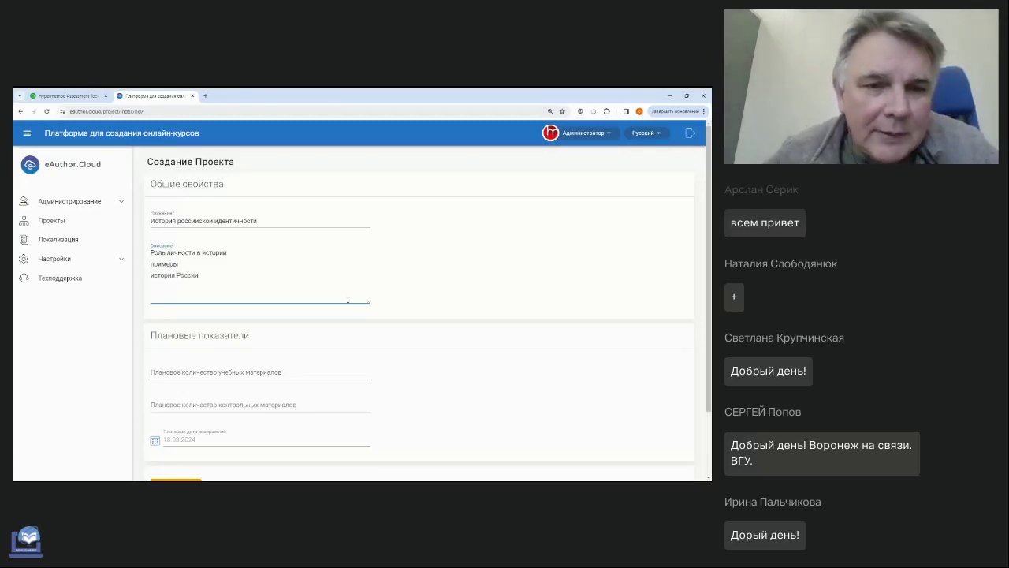
# Plan 5 learning materials and 1 assessment material for the project and save it
pyautogui.scroll(-2, 336, 298)
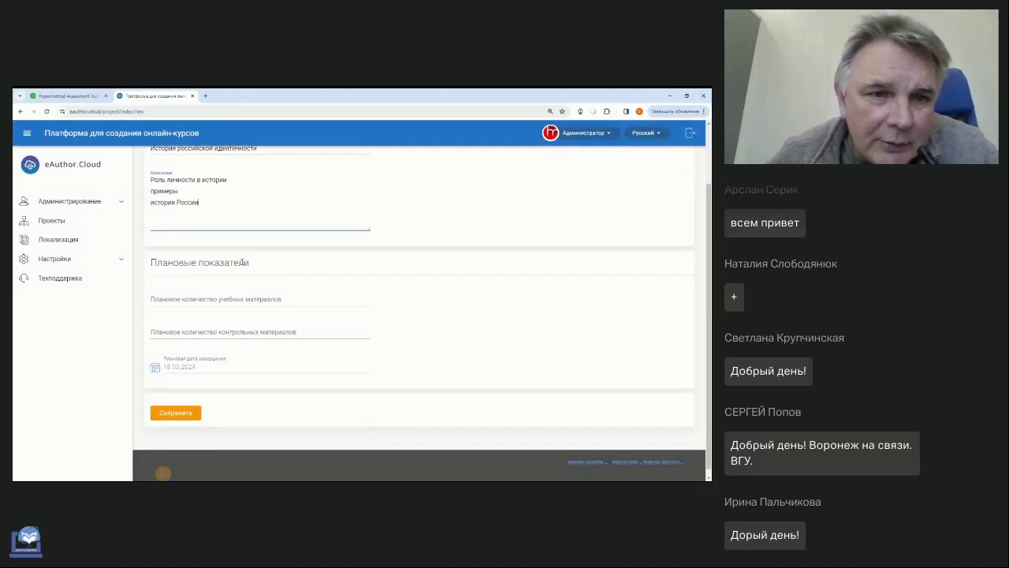
pyautogui.click(228, 298)
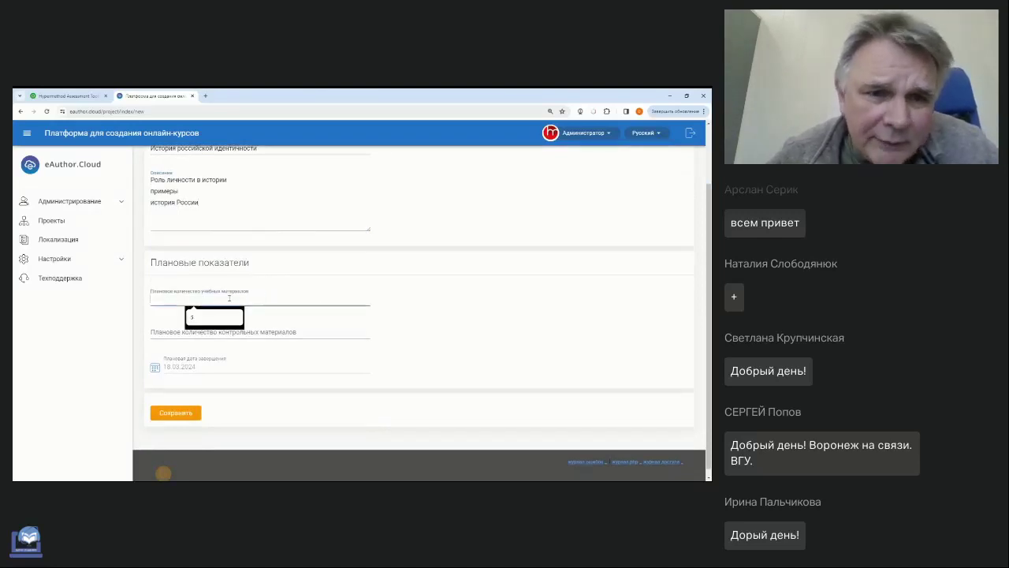
pyautogui.click(209, 317)
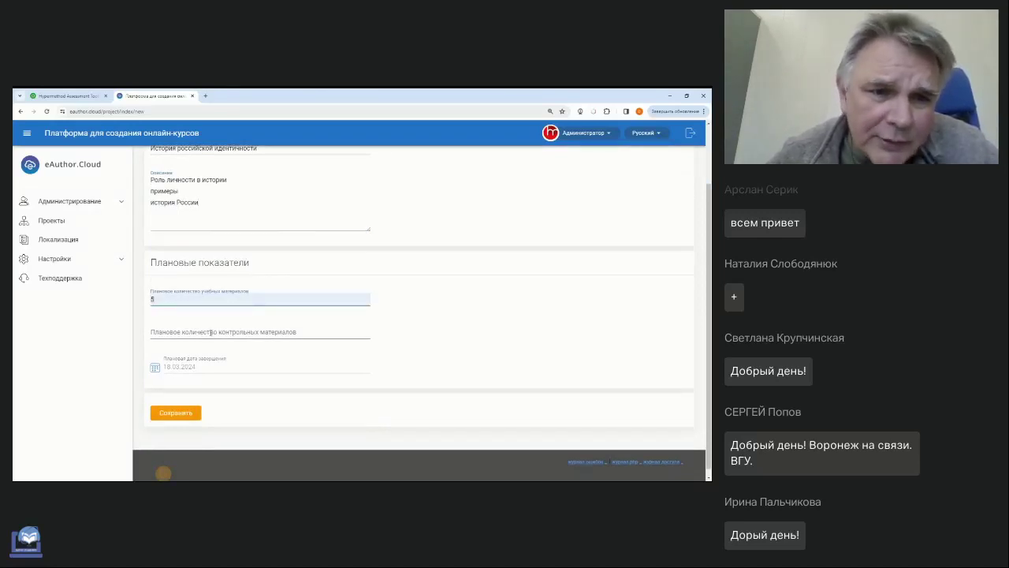
pyautogui.click(211, 333)
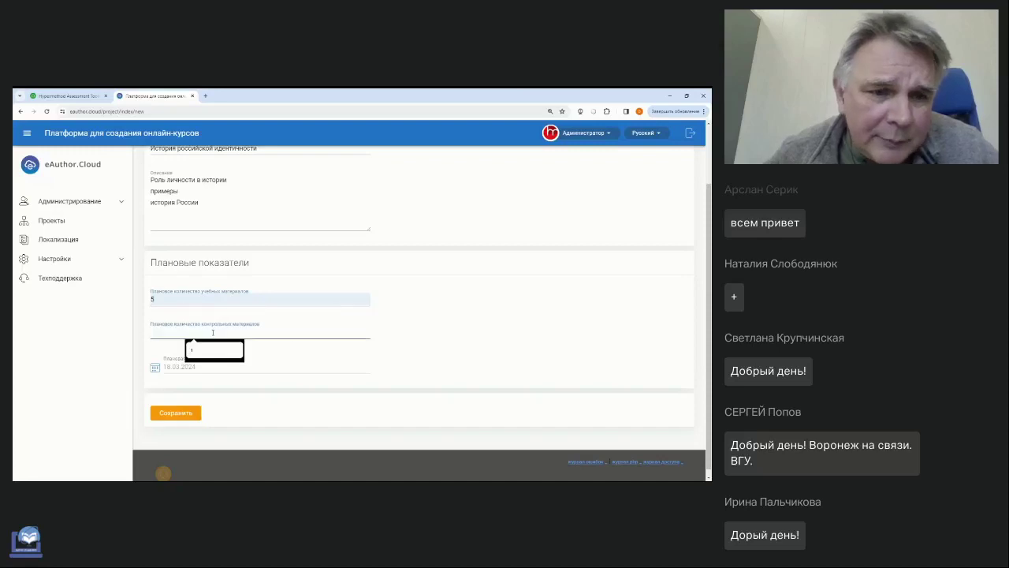
pyautogui.click(207, 349)
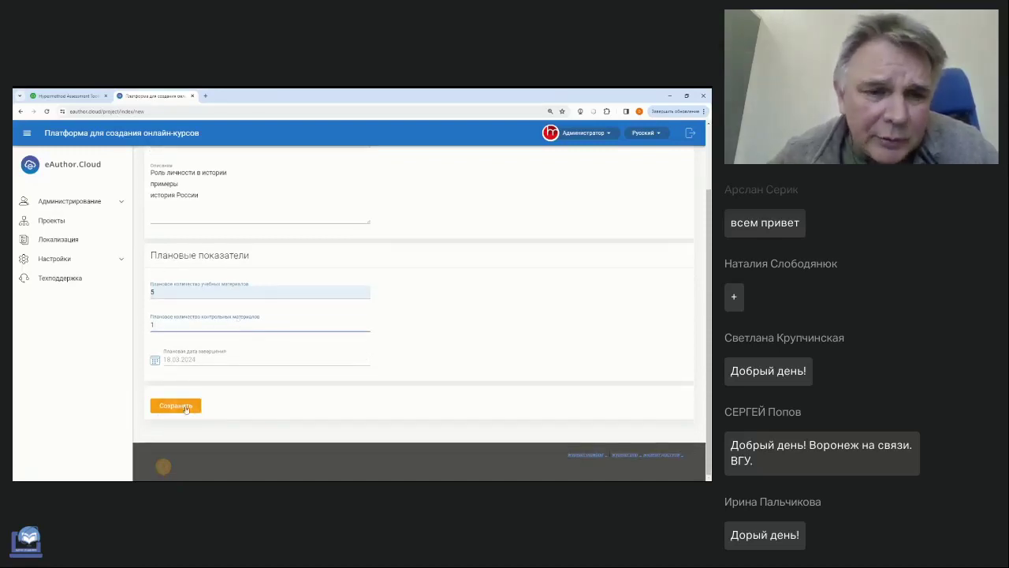
pyautogui.click(186, 409)
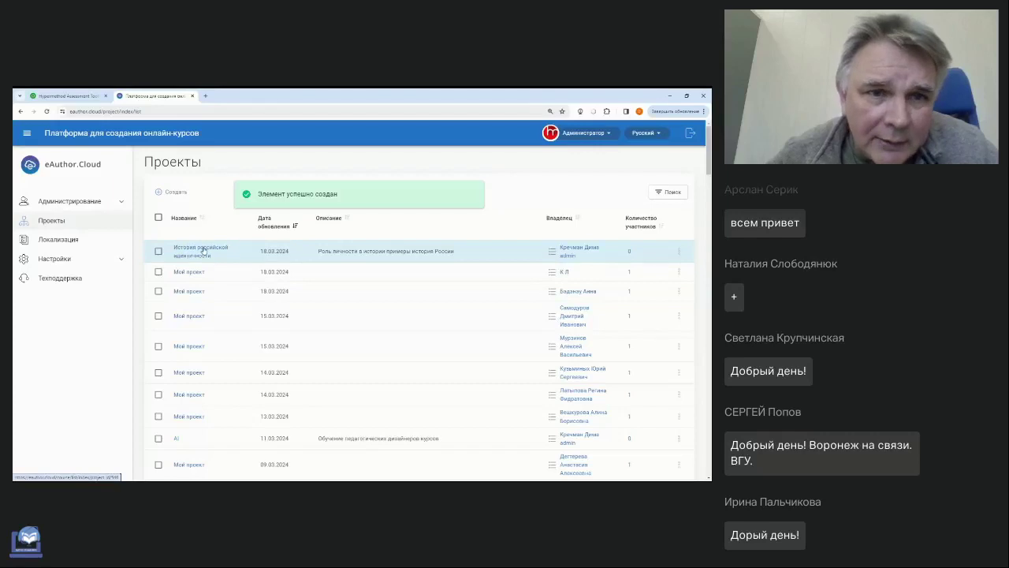
# Open the project "История российской идентичности", start generating a curriculum, and set the difficulty level to "Средний уровень"
pyautogui.click(203, 251)
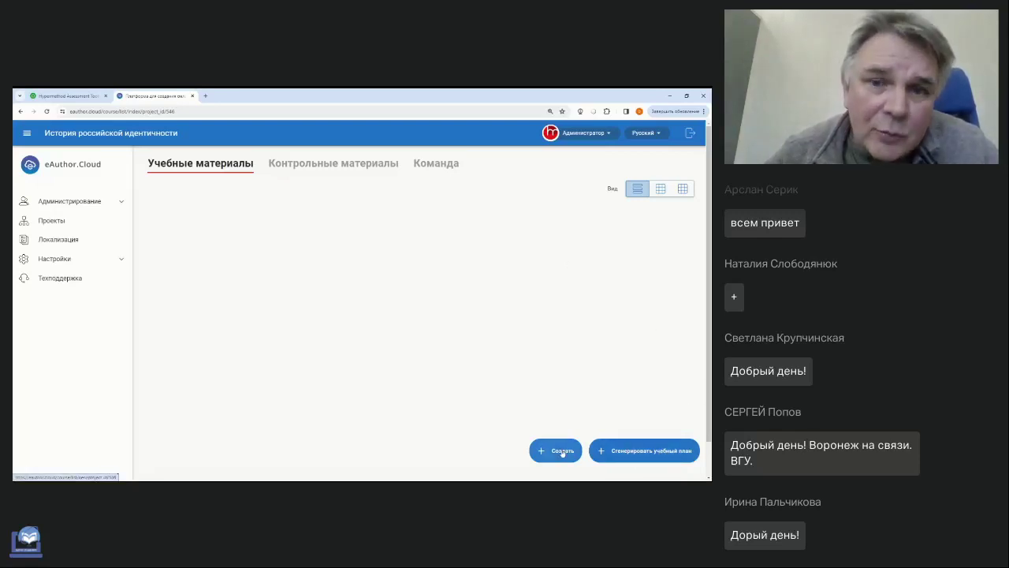
pyautogui.click(663, 455)
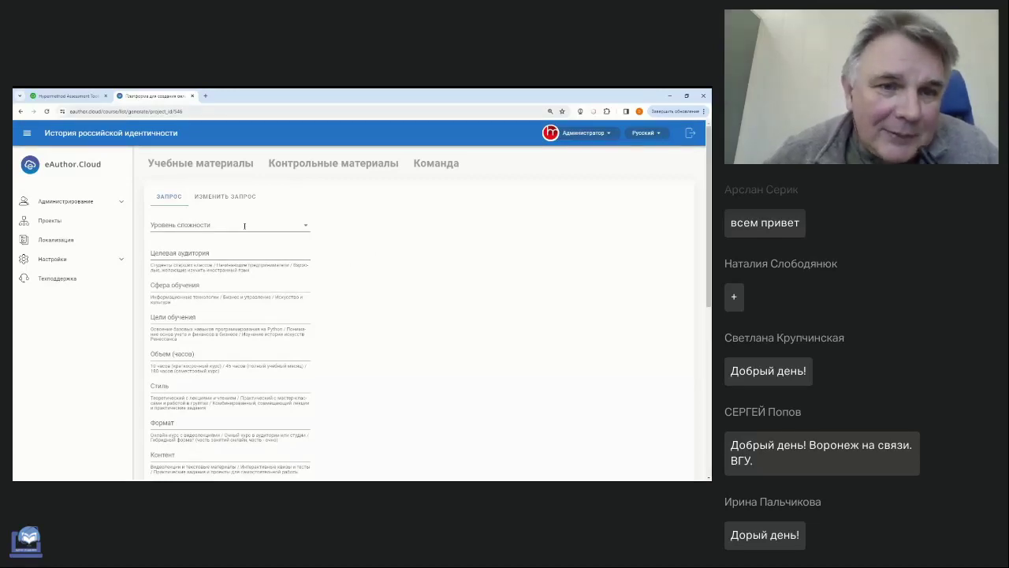
pyautogui.scroll(-1, 246, 227)
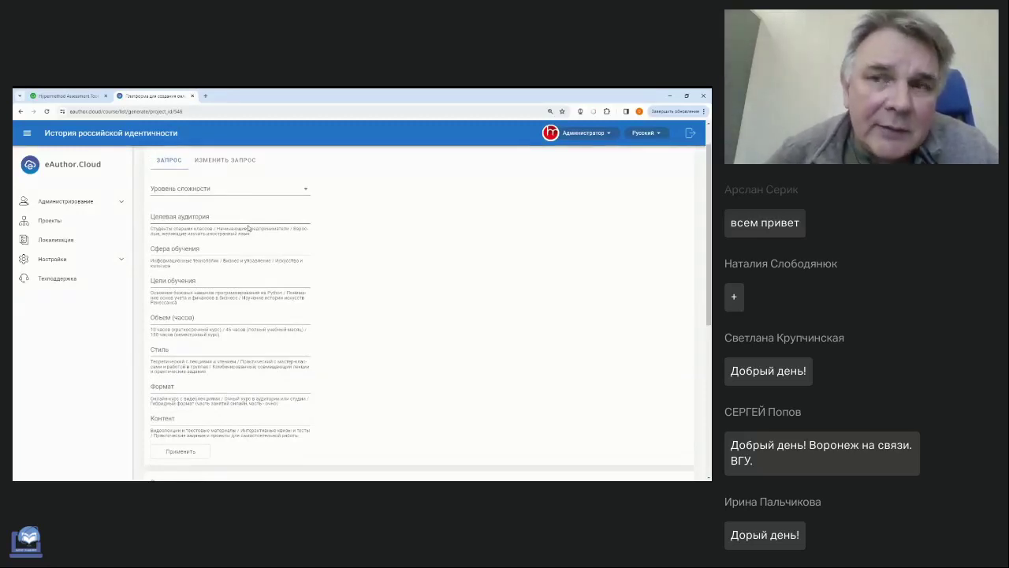
pyautogui.scroll(1, 369, 282)
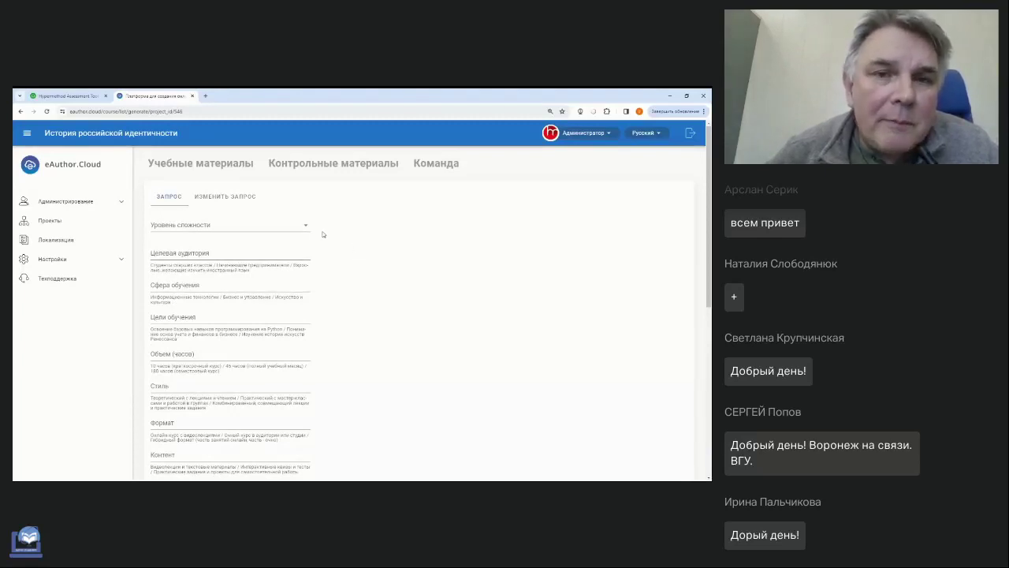
pyautogui.click(258, 228)
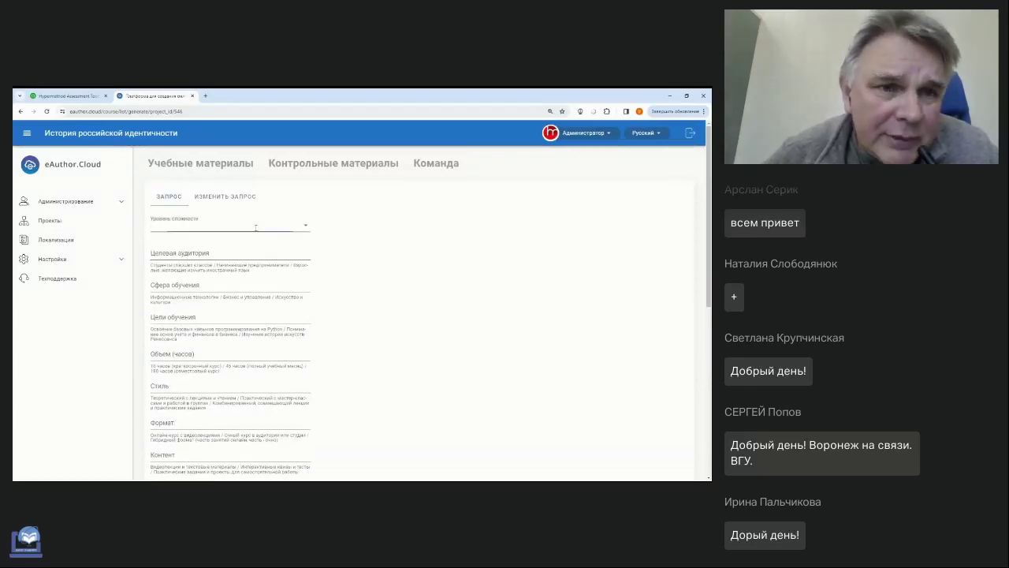
pyautogui.click(203, 251)
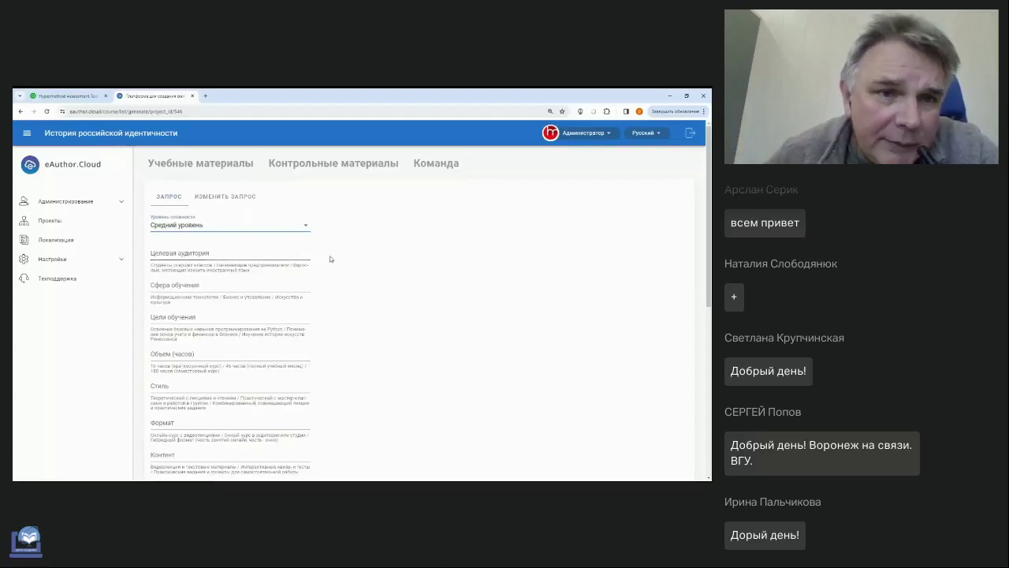
# Set the curriculum request's target audience to "студенты университета"
pyautogui.click(221, 252)
pyautogui.write('студн')
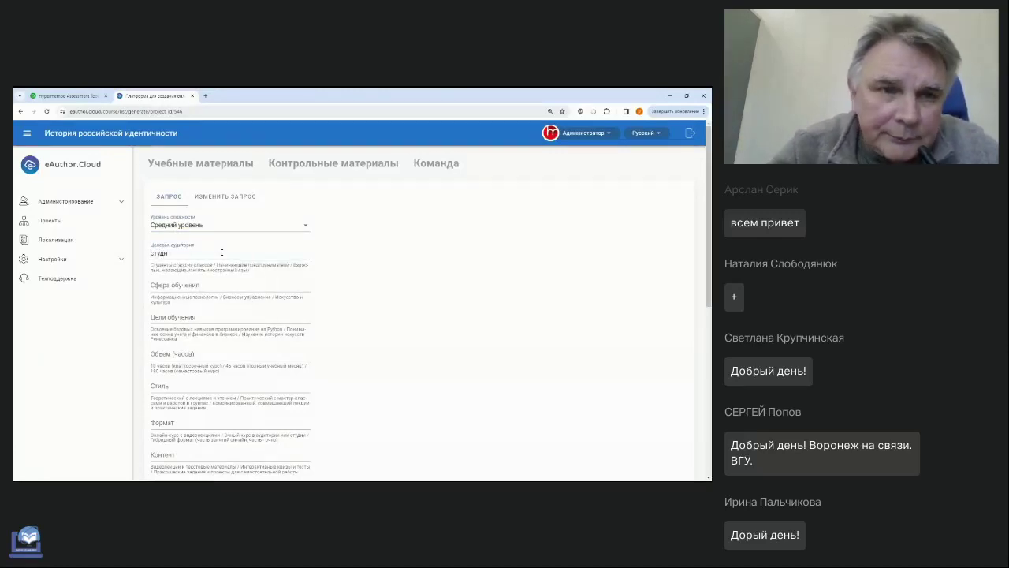
pyautogui.press('BackSpace')
pyautogui.write('енты')
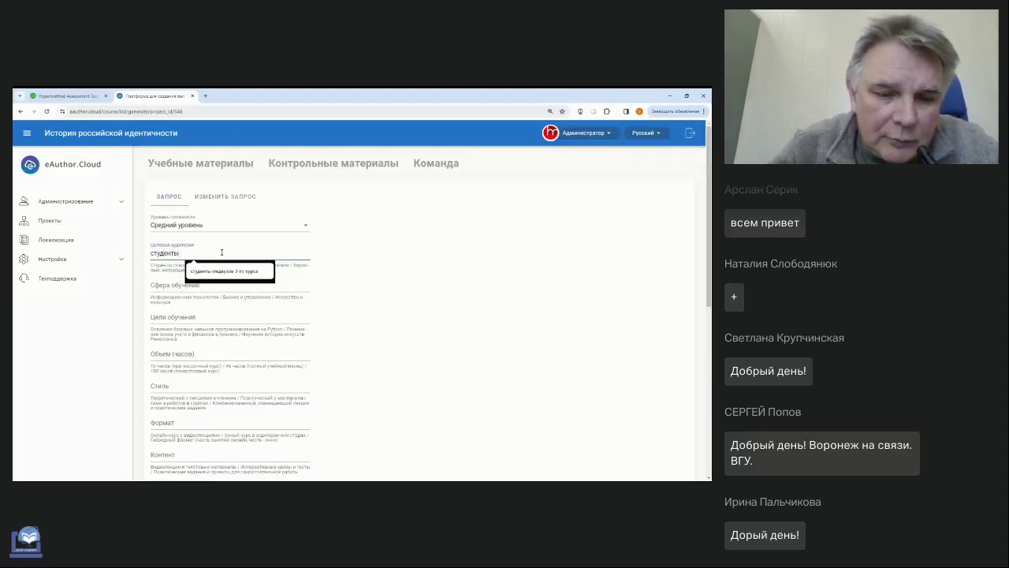
pyautogui.write(' университе')
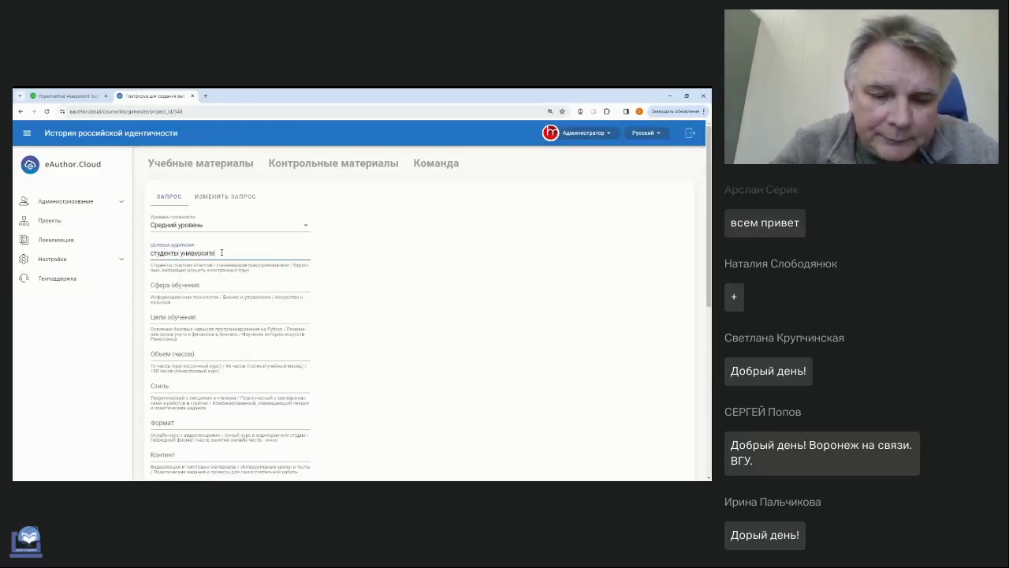
pyautogui.write('та')
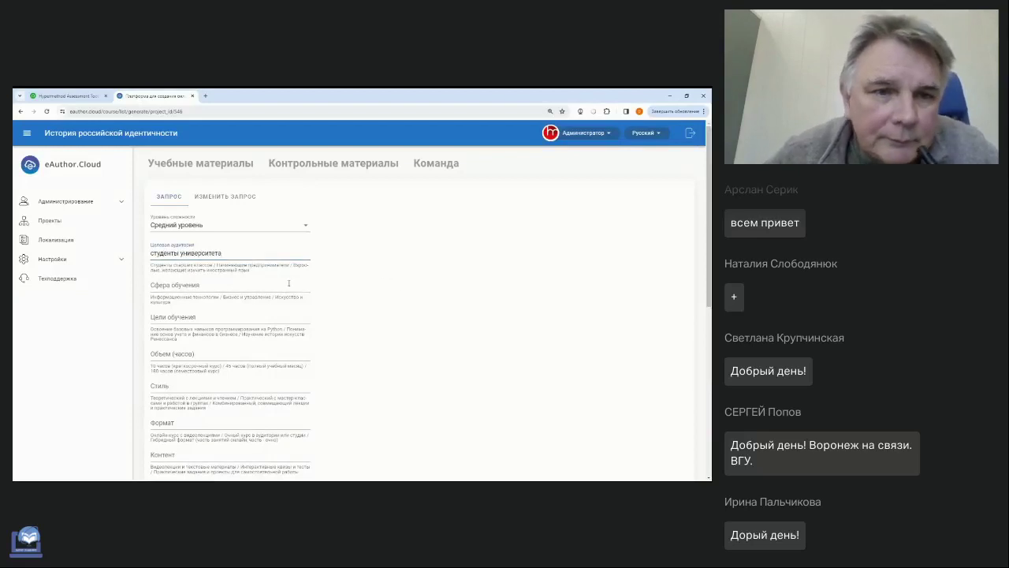
# Set the field of study to "Культурология" and reuse the earlier learning goal starting "Понимать основные вехи и личности истории российской"
pyautogui.click(192, 288)
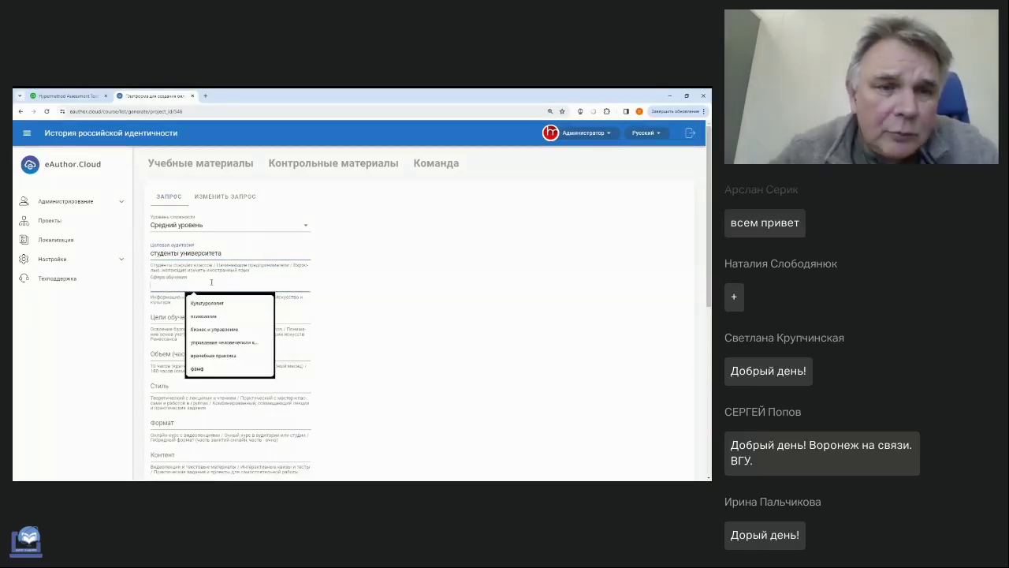
pyautogui.click(209, 306)
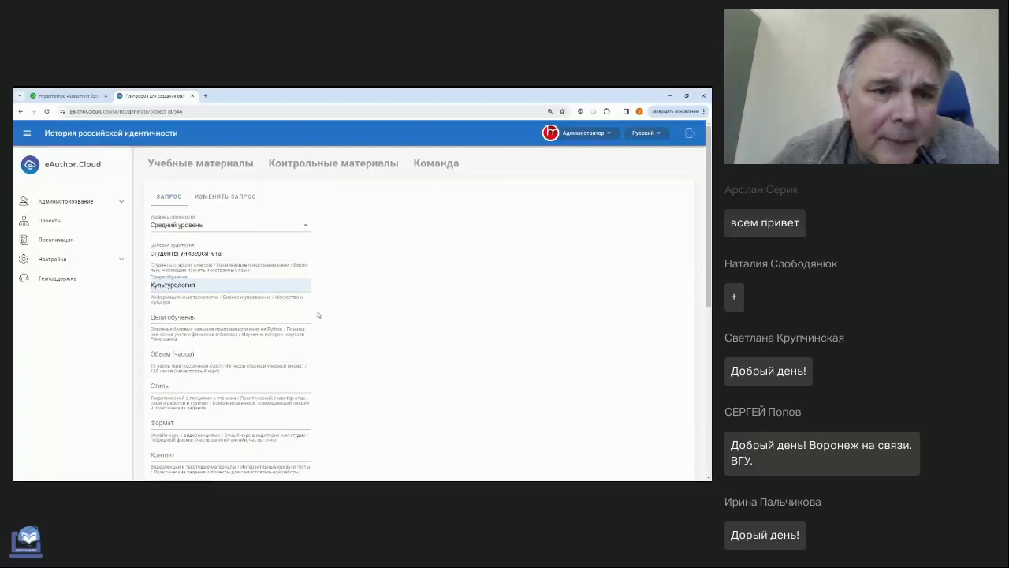
pyautogui.click(233, 313)
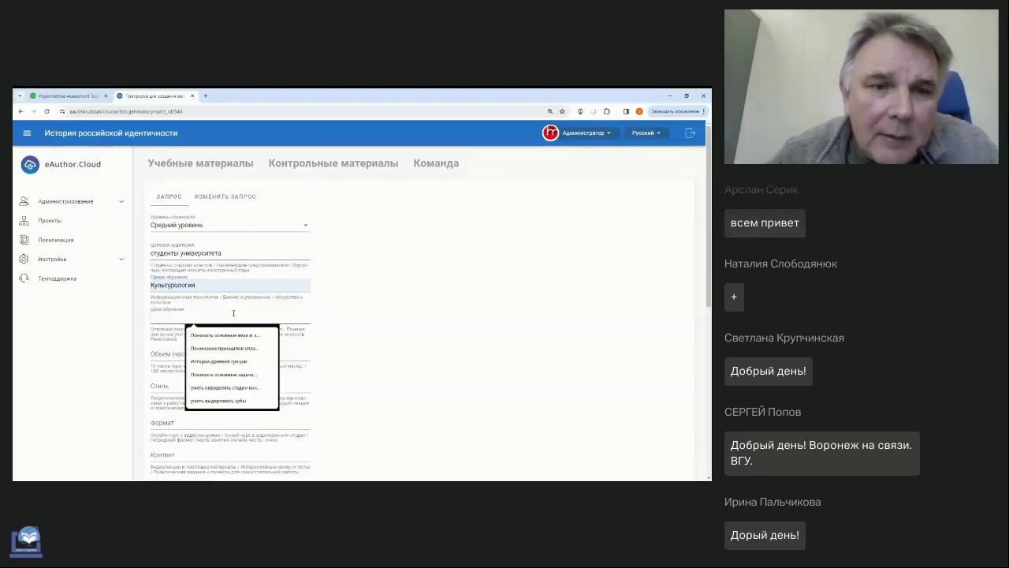
pyautogui.click(223, 339)
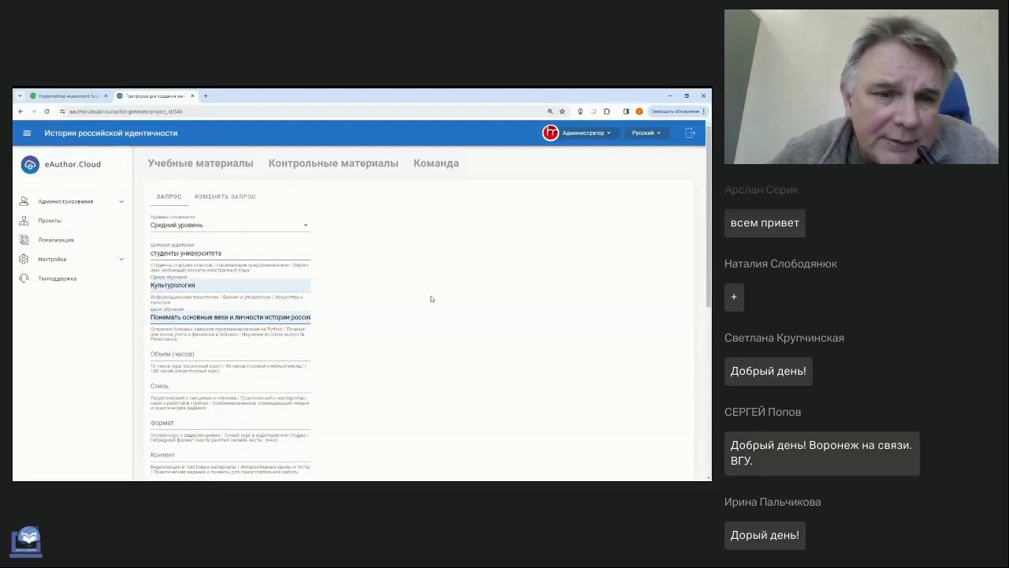
# Set the course volume to 15 hours and the style to "деловой"
pyautogui.scroll(-1, 369, 296)
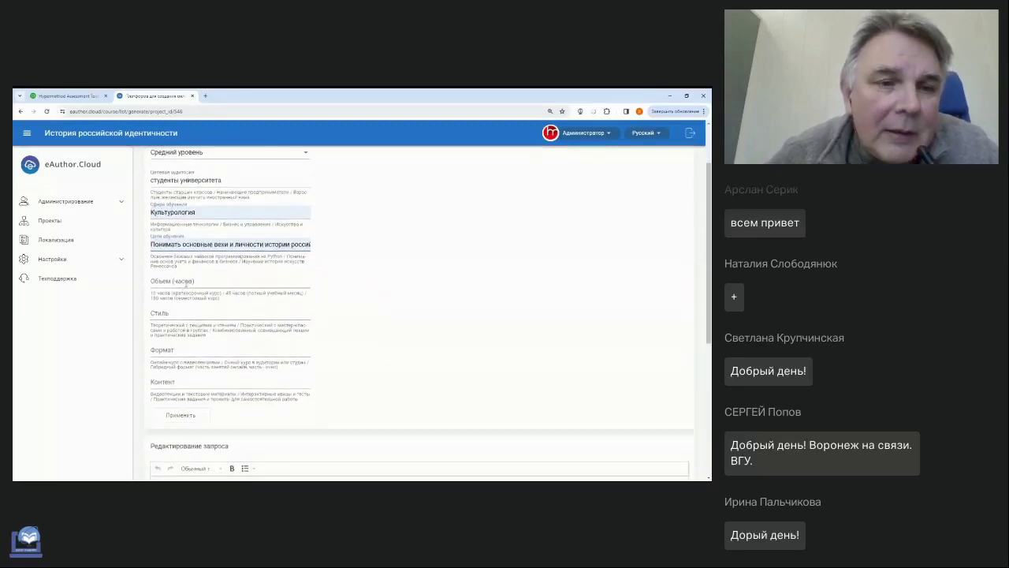
pyautogui.click(186, 280)
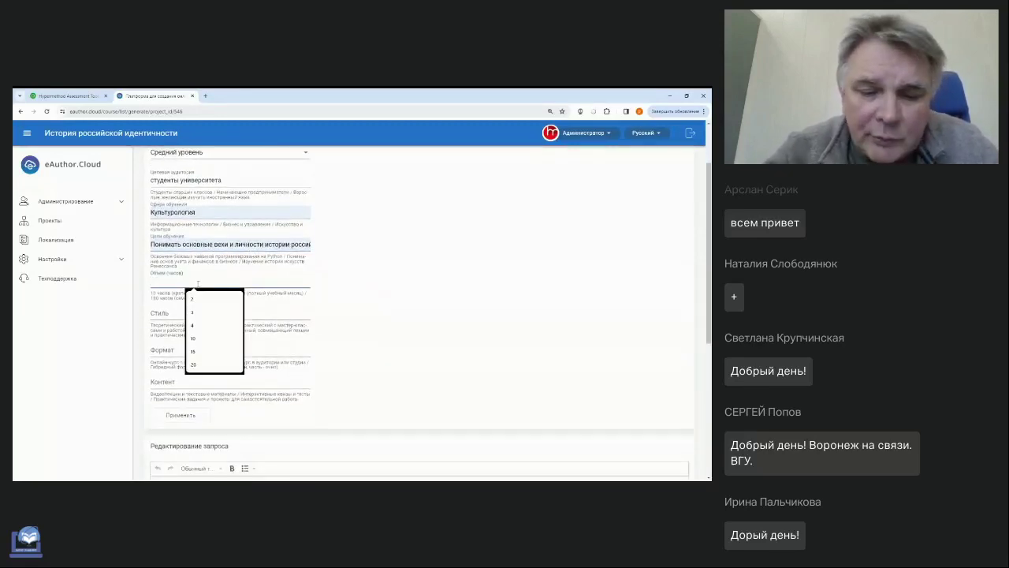
pyautogui.click(201, 352)
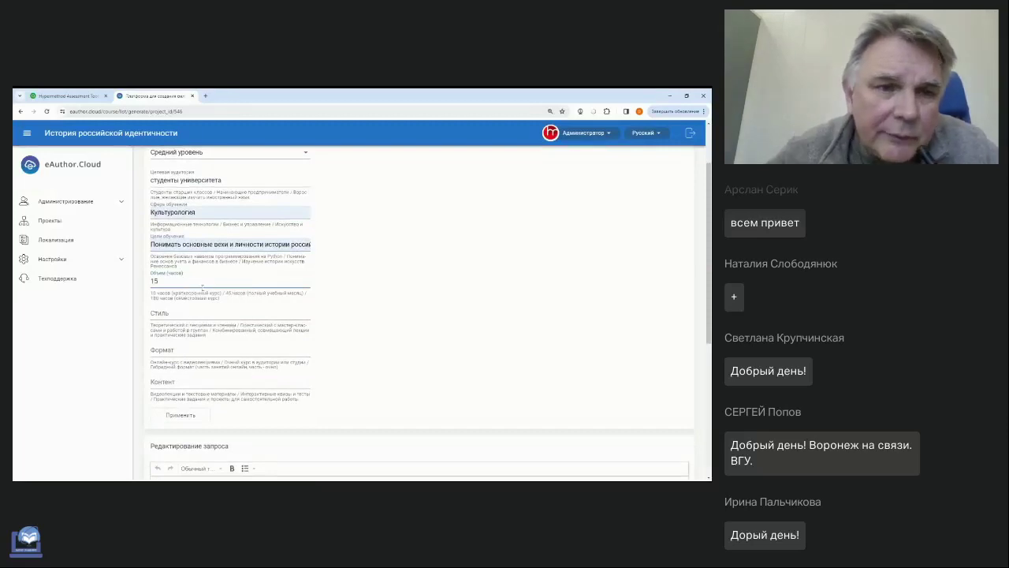
pyautogui.click(181, 315)
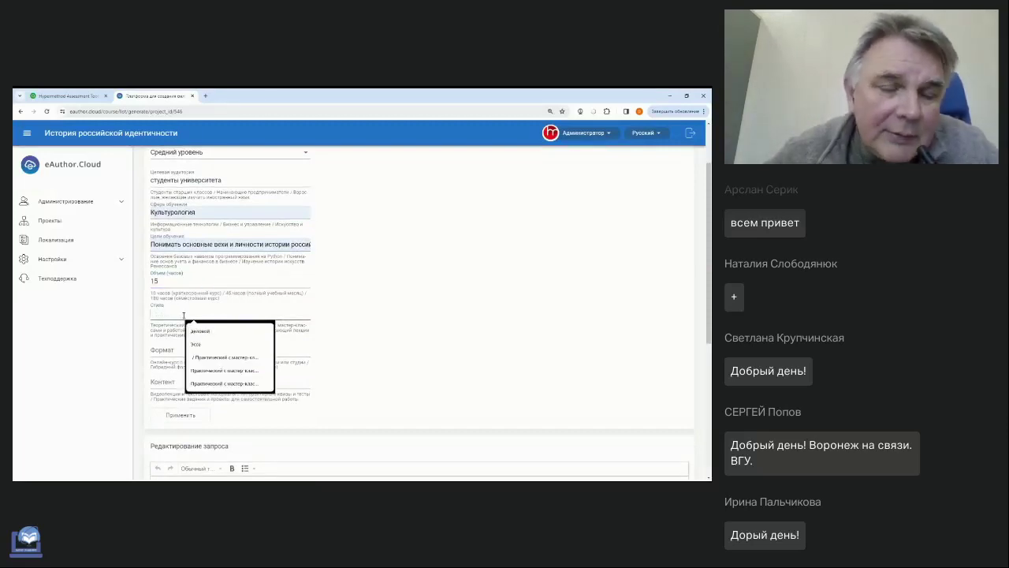
pyautogui.click(202, 330)
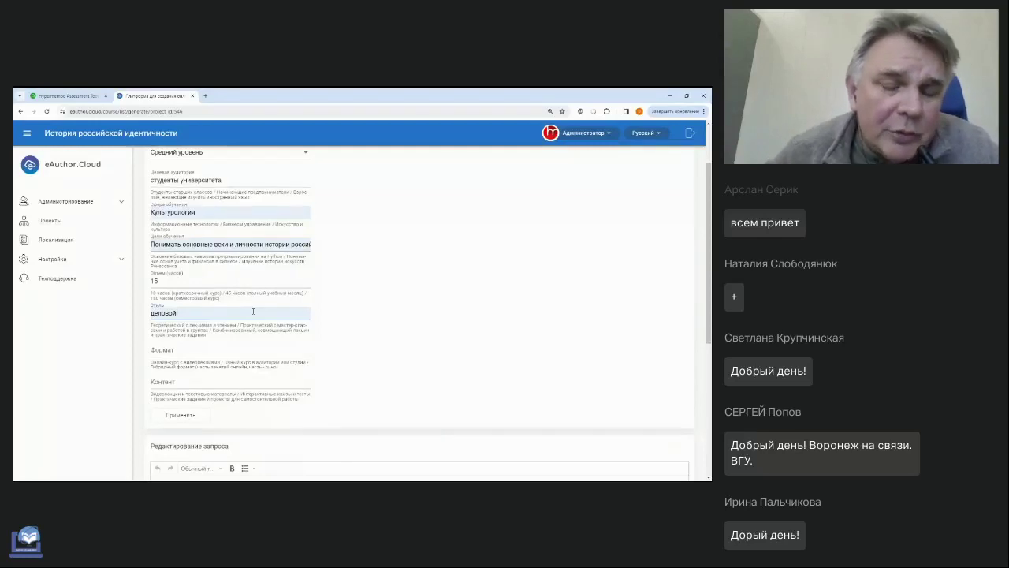
# Copy "Онлайн-курс" from the format hint and use it as the course format
pyautogui.scroll(-2, 443, 329)
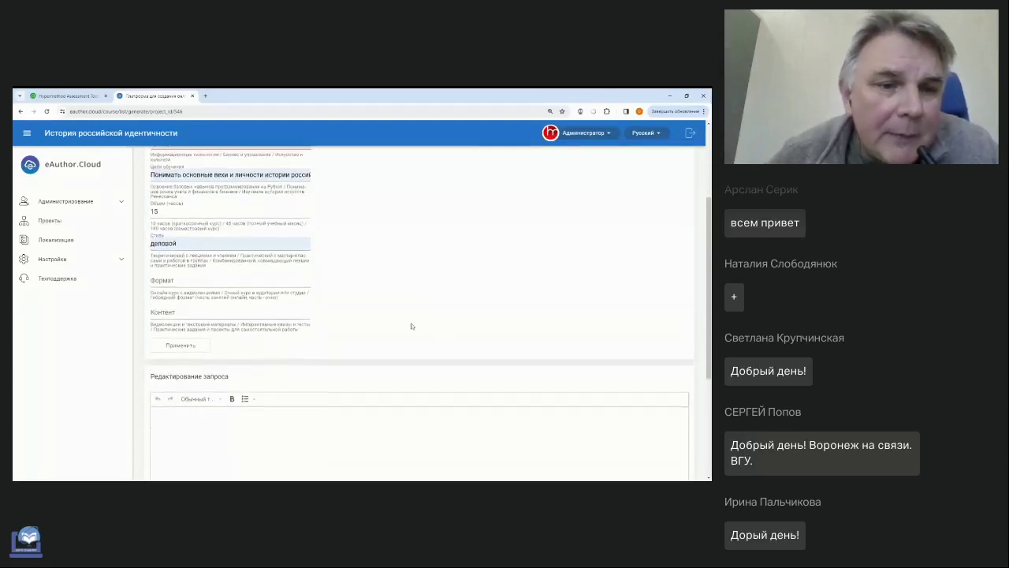
pyautogui.moveTo(177, 289); pyautogui.dragTo(149, 290)
pyautogui.hotkey('ctrl', 'c')
pyautogui.click(184, 275)
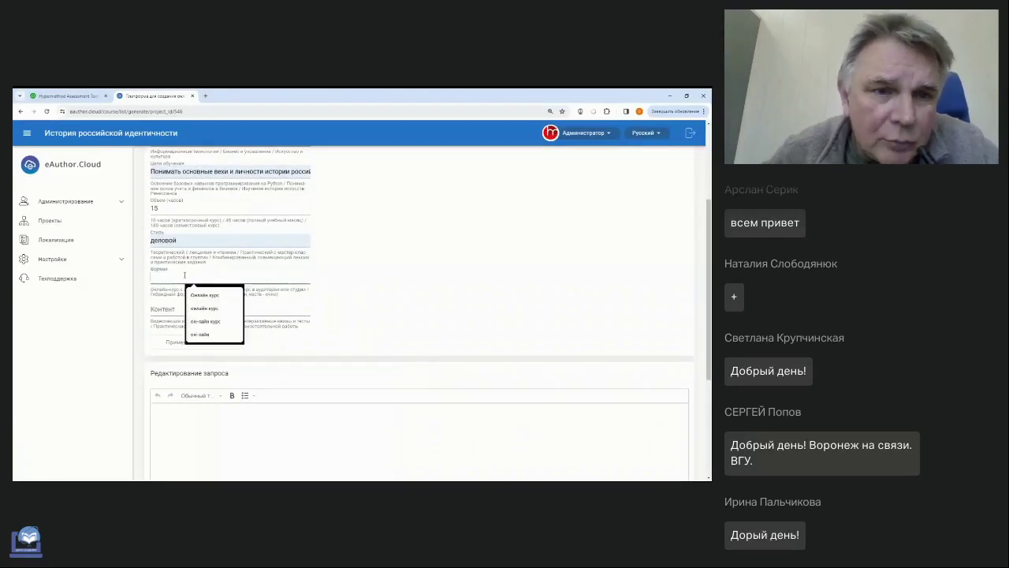
pyautogui.hotkey('ctrl', 'v')
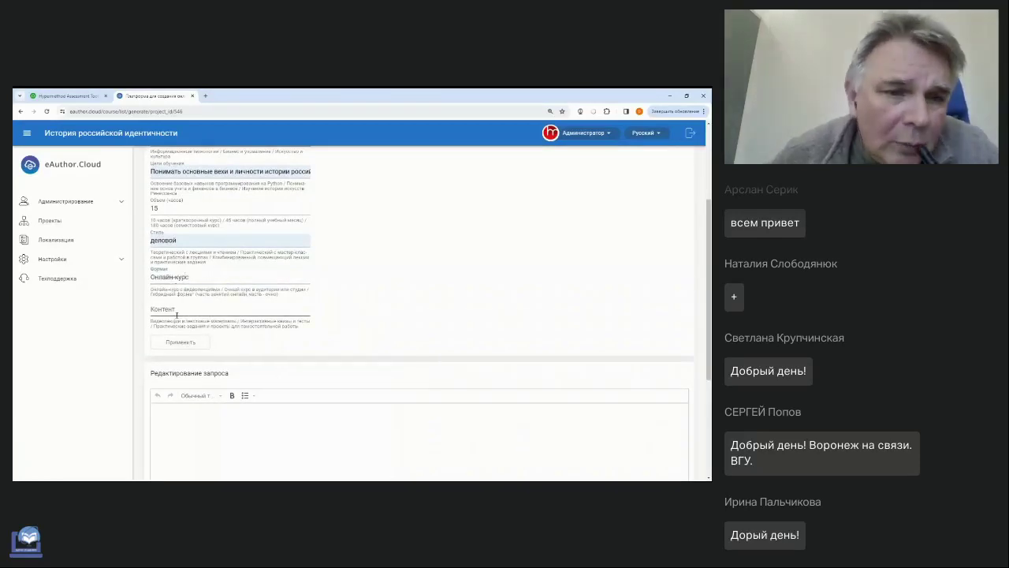
# Set the content to "текстовые материалы и тесты", adapting the earlier entry "текстовый"
pyautogui.click(178, 313)
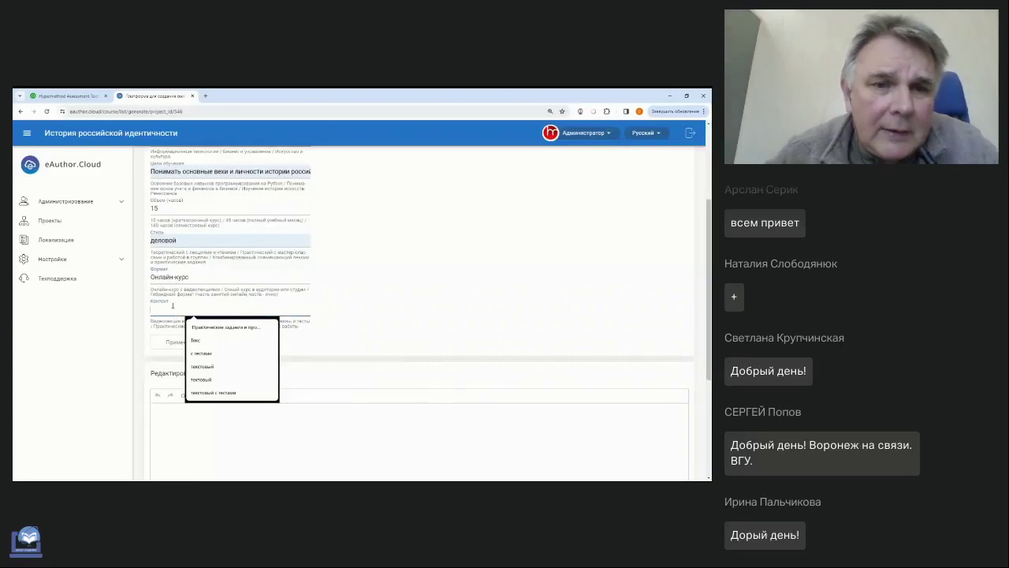
pyautogui.click(206, 368)
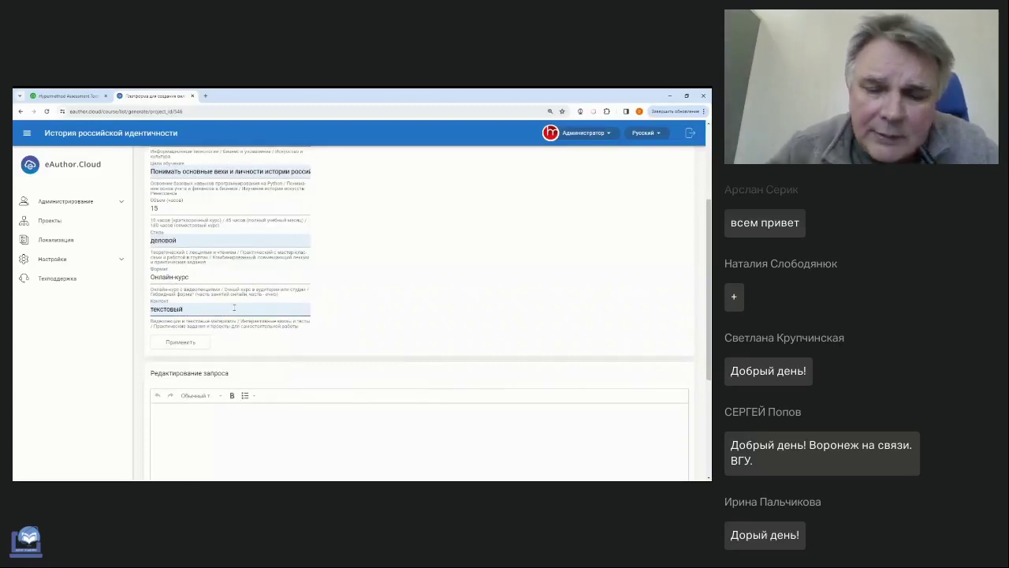
pyautogui.press('BackSpace')
pyautogui.write('е материа')
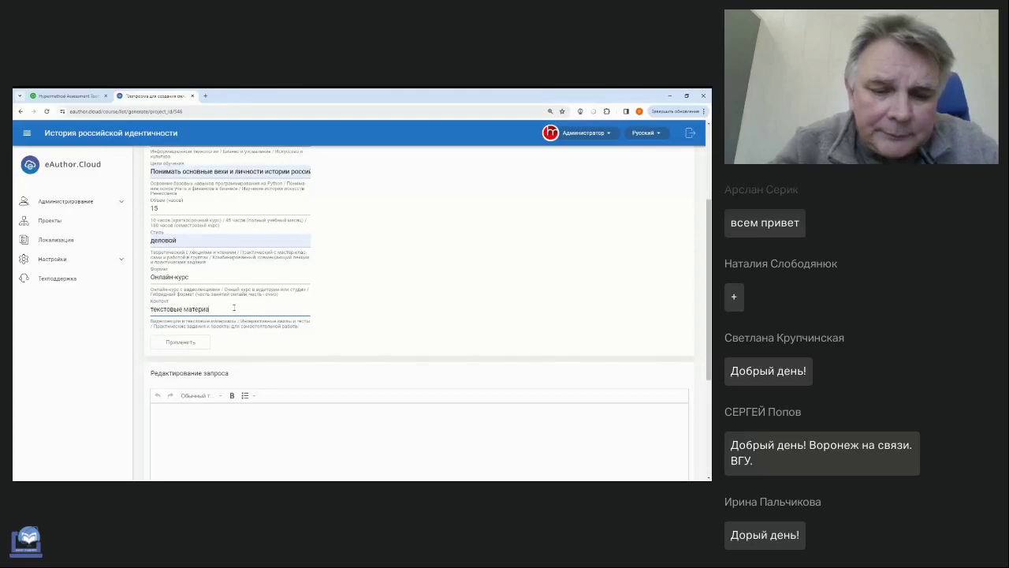
pyautogui.write('лы и тесты')
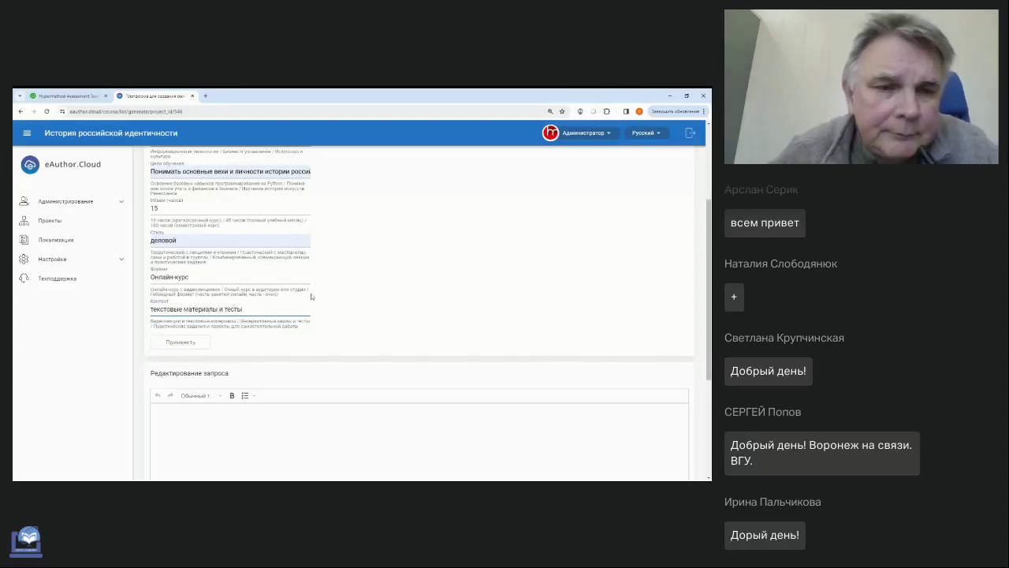
# Review the filled-in parameters, open the full request text for editing, and apply it to produce the draft curriculum
pyautogui.scroll(1, 317, 298)
pyautogui.scroll(2, 314, 297)
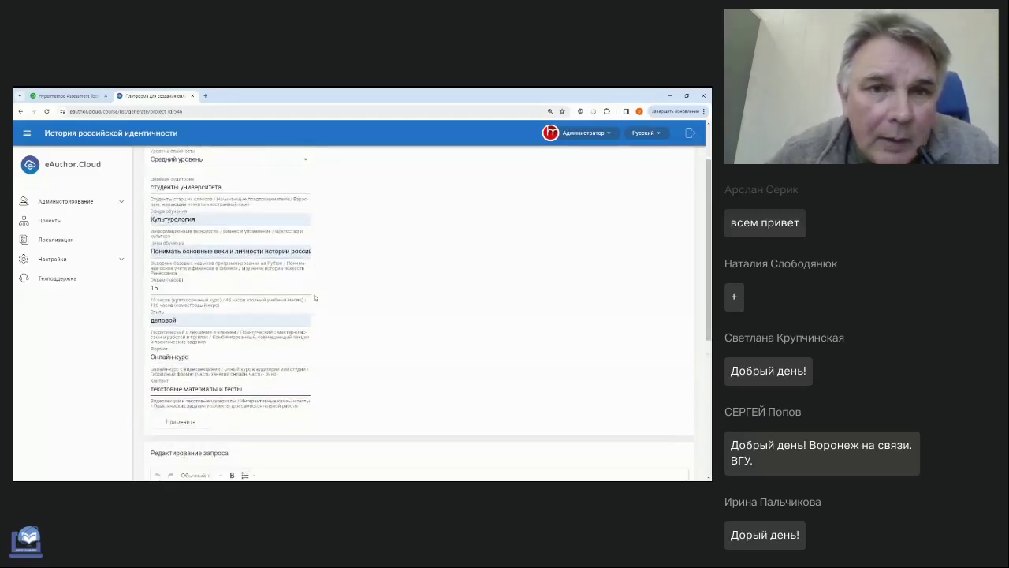
pyautogui.scroll(-3, 315, 297)
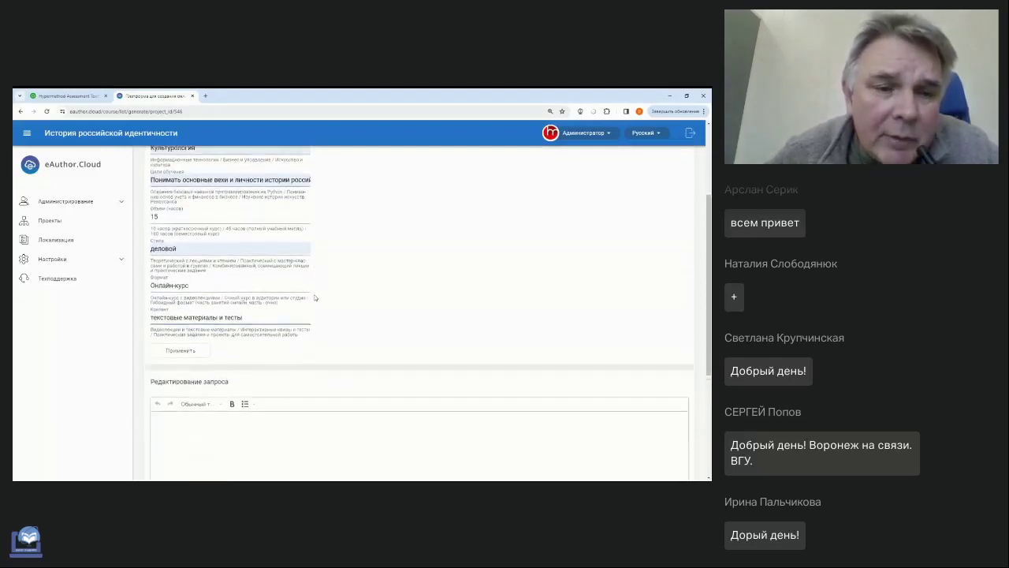
pyautogui.scroll(-2, 305, 309)
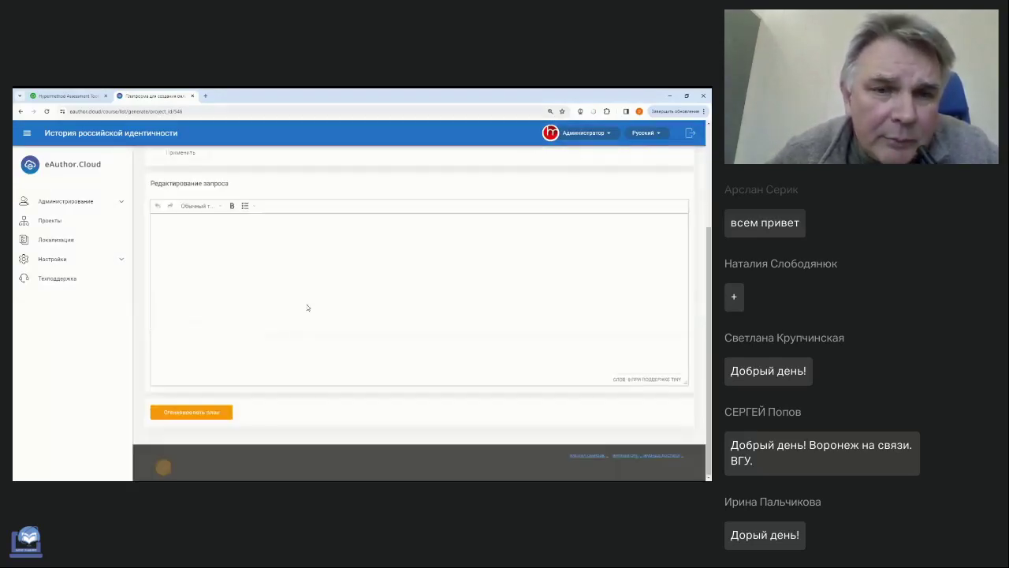
pyautogui.scroll(3, 300, 309)
pyautogui.click(191, 224)
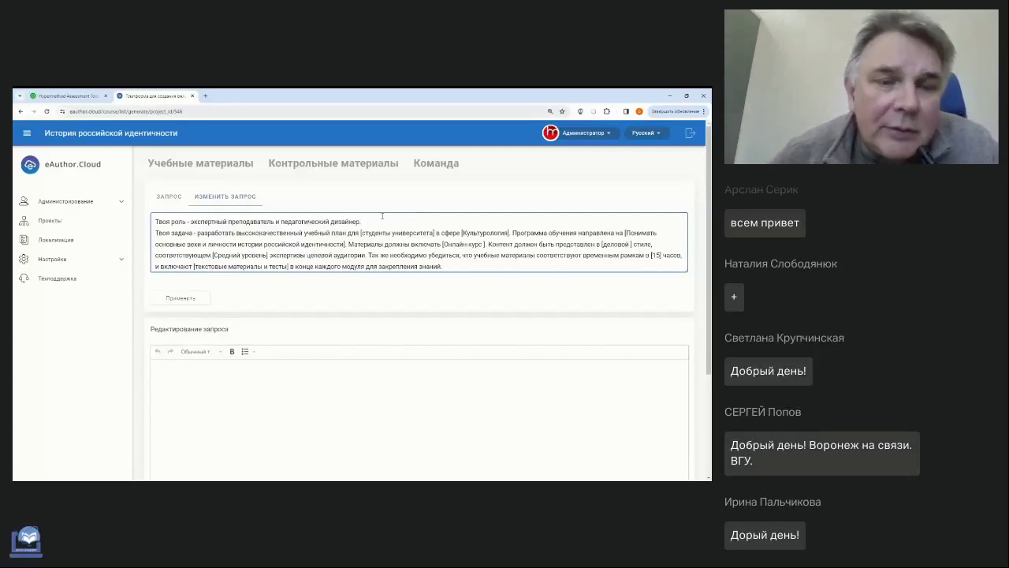
pyautogui.click(201, 302)
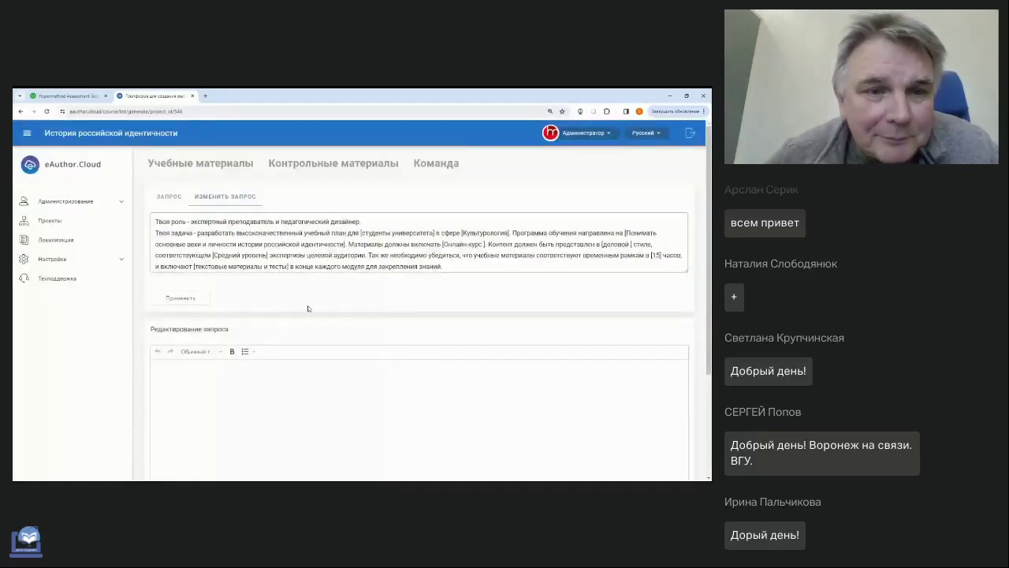
pyautogui.scroll(-3, 332, 307)
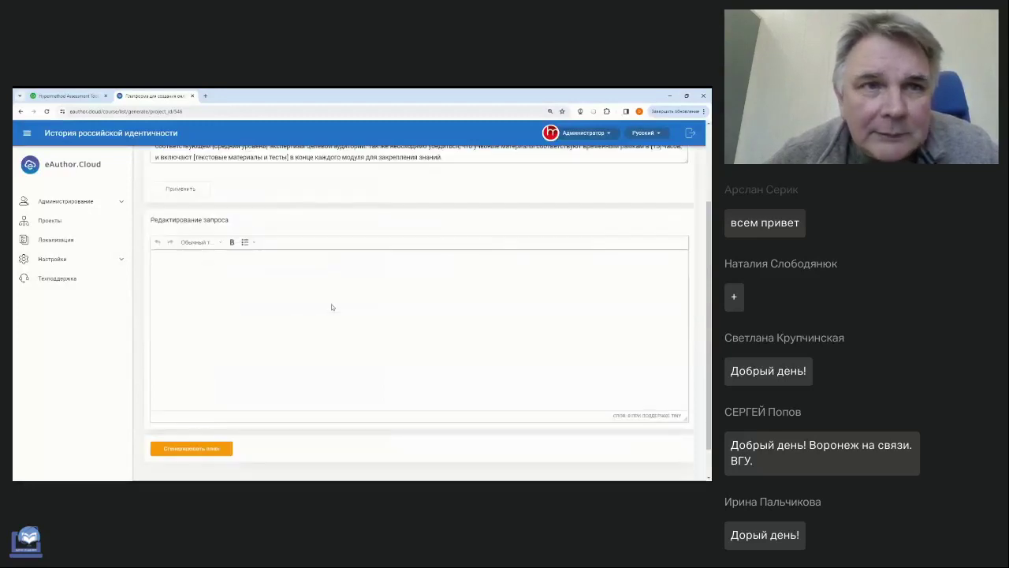
pyautogui.scroll(3, 331, 306)
pyautogui.click(180, 298)
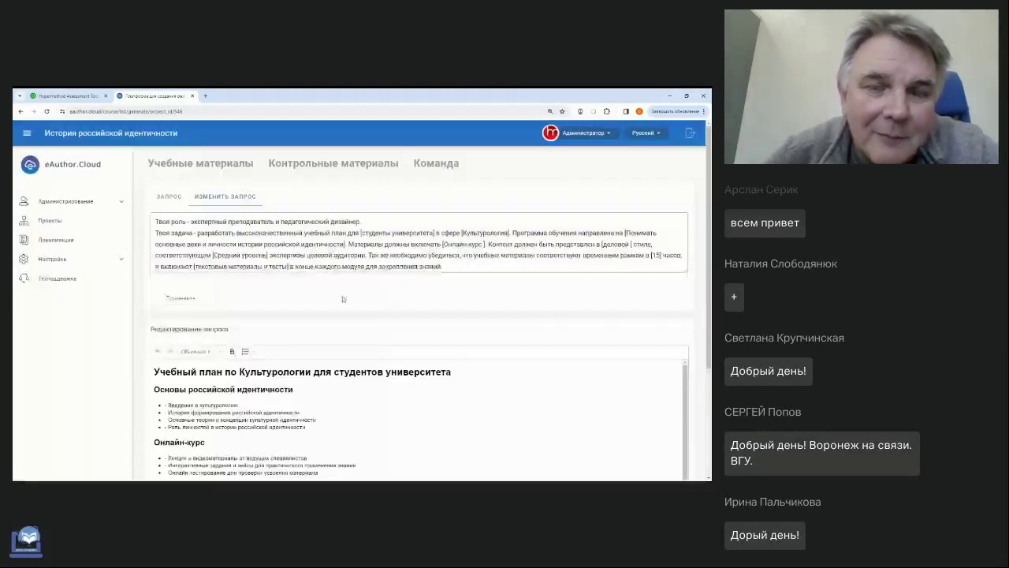
# Examine the heading, sections and topics of the draft curriculum
pyautogui.scroll(-2, 418, 309)
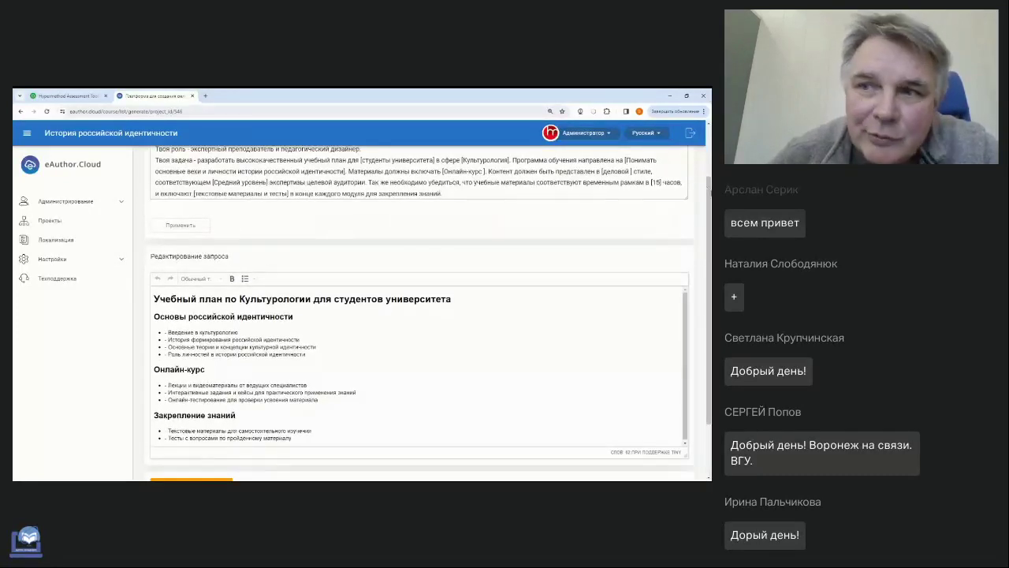
pyautogui.scroll(-1, 418, 315)
pyautogui.scroll(-1, 344, 253)
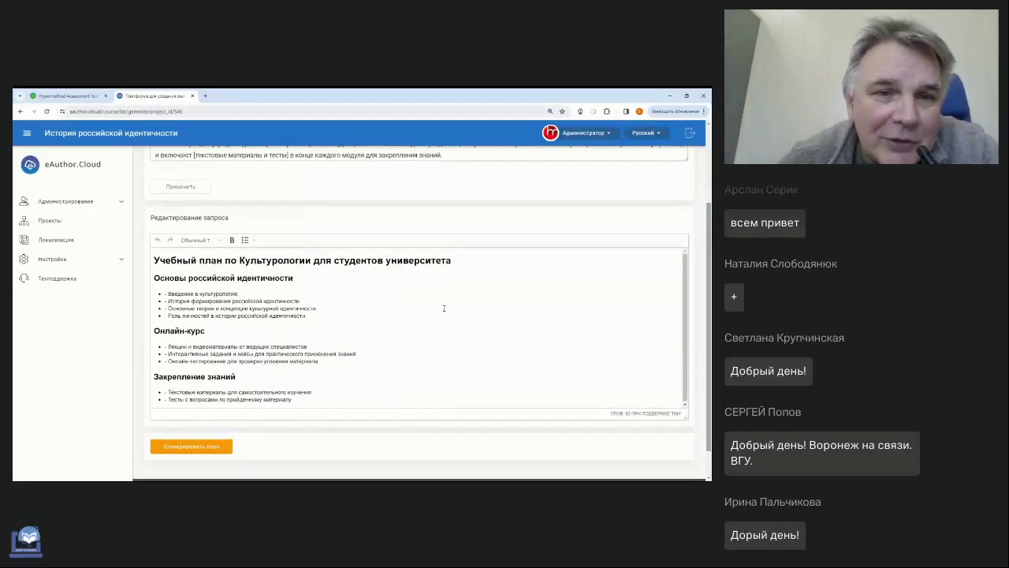
pyautogui.scroll(1, 444, 308)
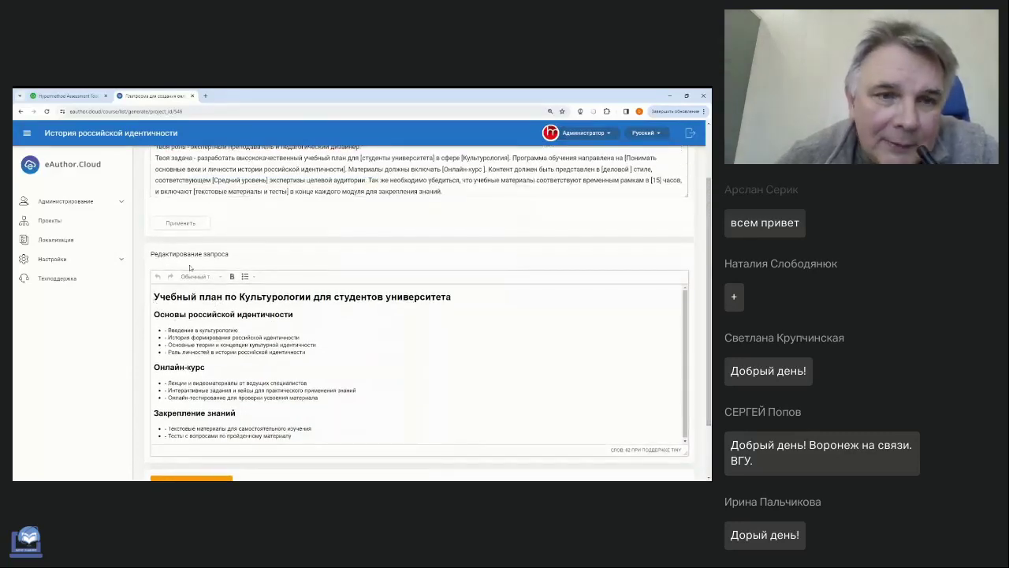
pyautogui.moveTo(156, 297); pyautogui.dragTo(256, 296)
pyautogui.click(273, 297)
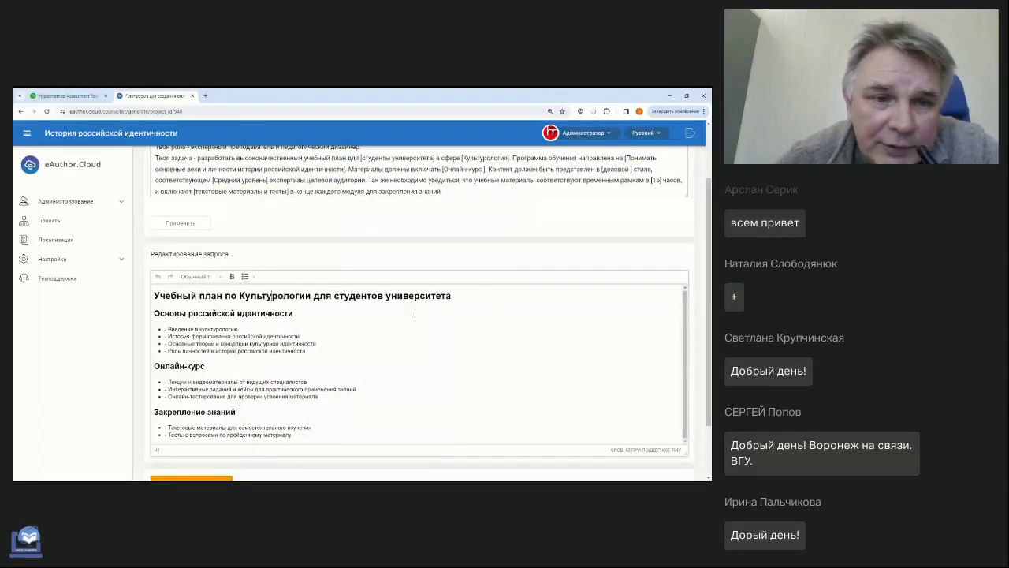
# Add the topic "Роль Петра Первого в истории России" at the end of the draft plan's section "Основы российской идентичности"
pyautogui.scroll(-1, 170, 259)
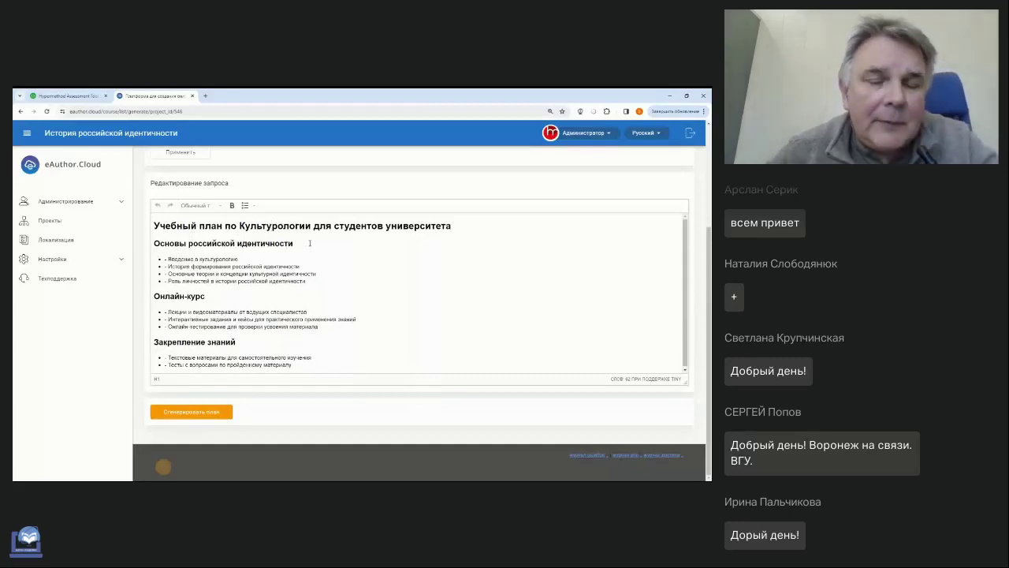
pyautogui.click(319, 282)
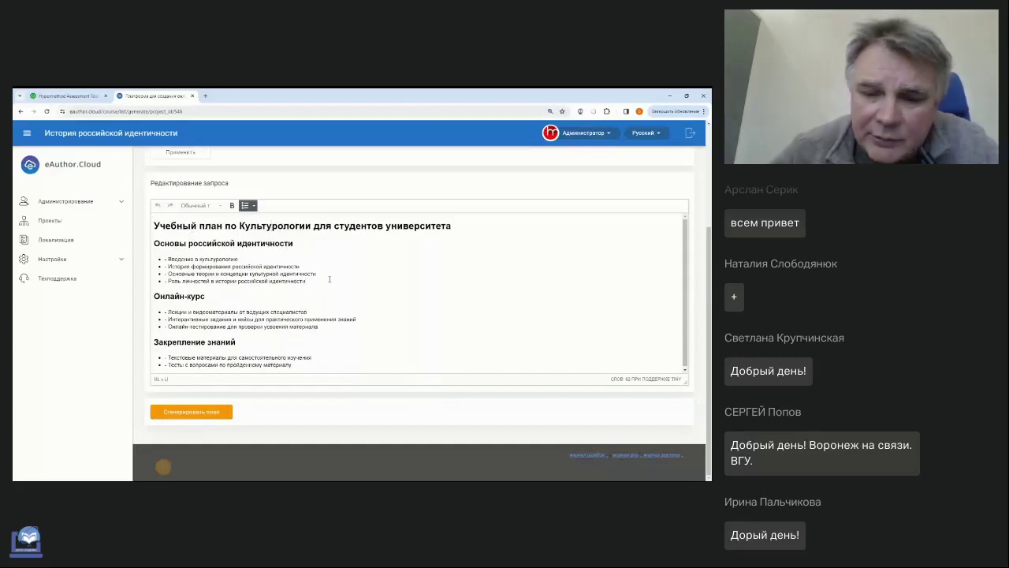
pyautogui.press('Return')
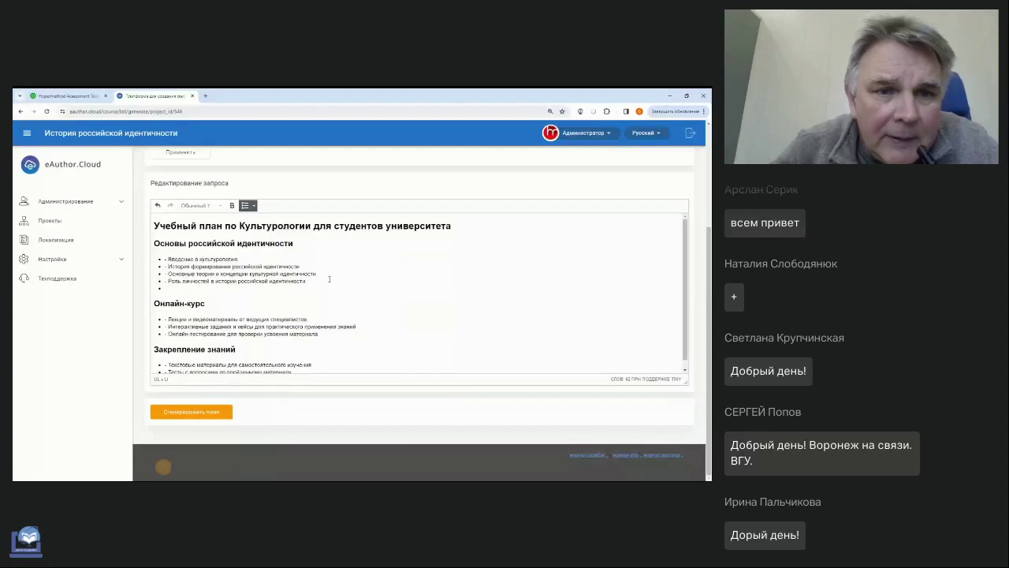
pyautogui.write('Роль')
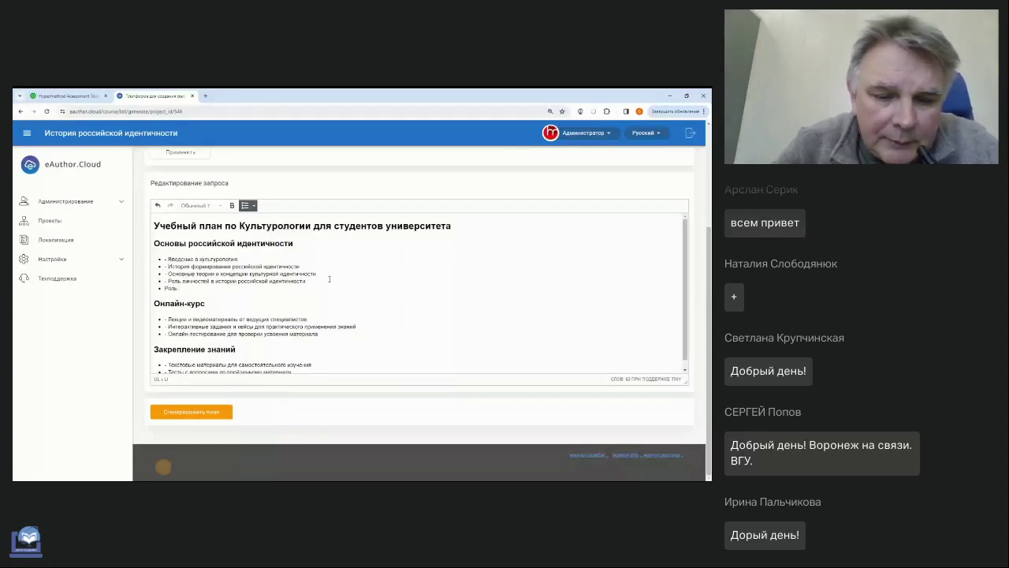
pyautogui.write(' Петра Первог')
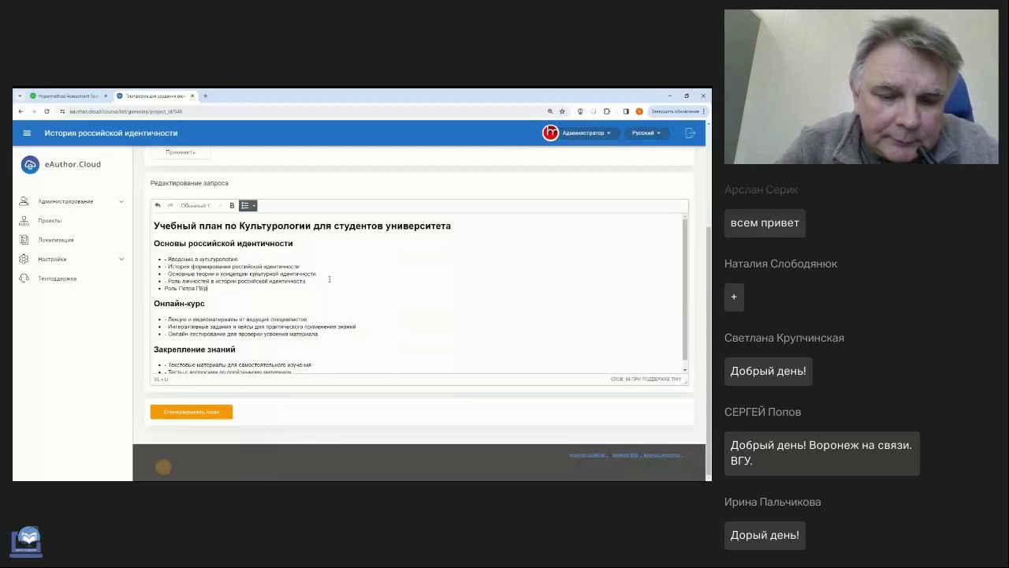
pyautogui.write('о в')
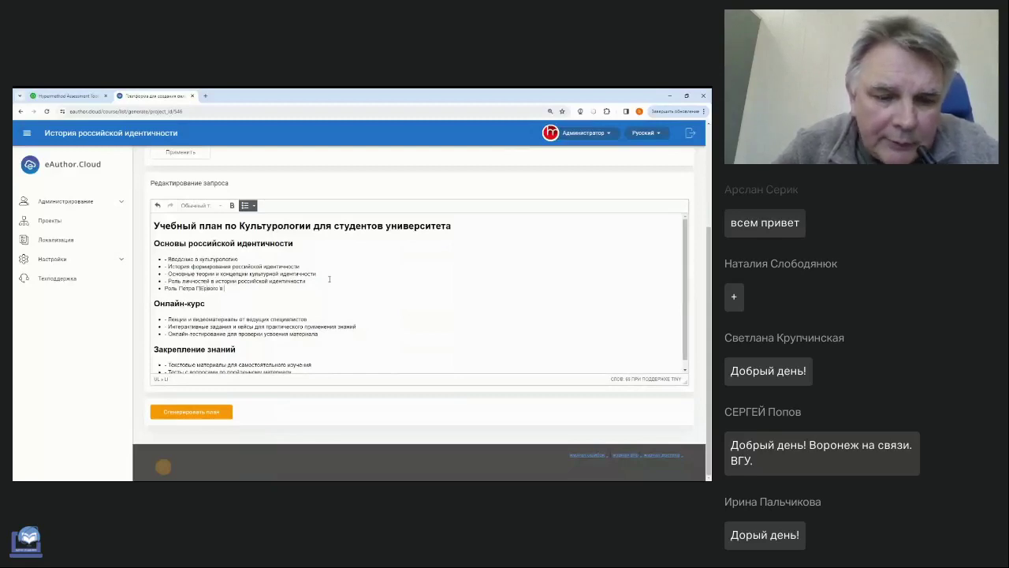
pyautogui.write(' истории России')
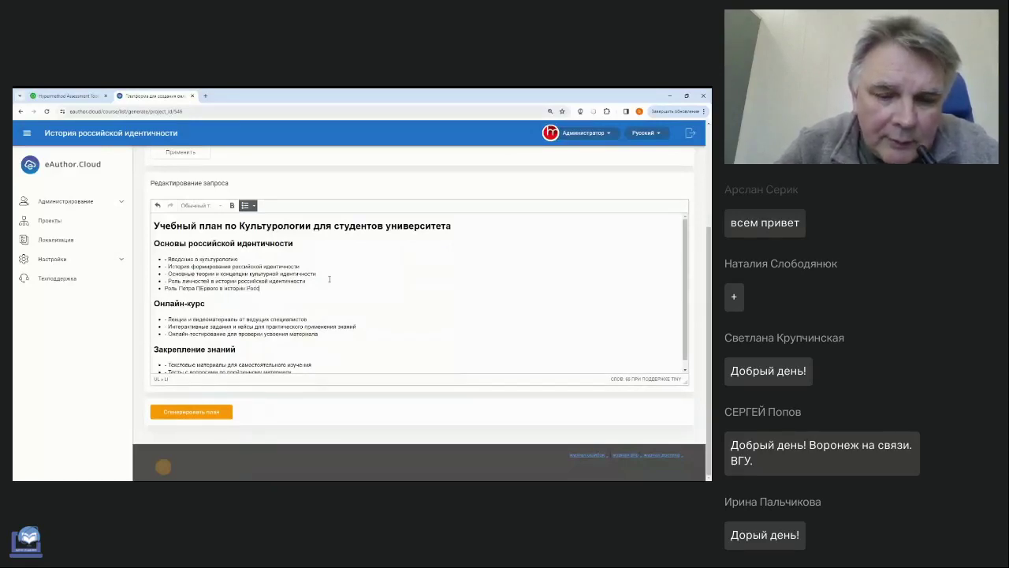
pyautogui.click(207, 289)
pyautogui.press('BackSpace')
pyautogui.write('е')
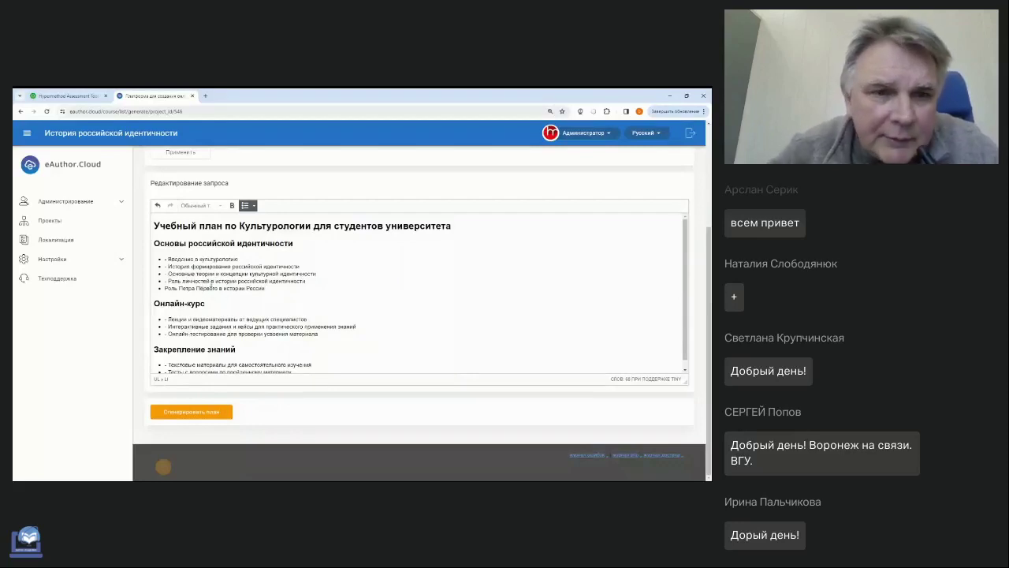
# Check the edited draft, generate the course plan from it, and look over the resulting section cards
pyautogui.scroll(-1, 293, 279)
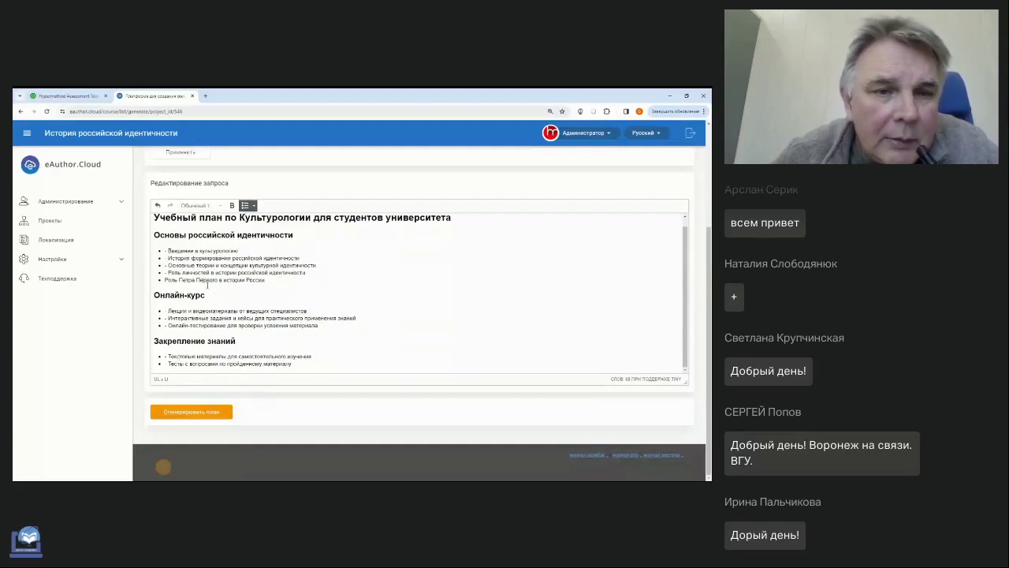
pyautogui.scroll(1, 208, 284)
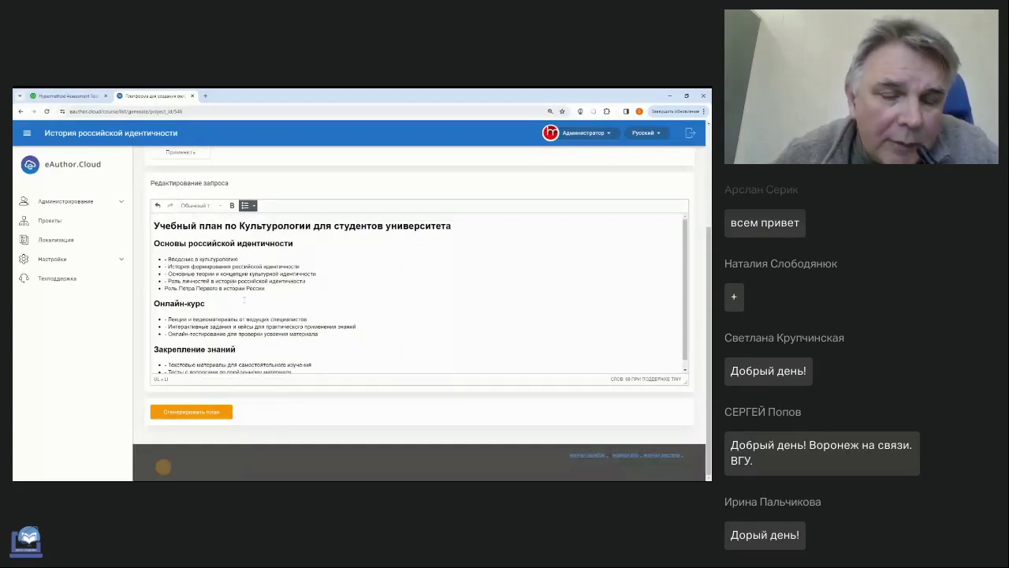
pyautogui.scroll(-1, 249, 299)
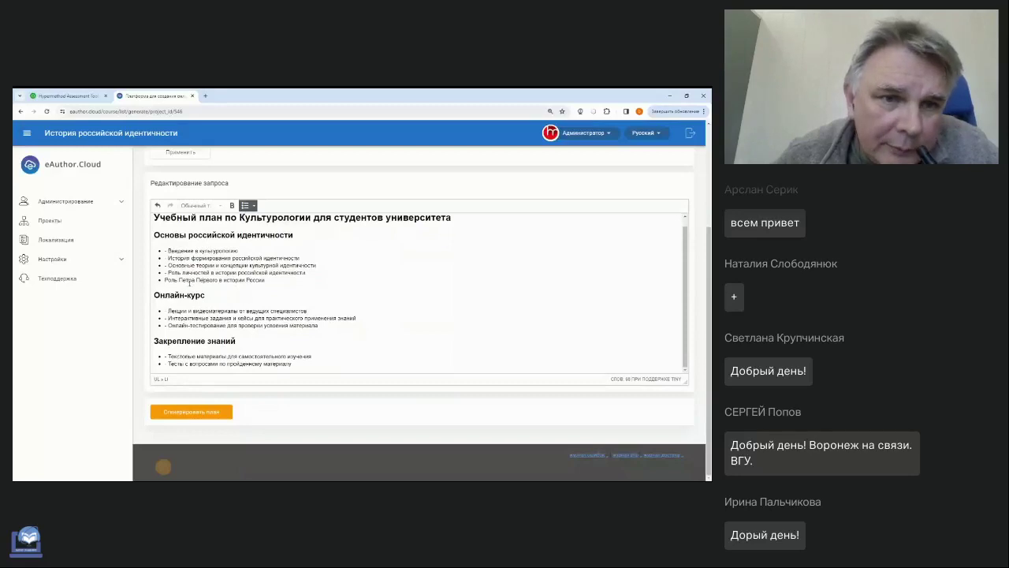
pyautogui.click(210, 413)
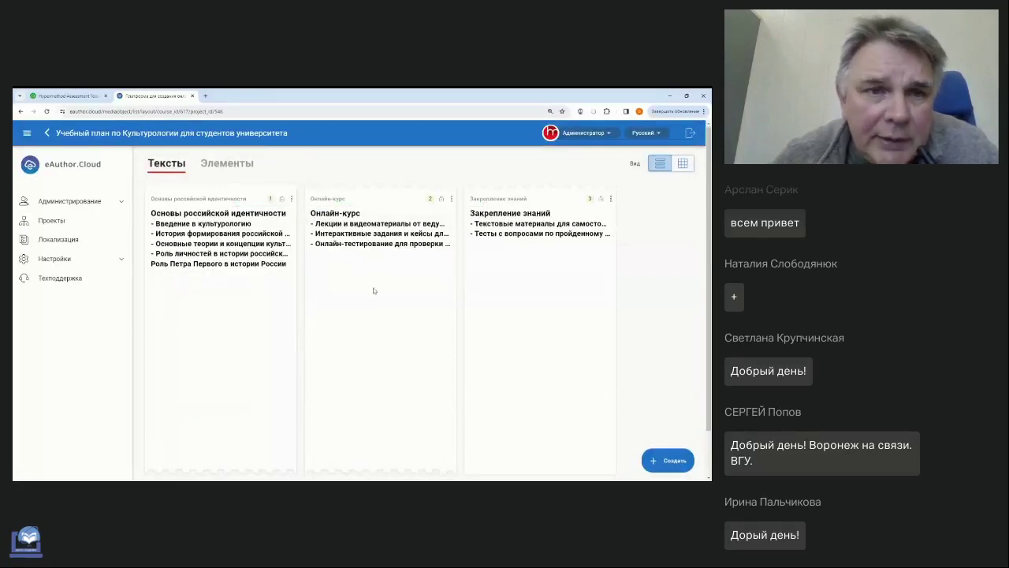
pyautogui.scroll(-2, 374, 291)
pyautogui.scroll(2, 241, 314)
pyautogui.scroll(-2, 239, 236)
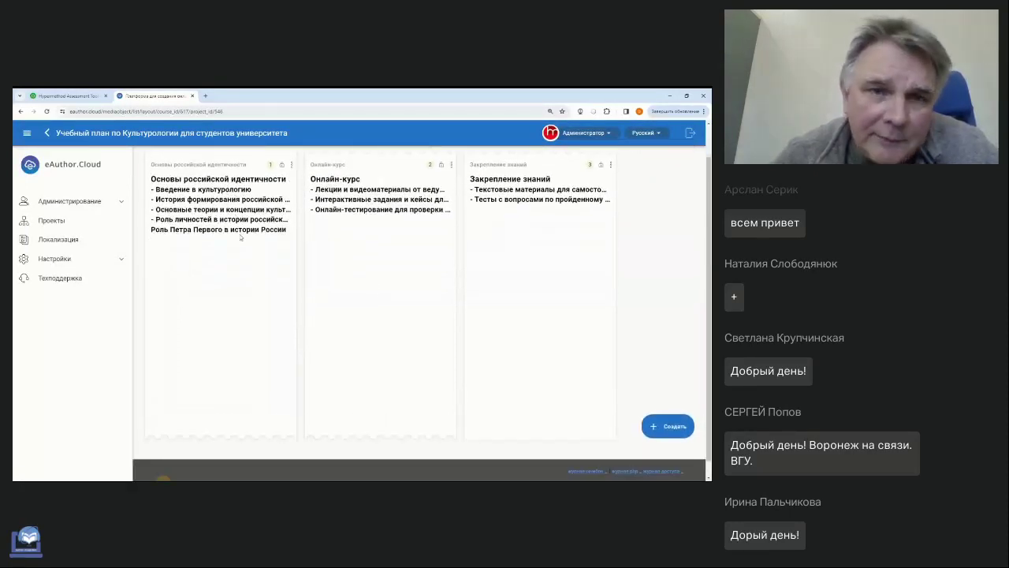
pyautogui.scroll(2, 268, 250)
pyautogui.scroll(-2, 276, 251)
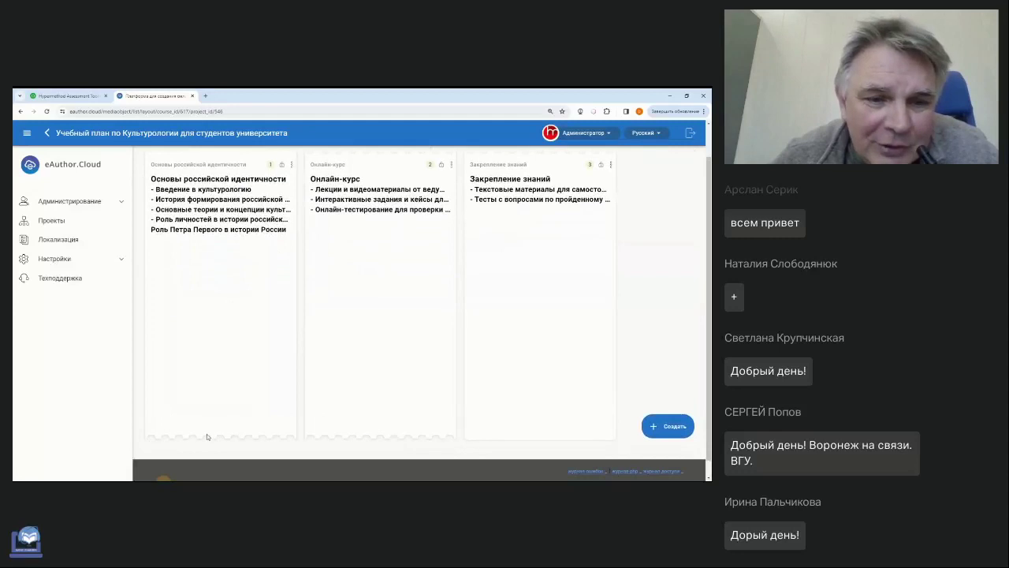
pyautogui.scroll(2, 207, 434)
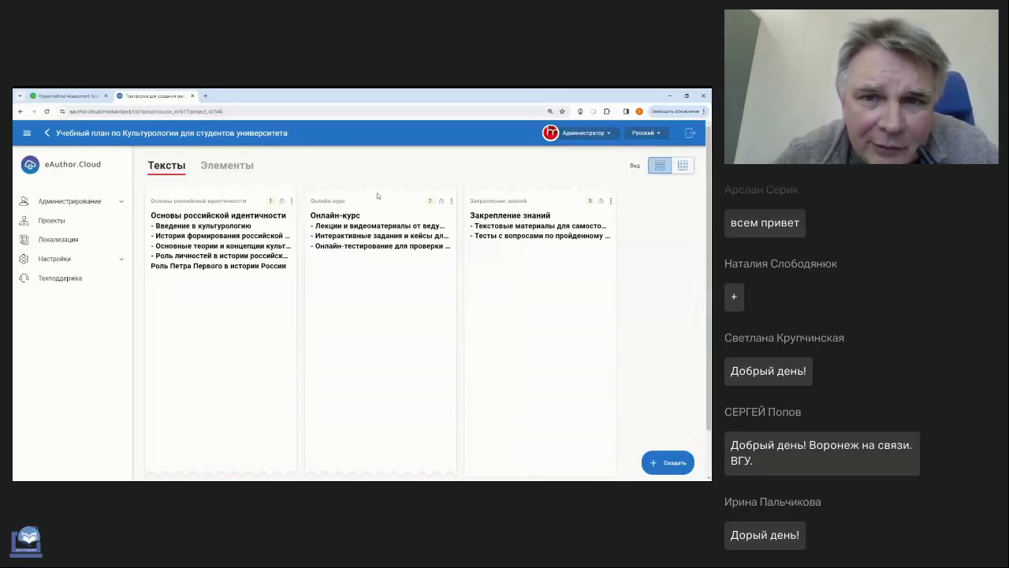
# Move the "Онлайн-курс" card ahead of "Основы российской идентичности", and restore the original card order
pyautogui.moveTo(377, 192); pyautogui.dragTo(203, 199)
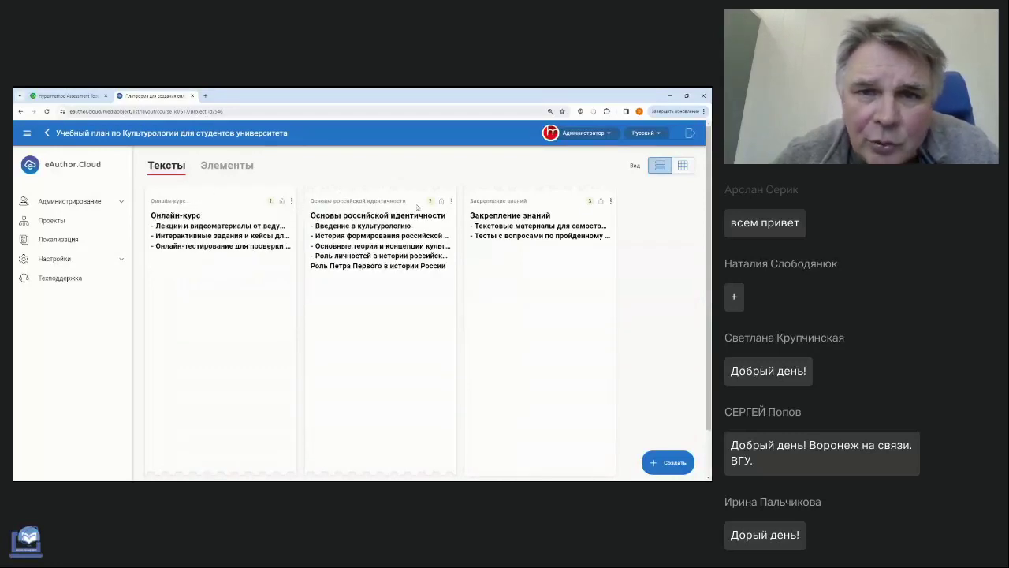
pyautogui.moveTo(418, 206); pyautogui.dragTo(236, 207)
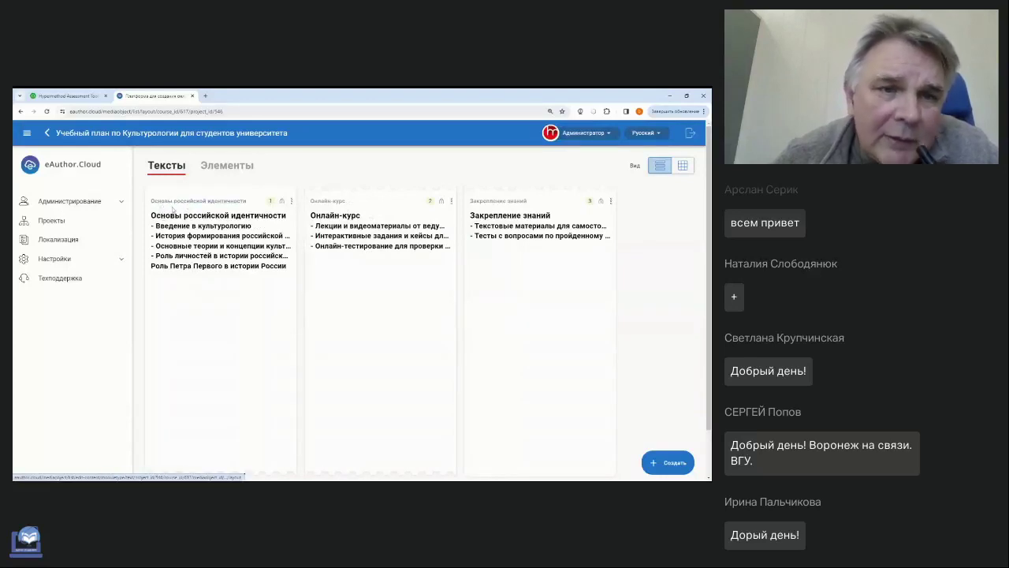
# Open the "Основы российской идентичности" section for editing and generate a 200-word AI text for the topic "Роль Петра Первого в истории России"
pyautogui.click(187, 205)
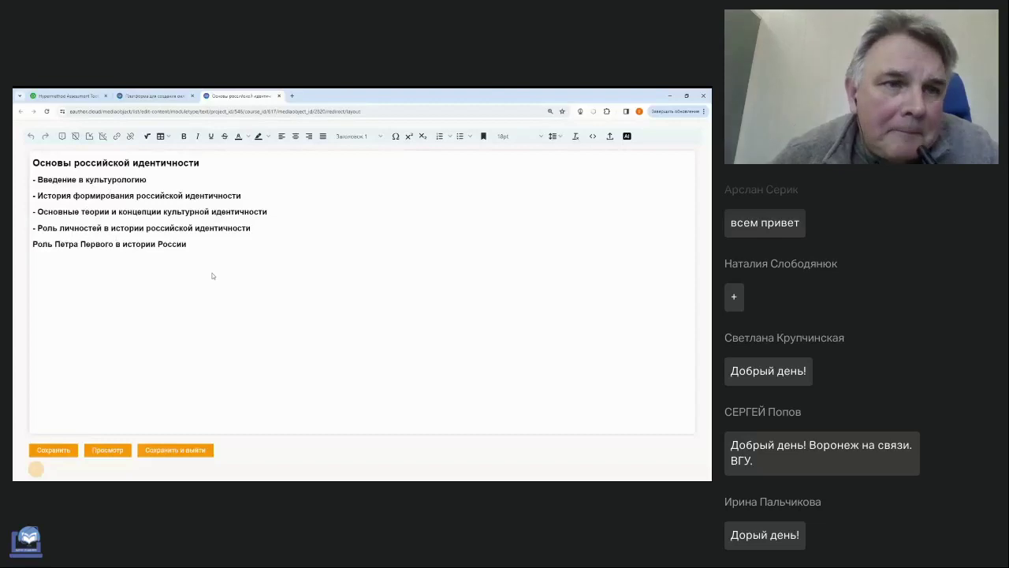
pyautogui.moveTo(201, 243); pyautogui.dragTo(28, 252)
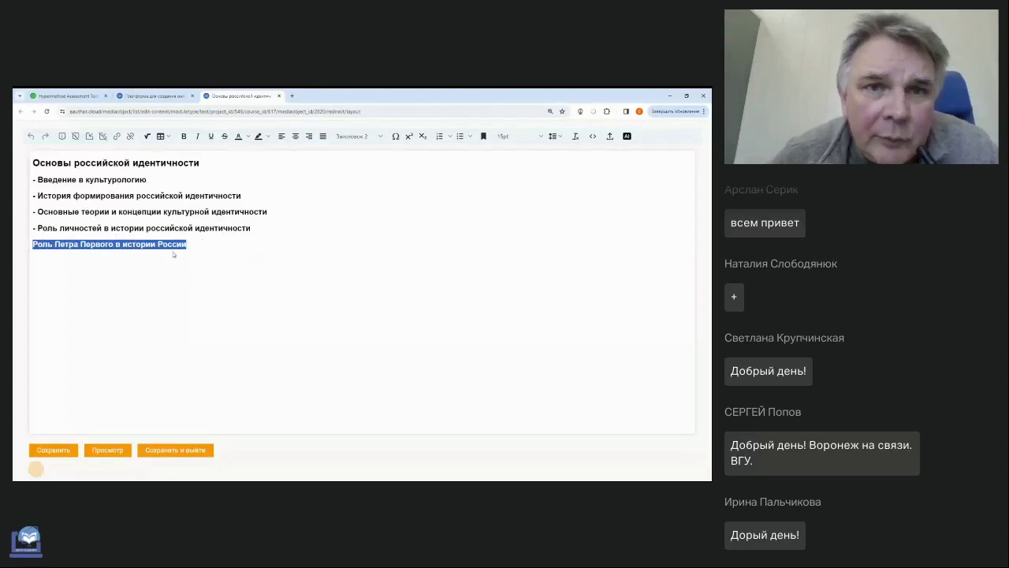
pyautogui.click(216, 246)
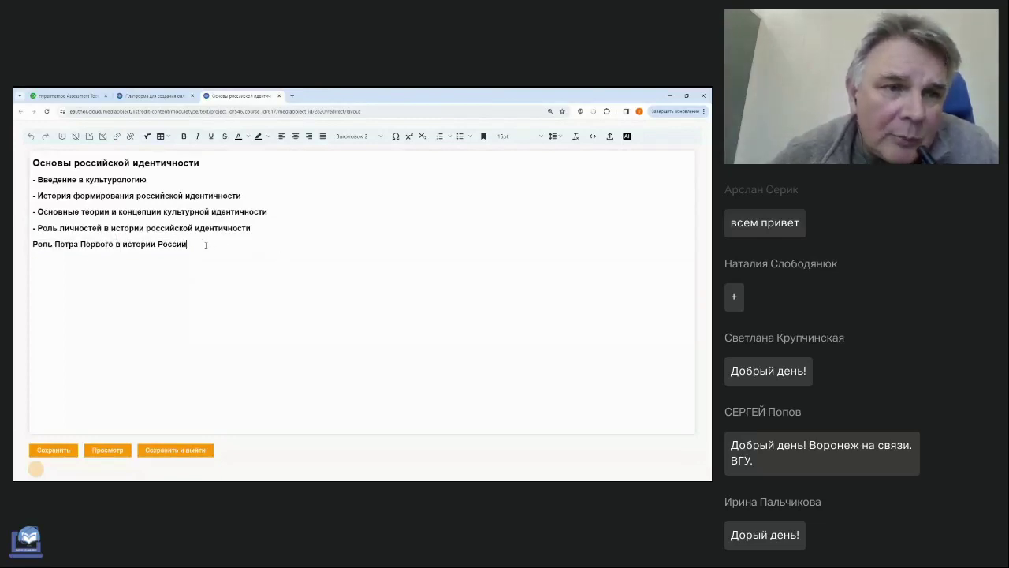
pyautogui.moveTo(206, 245); pyautogui.dragTo(34, 255)
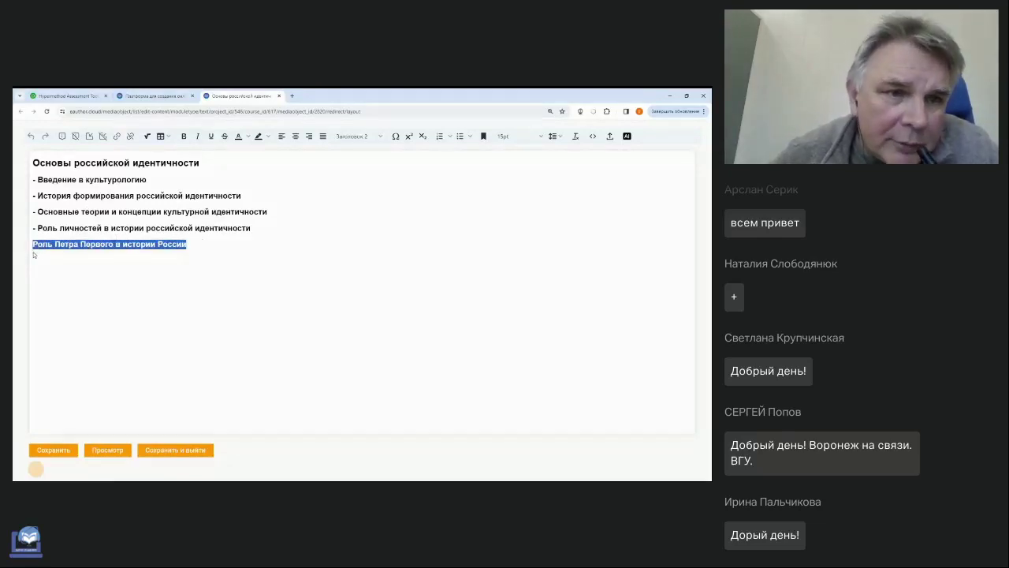
pyautogui.click(628, 137)
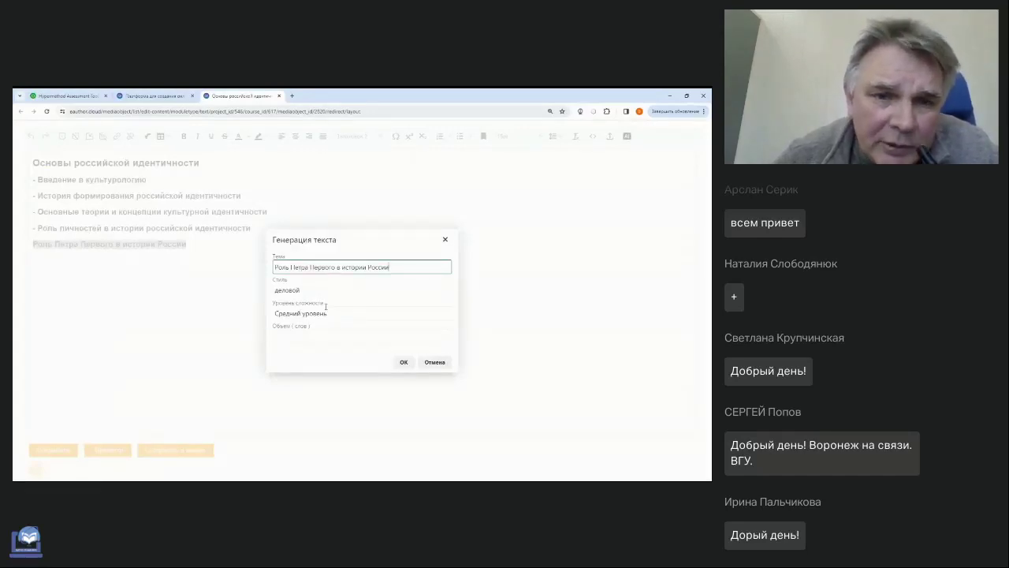
pyautogui.click(356, 333)
pyautogui.write('200')
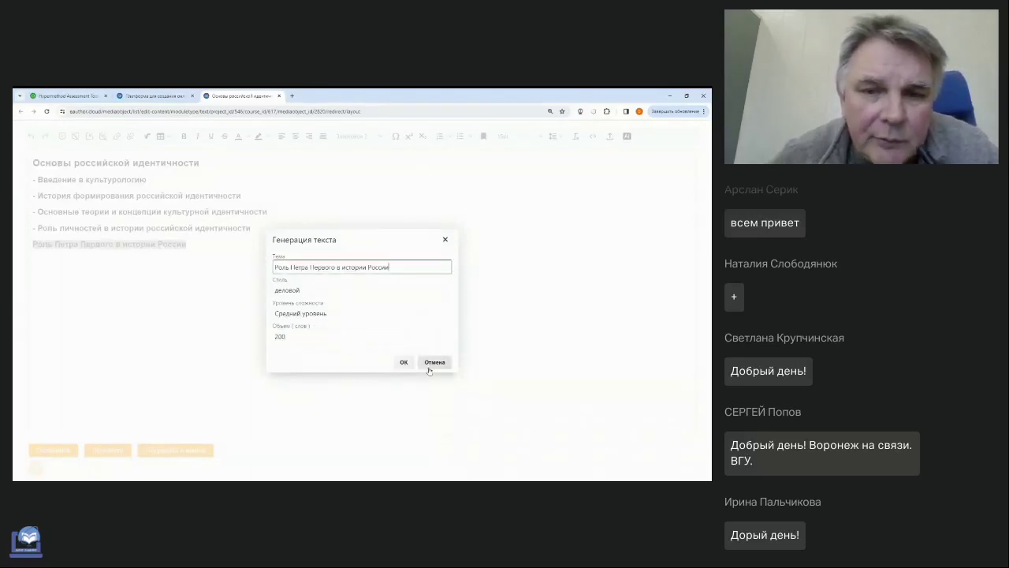
pyautogui.click(404, 362)
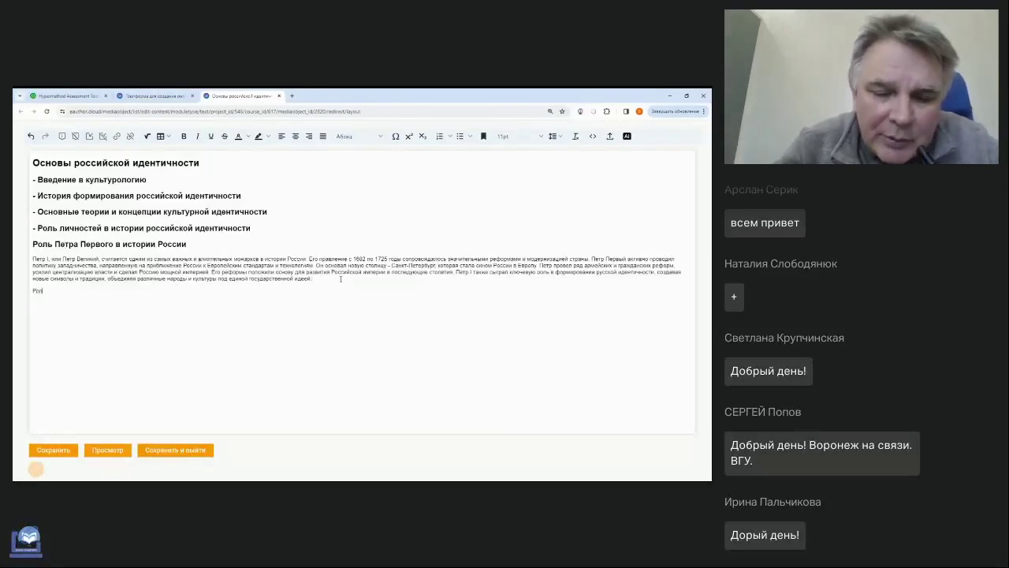
# Add the line "Роль Петра Первого в основании города Санкт-Петербург" below the generated paragraph
pyautogui.write('Петра')
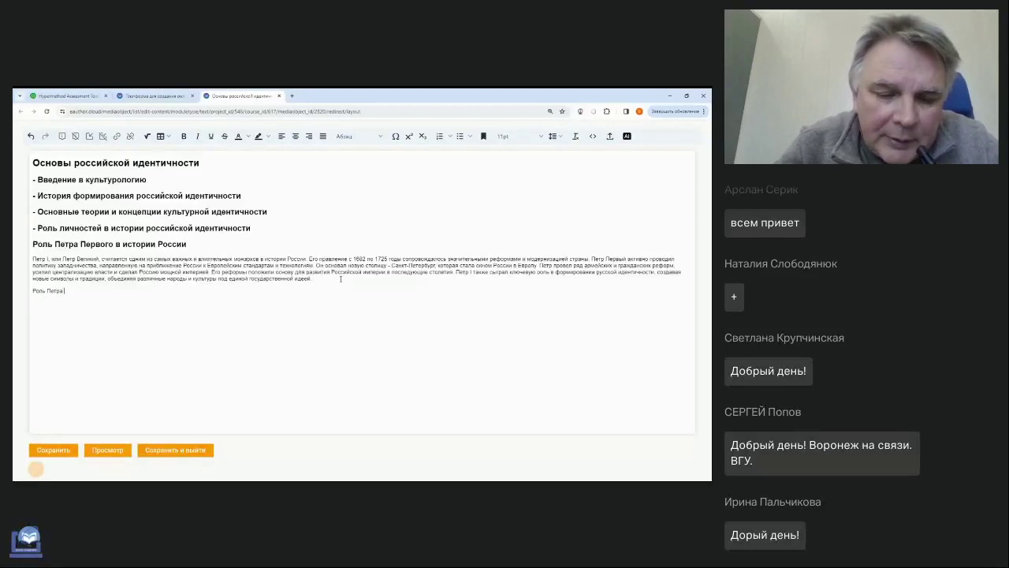
pyautogui.write(' Первого в')
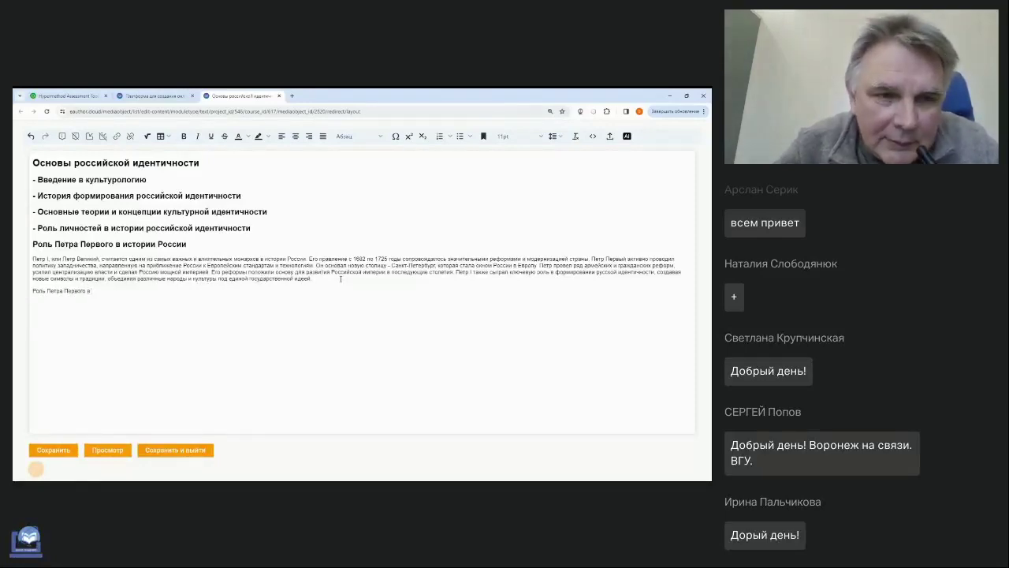
pyautogui.write(' основ')
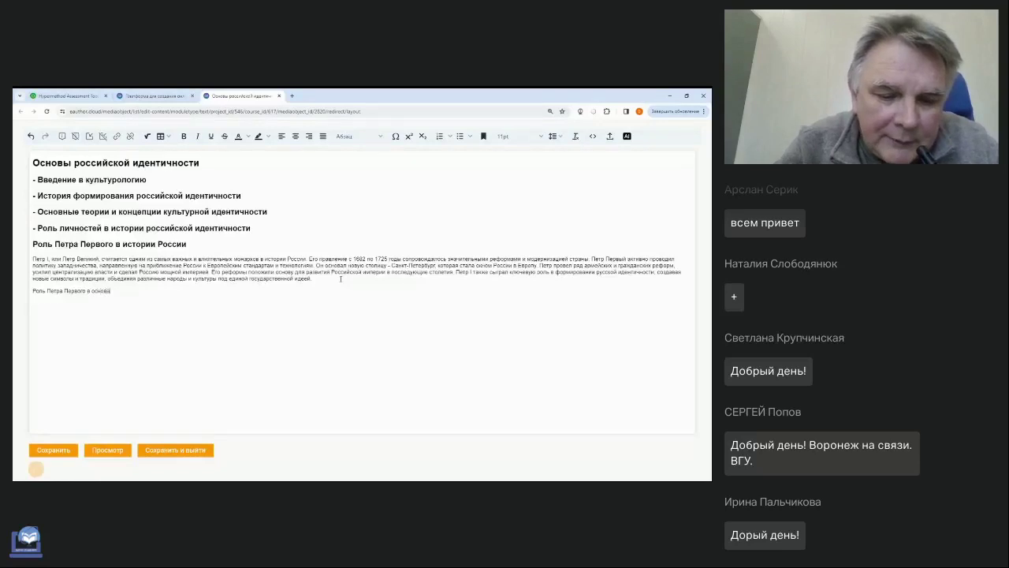
pyautogui.write('ании города')
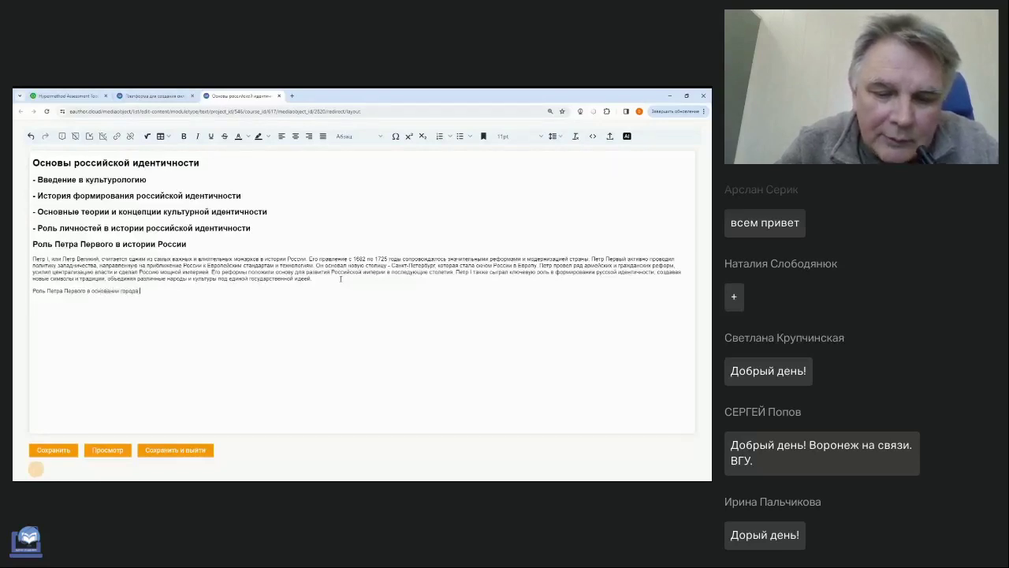
pyautogui.write(' Санкт')
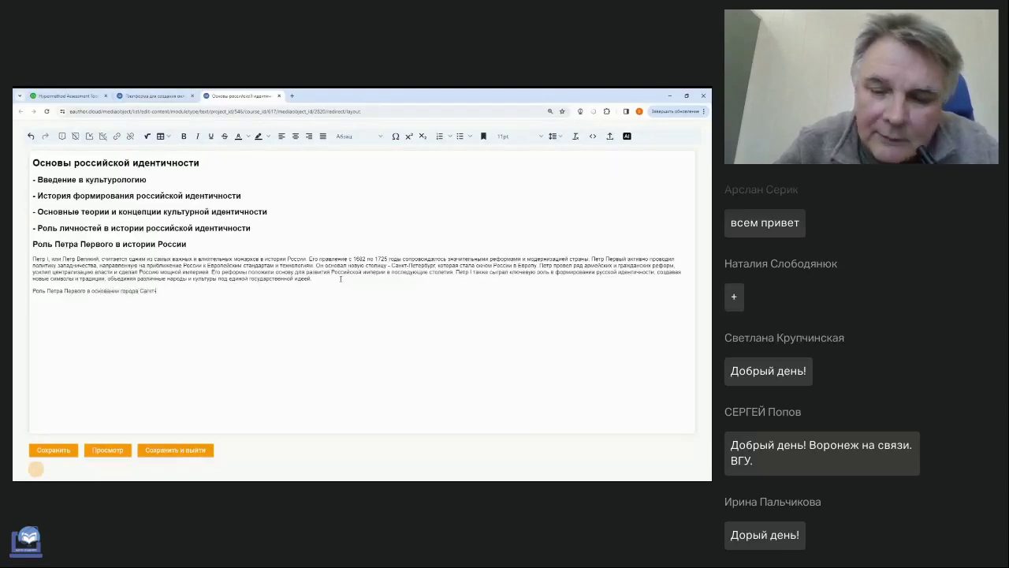
pyautogui.write('-Петербург')
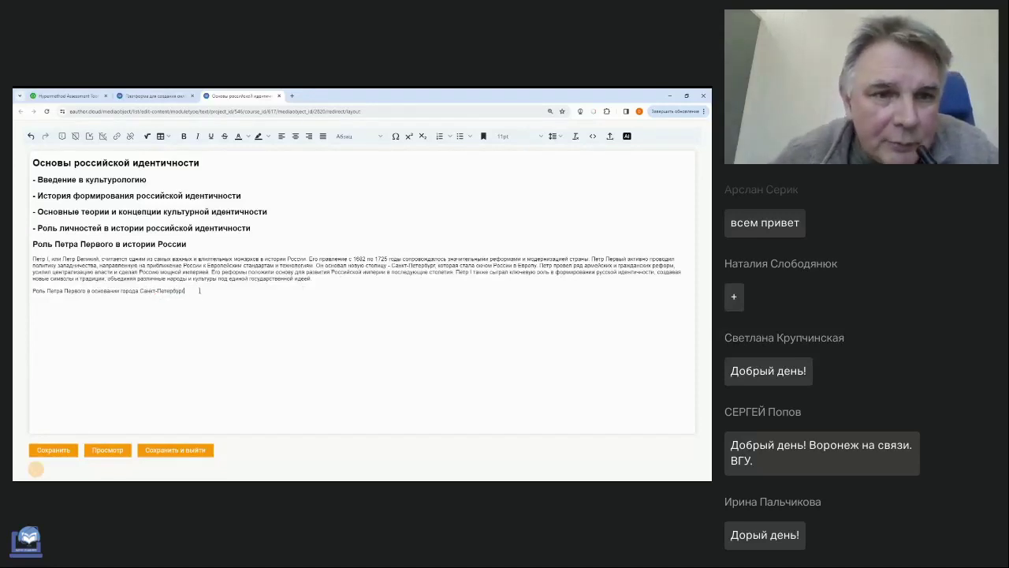
# Generate AI text for the new line about the founding of Санкт-Петербург, keeping the offered style and difficulty level
pyautogui.tripleClick(21, 294)
pyautogui.click(626, 137)
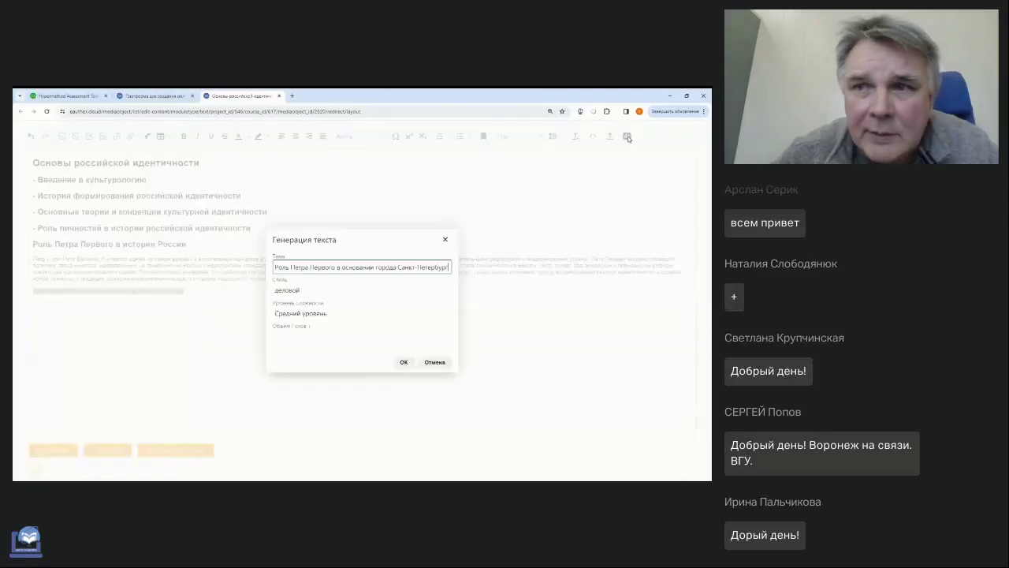
pyautogui.click(404, 362)
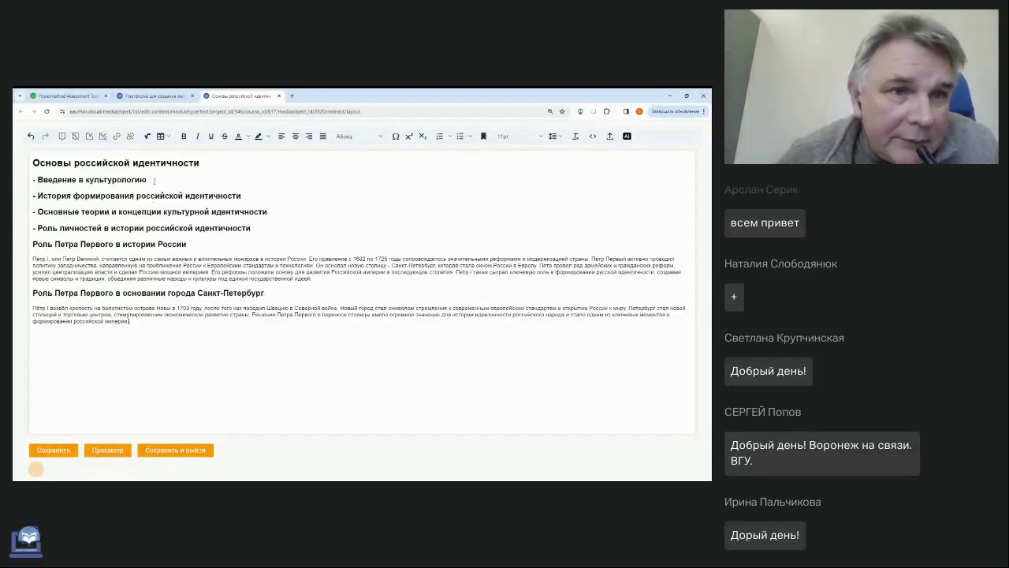
# Generate AI text for the topic "Введение в культурологию", keeping the offered style and difficulty level
pyautogui.moveTo(154, 182); pyautogui.dragTo(31, 183)
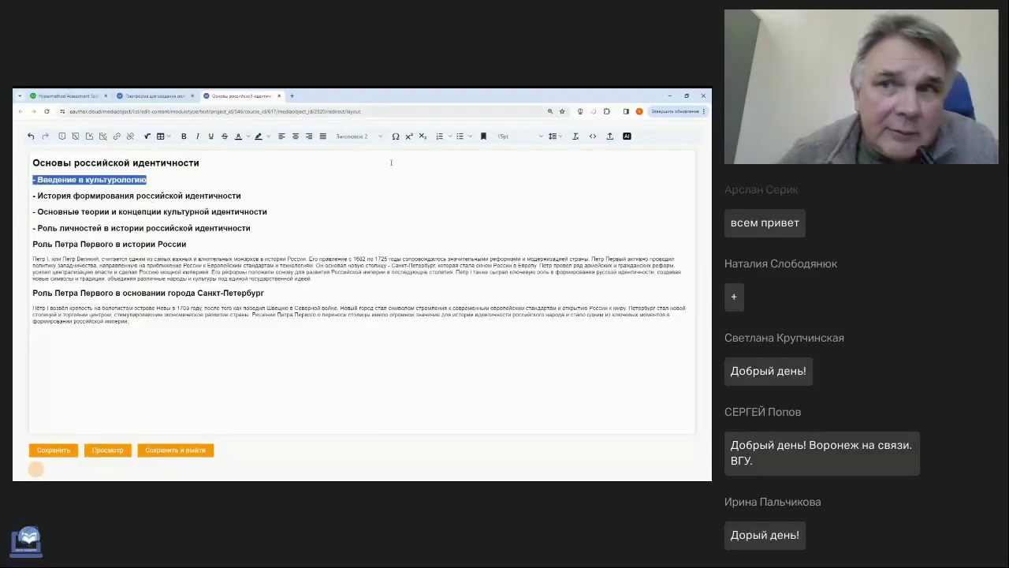
pyautogui.click(627, 135)
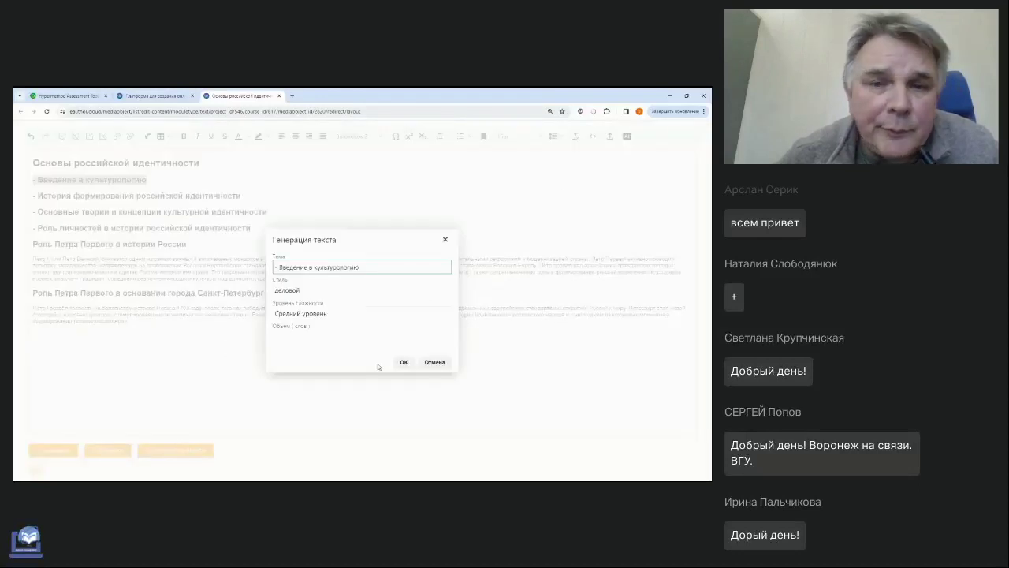
pyautogui.click(404, 362)
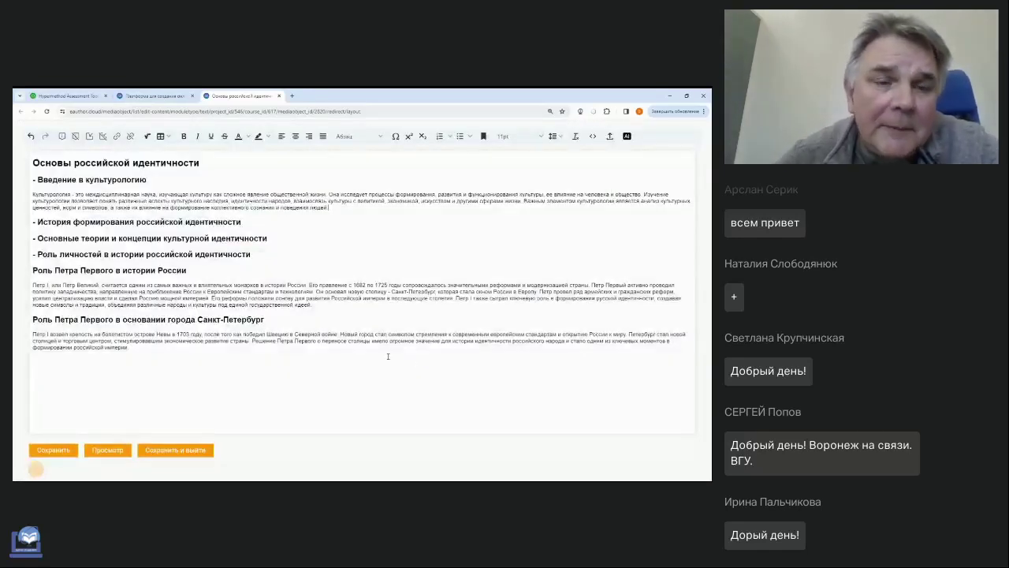
# Generate AI text for the heading "История формирования российской идентичности", keeping the offered style and difficulty level
pyautogui.moveTo(248, 223); pyautogui.dragTo(18, 221)
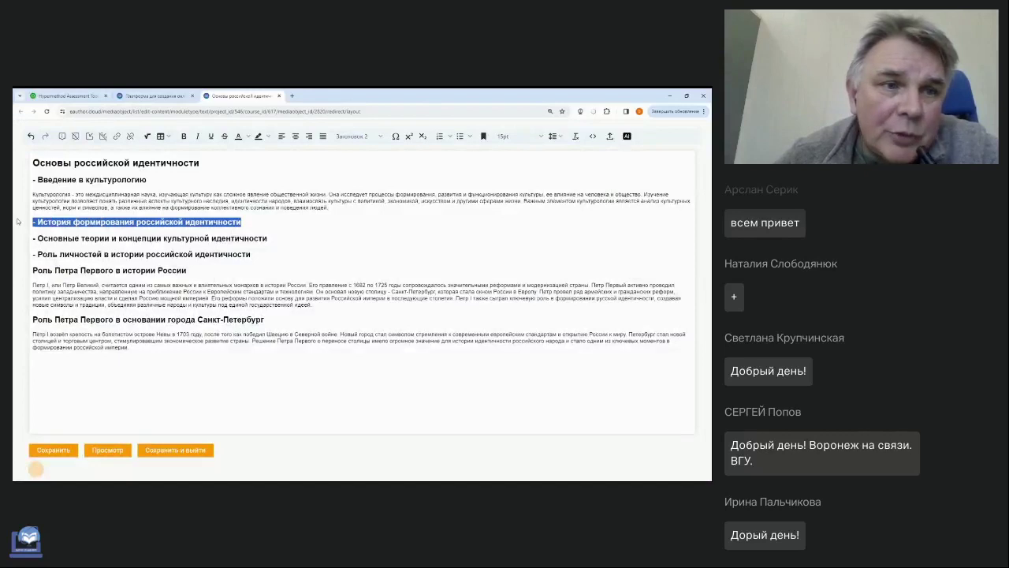
pyautogui.click(627, 136)
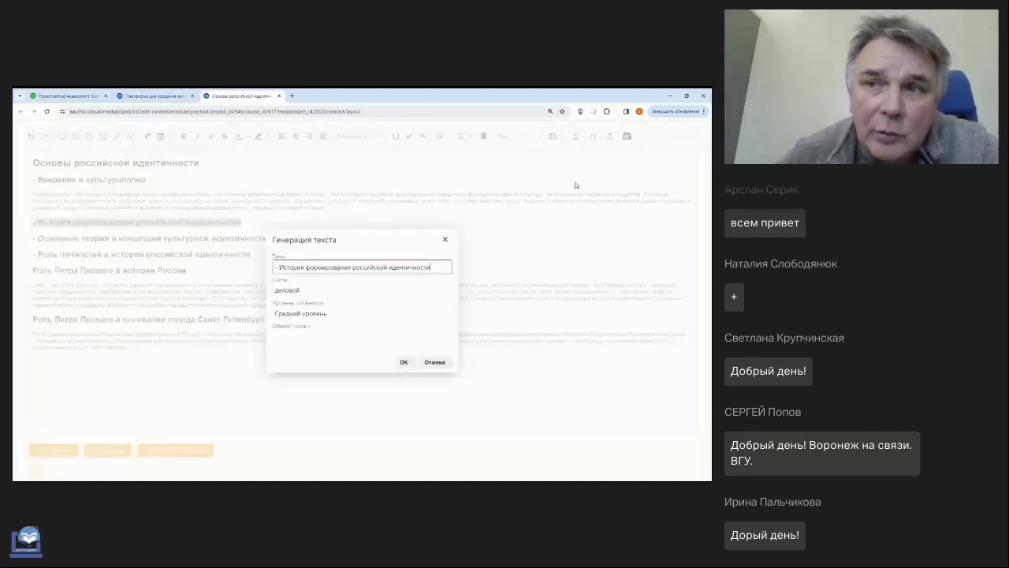
pyautogui.click(404, 362)
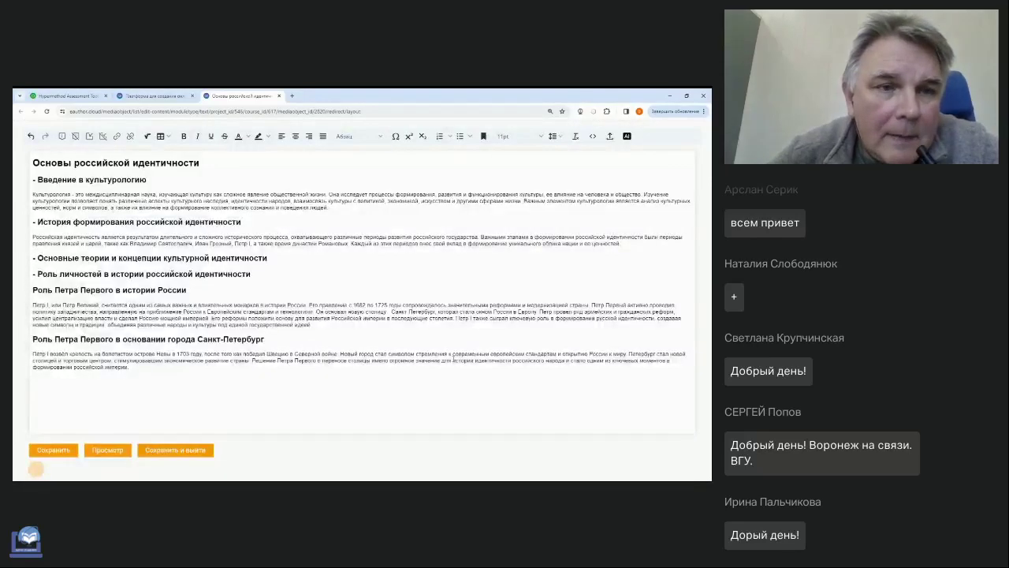
# Generate AI text for the heading "Основные теории и концепции культурной идентичности", keeping the offered style and difficulty level
pyautogui.moveTo(303, 257); pyautogui.dragTo(22, 249)
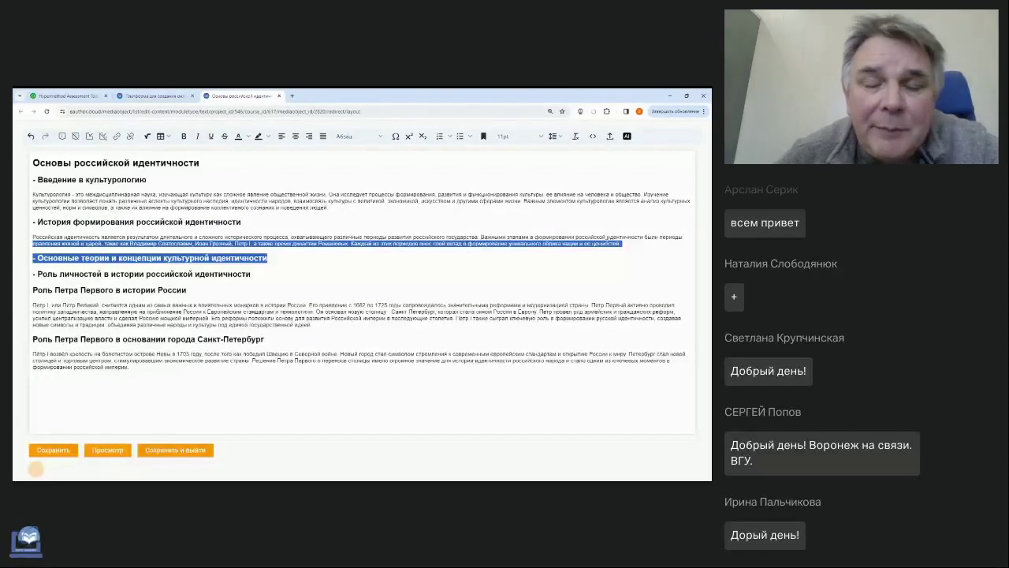
pyautogui.click(447, 237)
pyautogui.moveTo(280, 254); pyautogui.dragTo(19, 260)
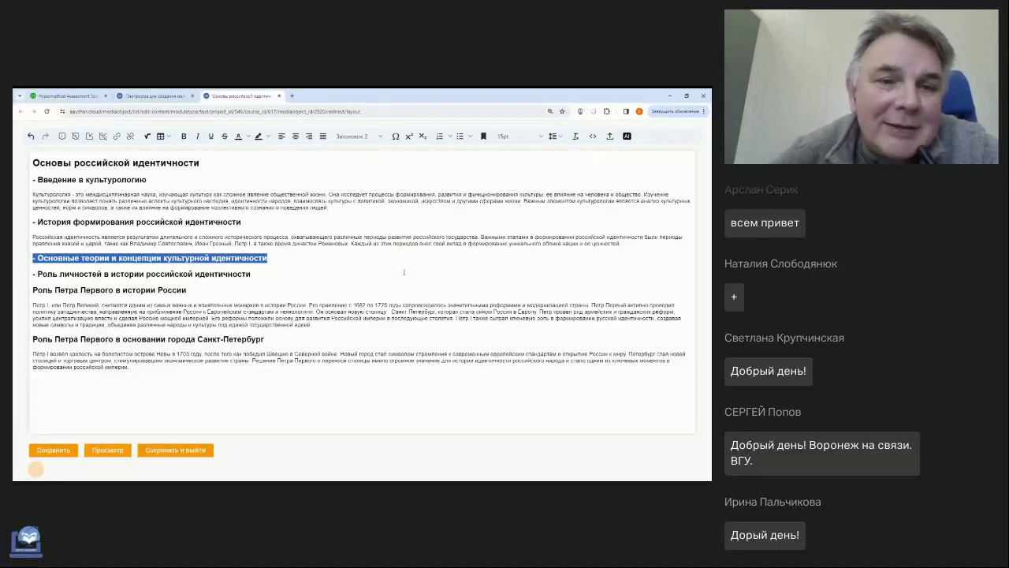
pyautogui.click(626, 136)
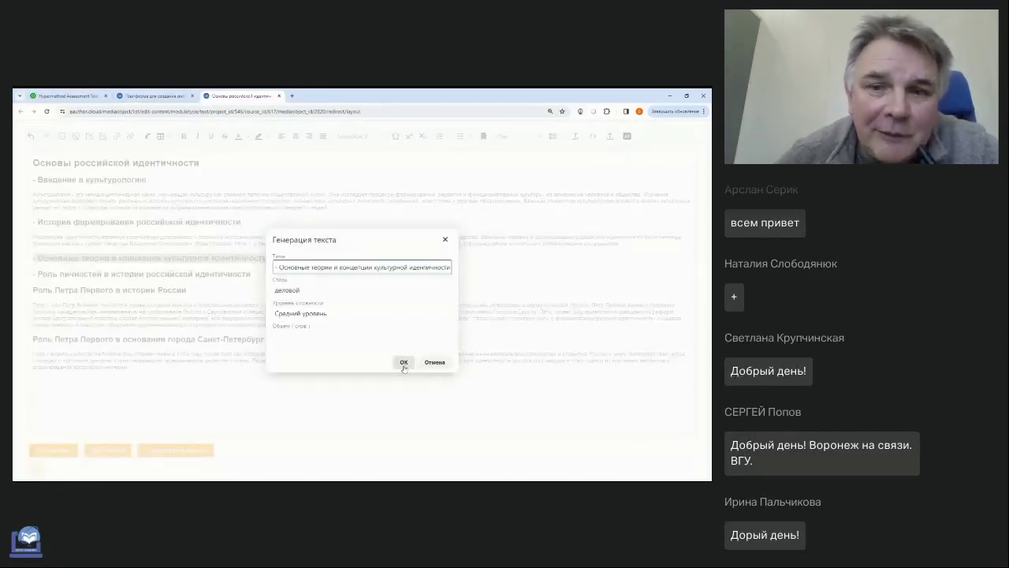
pyautogui.click(403, 362)
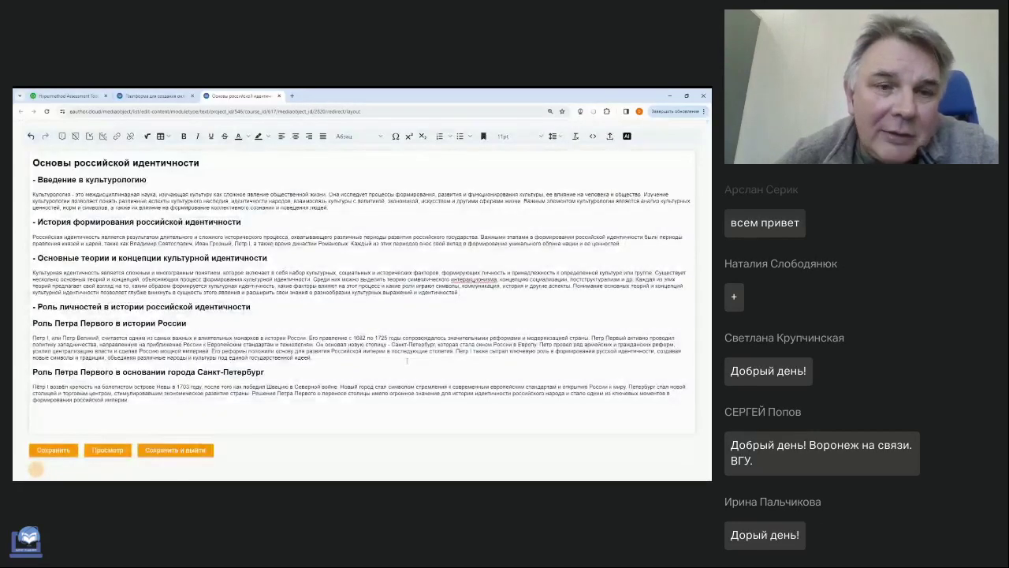
# Generate AI text for the heading "Роль личностей в истории российской идентичности", keeping the offered style and difficulty level
pyautogui.moveTo(250, 306); pyautogui.dragTo(30, 308)
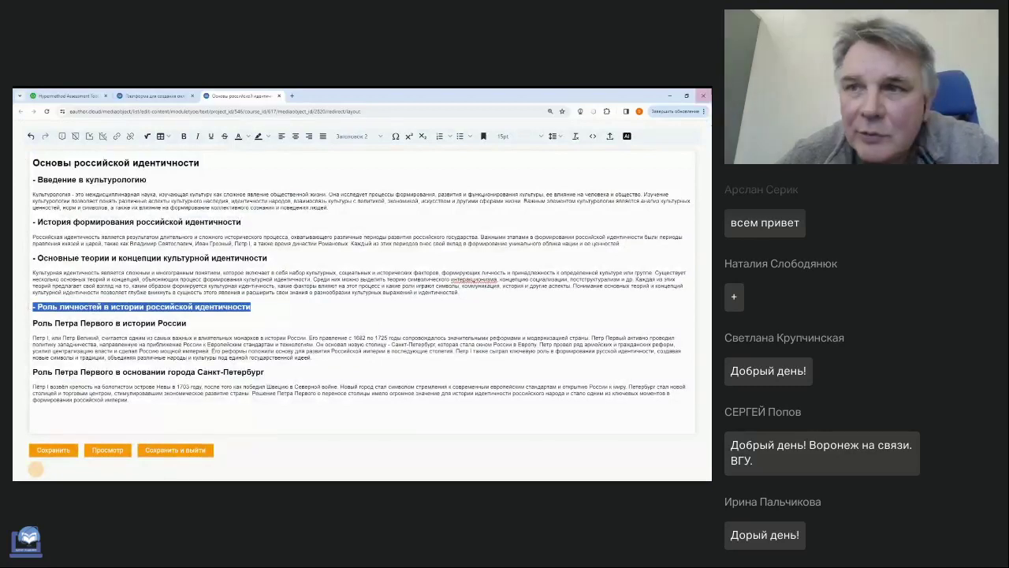
pyautogui.click(627, 137)
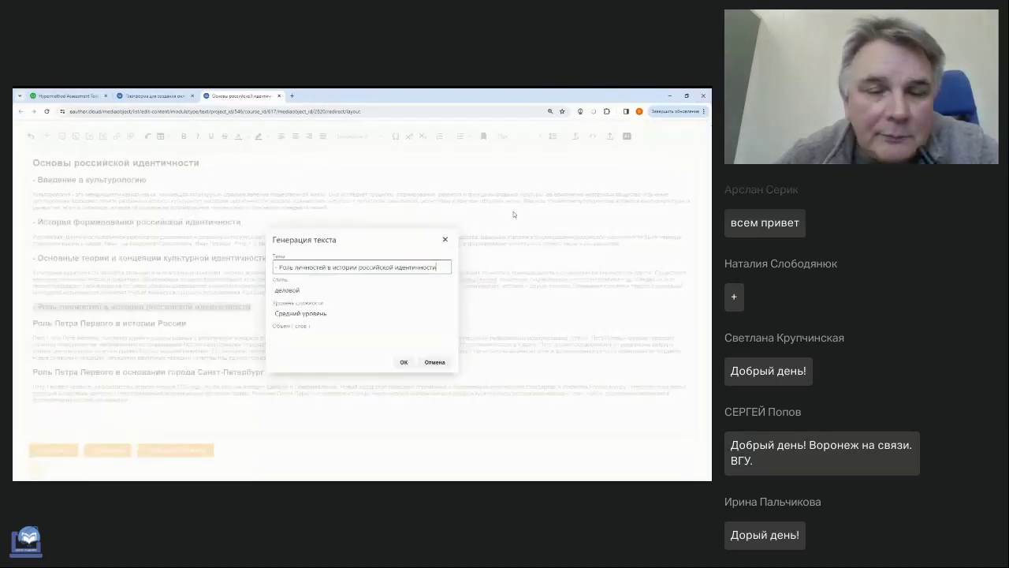
pyautogui.click(403, 362)
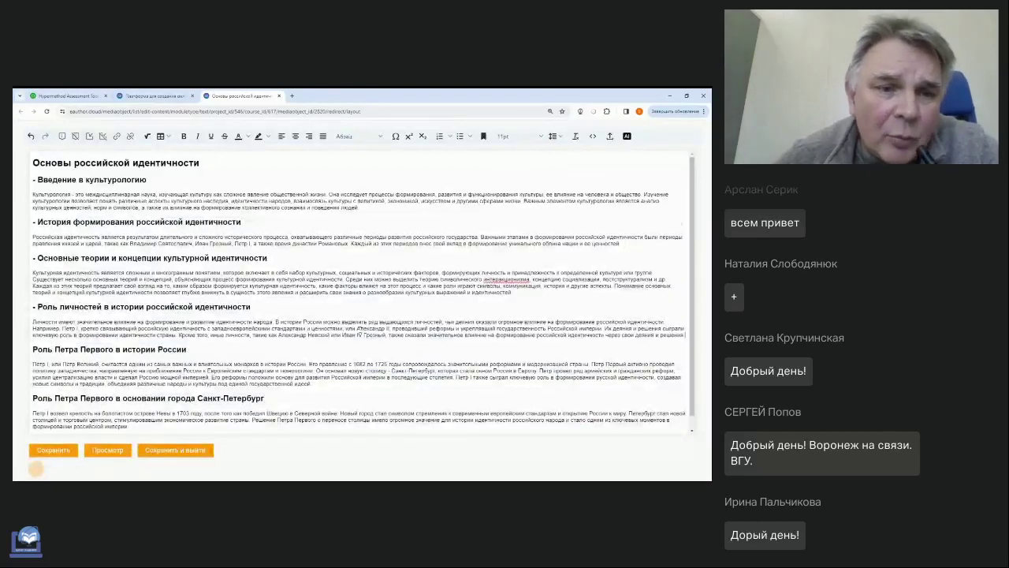
# Remove the leading dash and space from the headings "Основные теории и концепции культурной идентичности" and "Роль личностей в истории российской идентичности"
pyautogui.scroll(-1, 360, 329)
pyautogui.scroll(1, 360, 329)
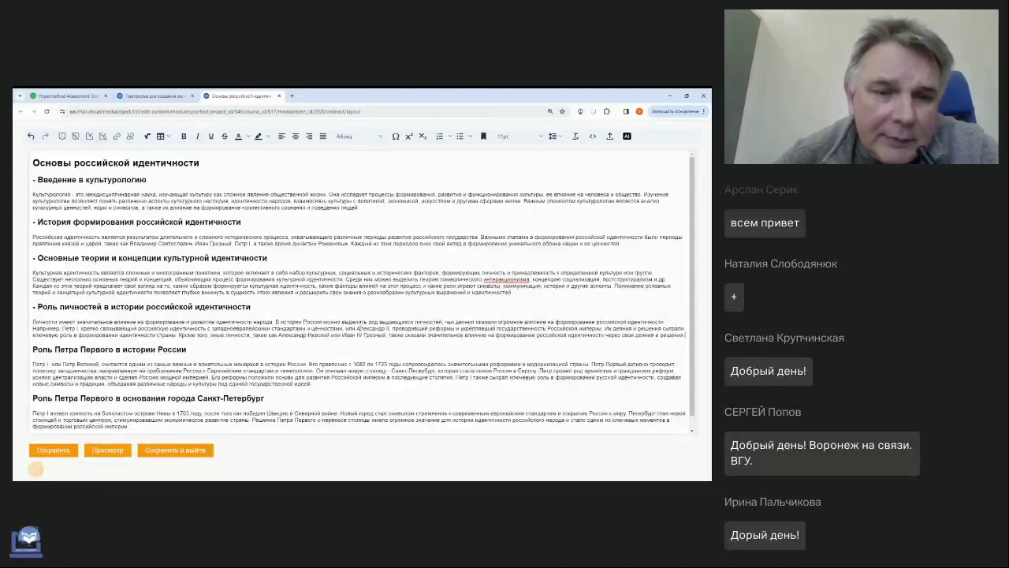
pyautogui.scroll(-1, 360, 291)
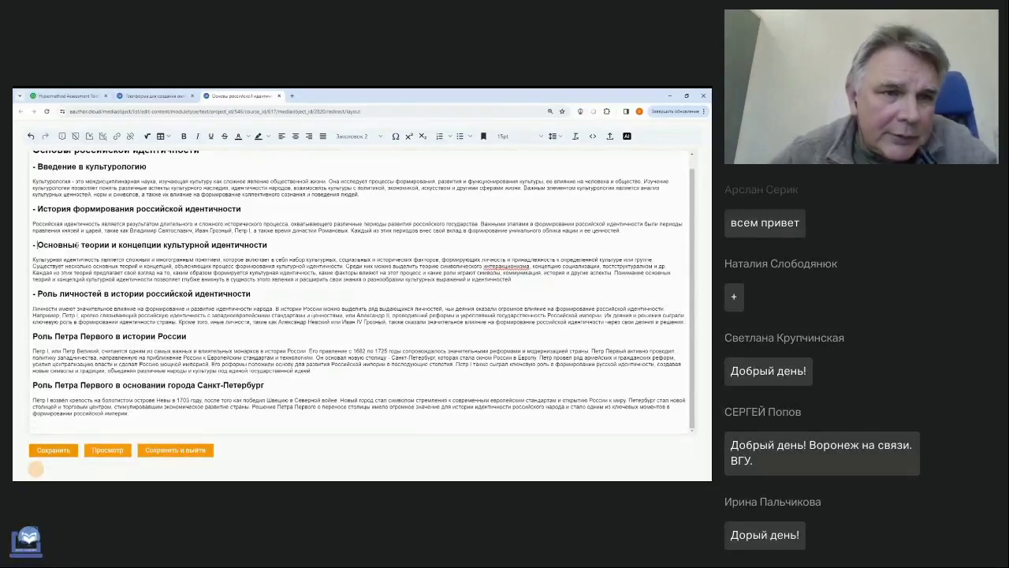
pyautogui.click(38, 245)
pyautogui.press('BackSpace')
pyautogui.press('BackSpace')
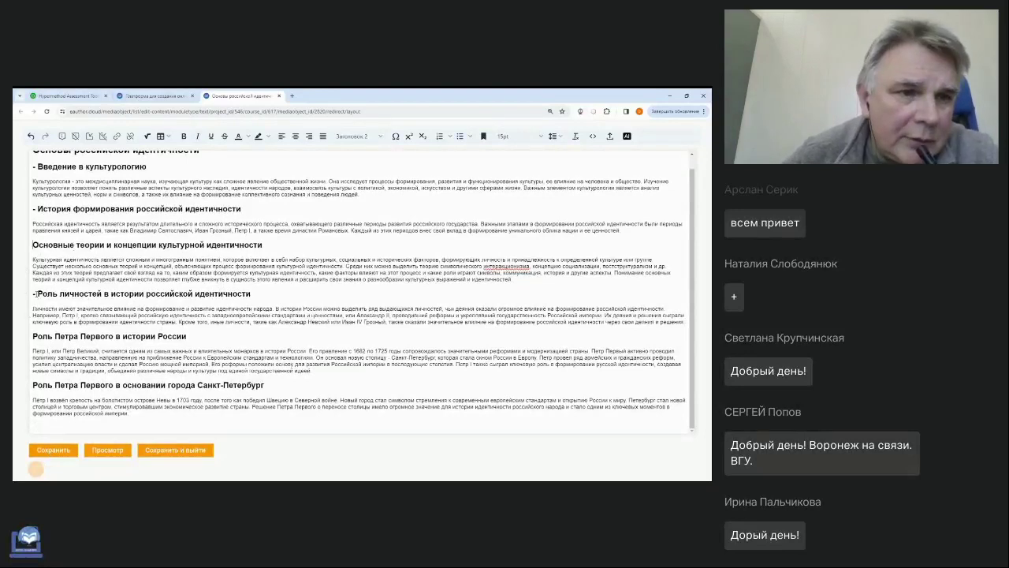
pyautogui.press('BackSpace')
pyautogui.press('BackSpace')
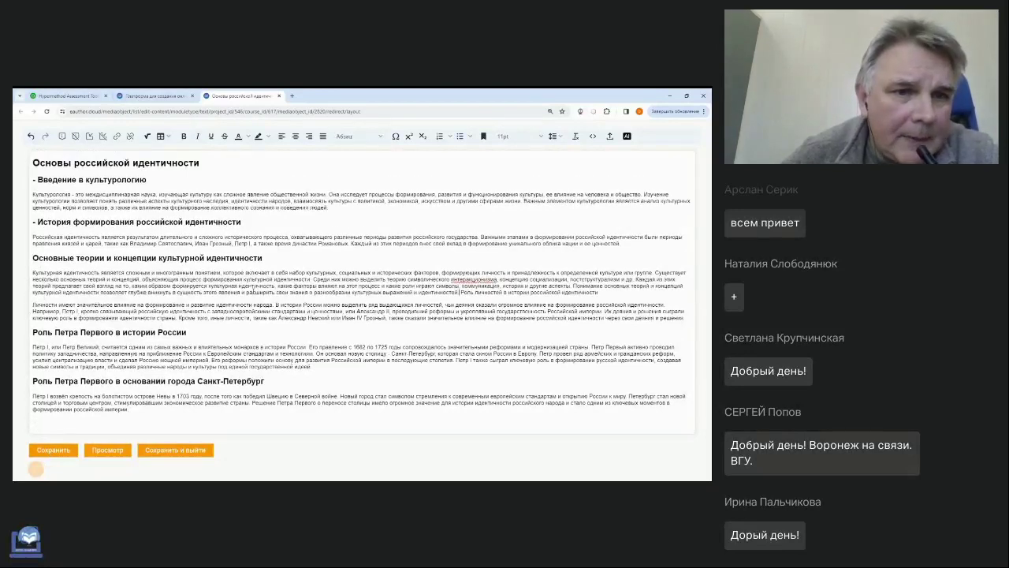
pyautogui.hotkey('ctrl', 'z')
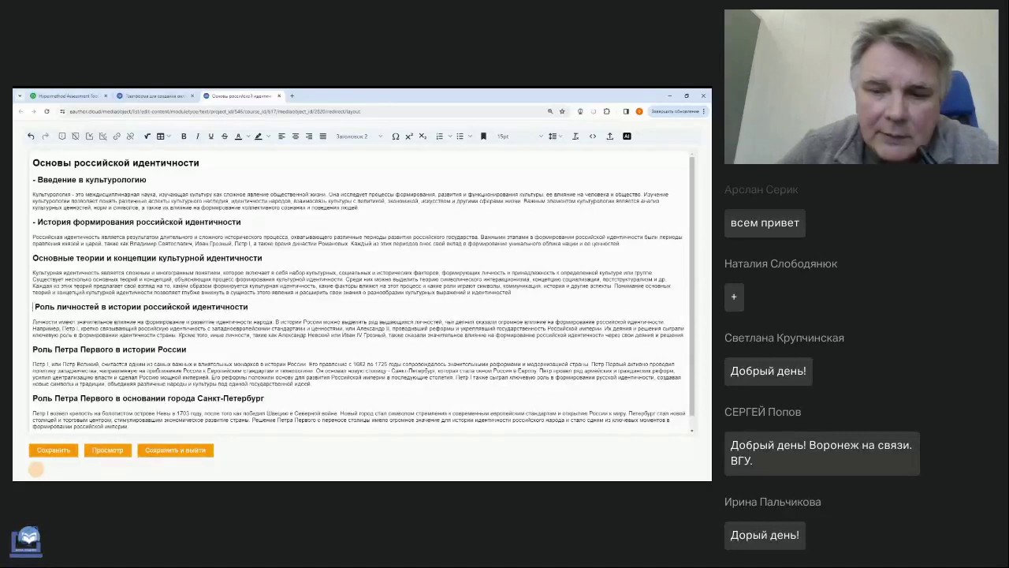
pyautogui.press('Delete')
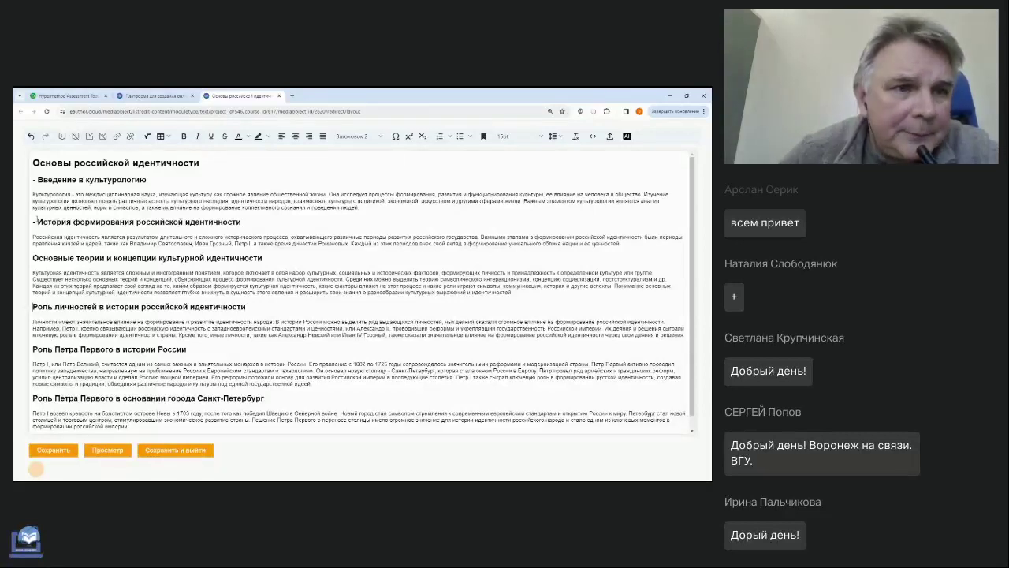
# Remove the leading dash from the headings "История формирования российской идентичности" and "Введение в культурологию"
pyautogui.click(34, 222)
pyautogui.press('Delete')
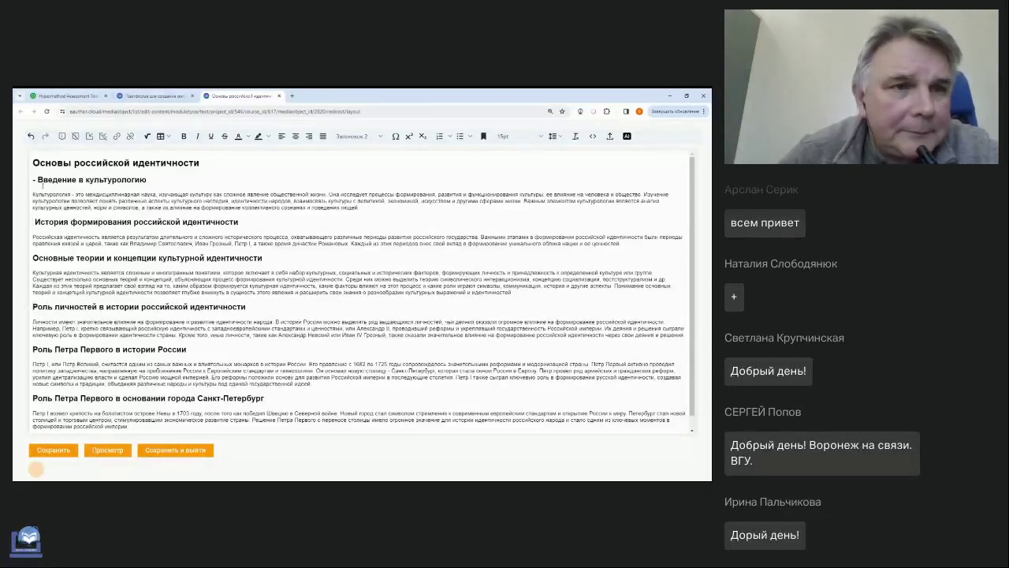
pyautogui.click(33, 180)
pyautogui.press('Delete')
pyautogui.press('Delete')
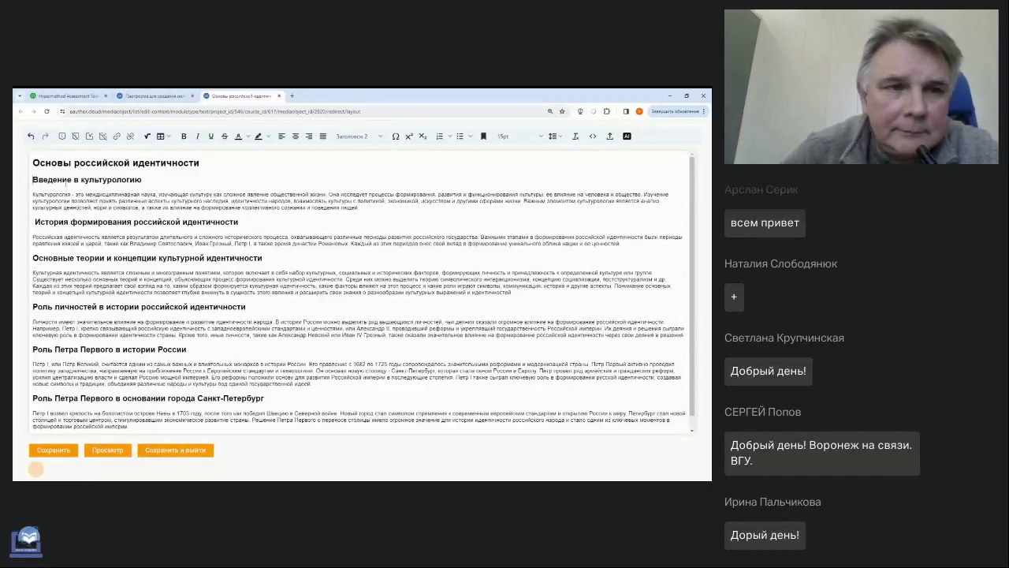
# Save the edited section, then close its editor and refresh the course's text overview
pyautogui.scroll(-1, 152, 246)
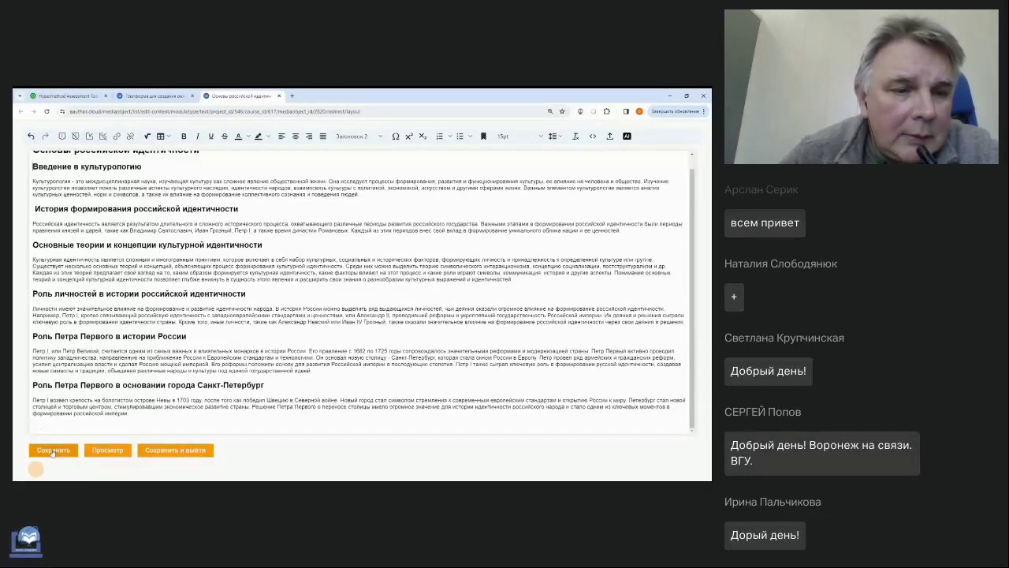
pyautogui.click(55, 451)
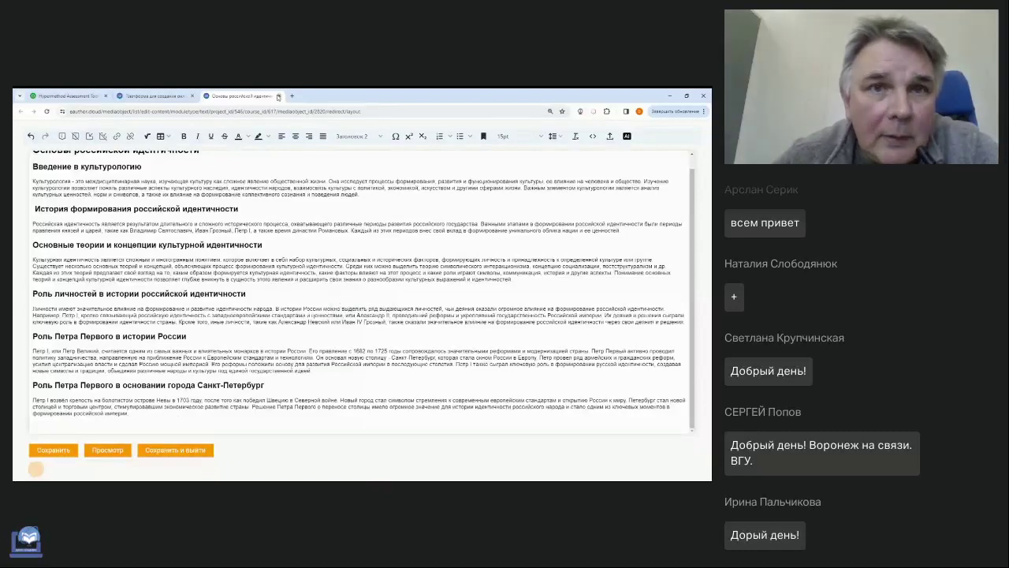
pyautogui.click(279, 96)
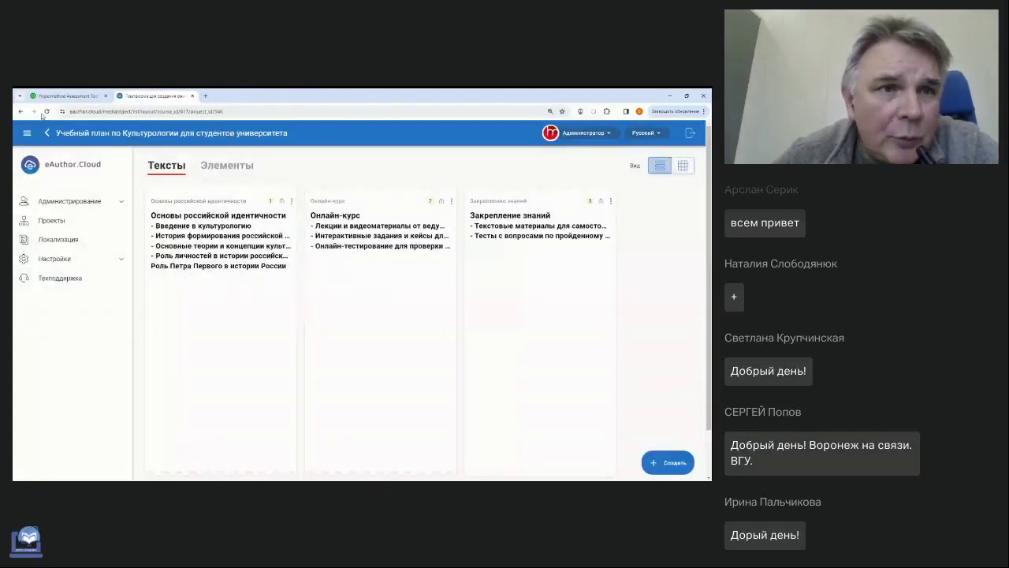
pyautogui.click(46, 111)
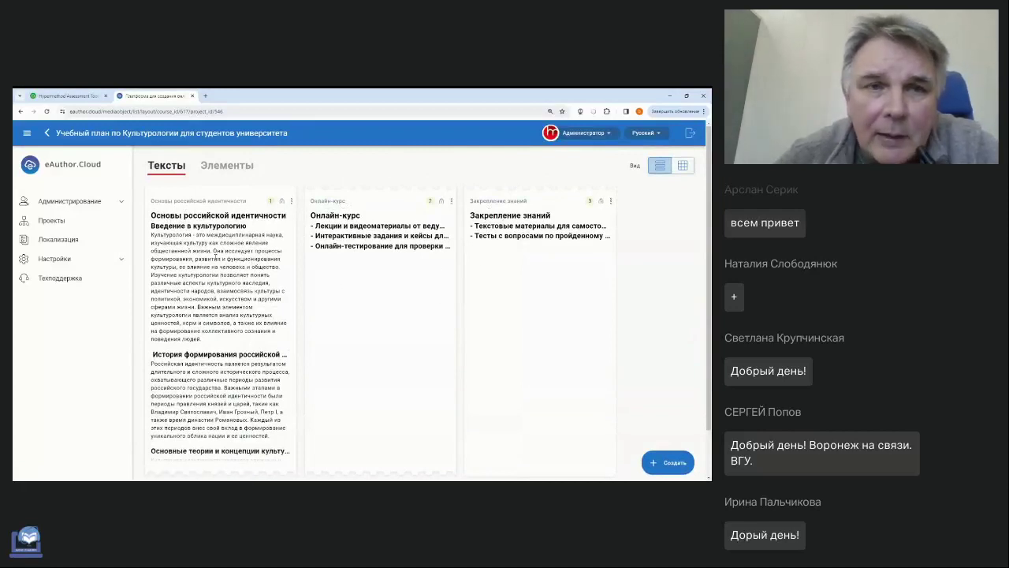
pyautogui.scroll(-2, 356, 290)
pyautogui.scroll(2, 213, 256)
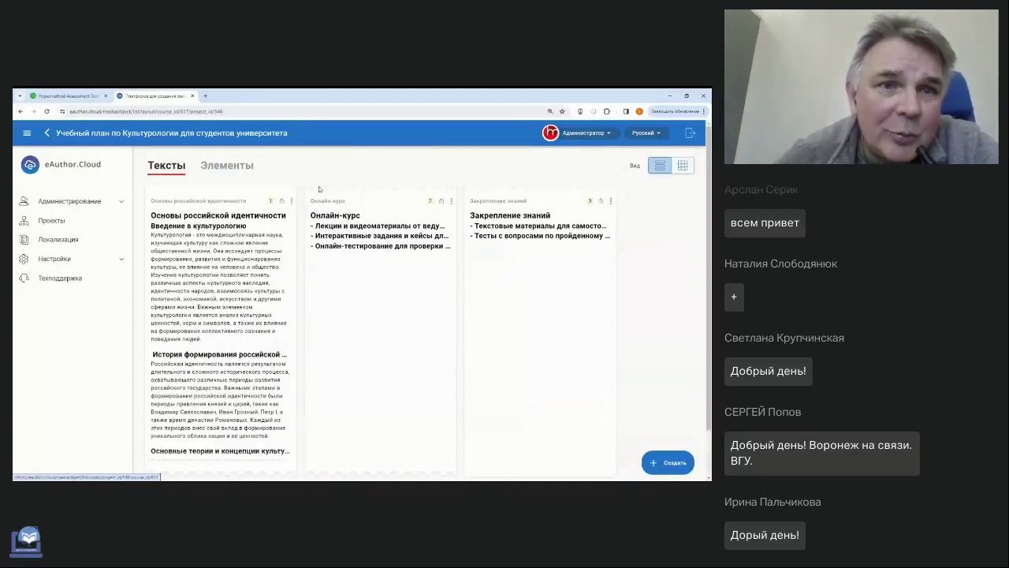
# Preview the "Основы российской идентичности" section and examine its text and contents, jumping to "Роль личностей в истории российской идентичности"
pyautogui.click(291, 201)
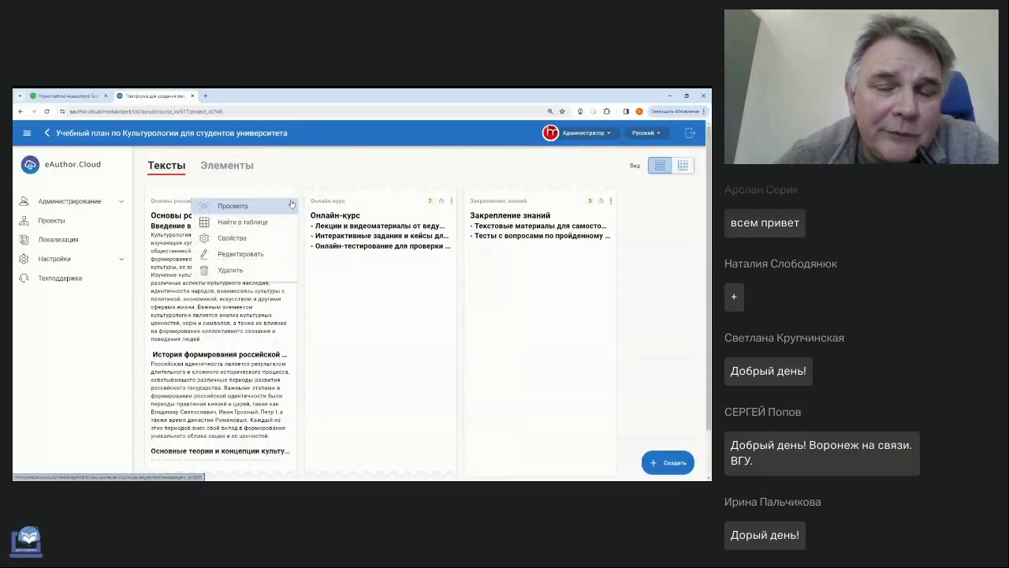
pyautogui.click(265, 207)
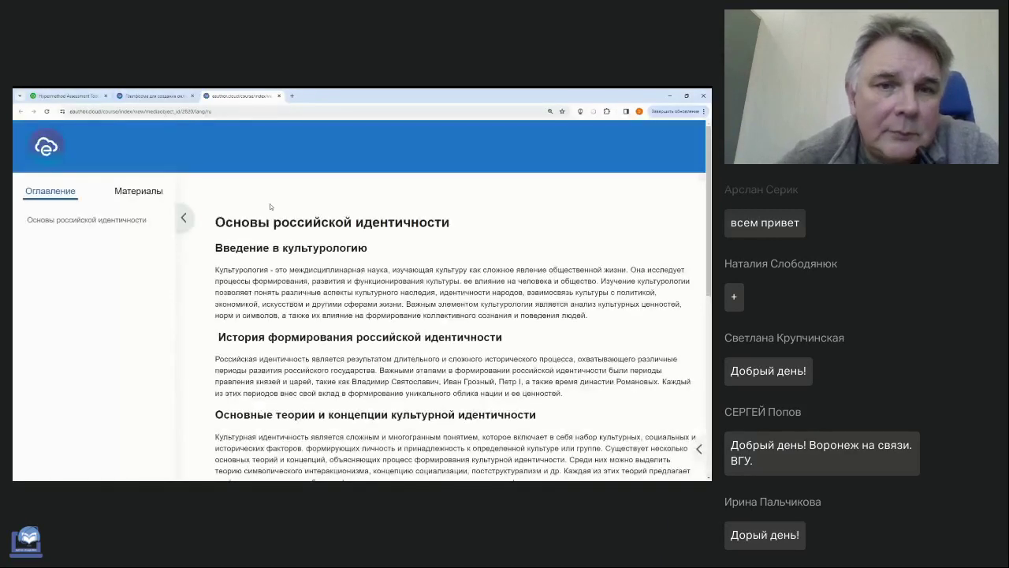
pyautogui.scroll(-1, 333, 259)
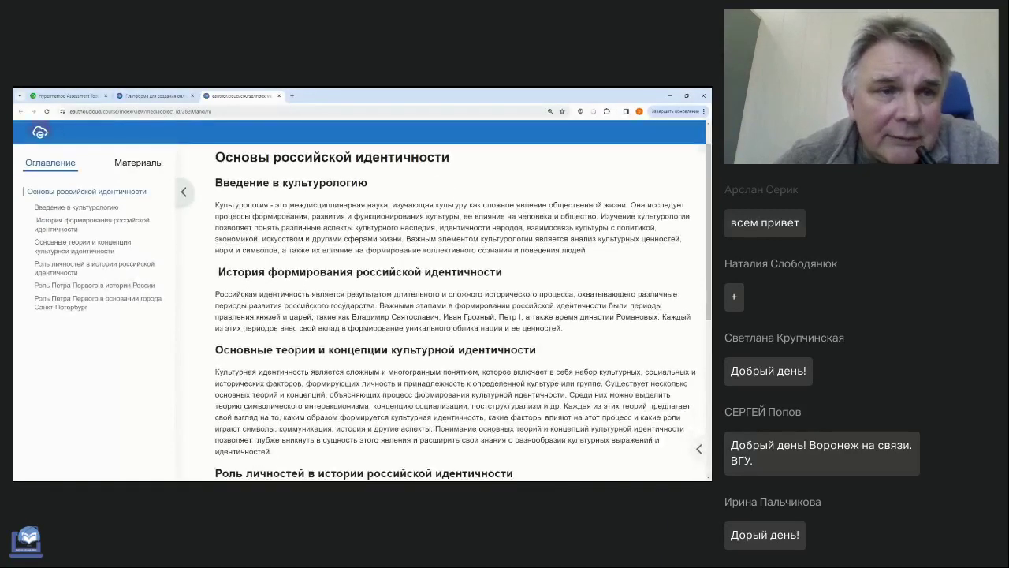
pyautogui.scroll(-1, 333, 250)
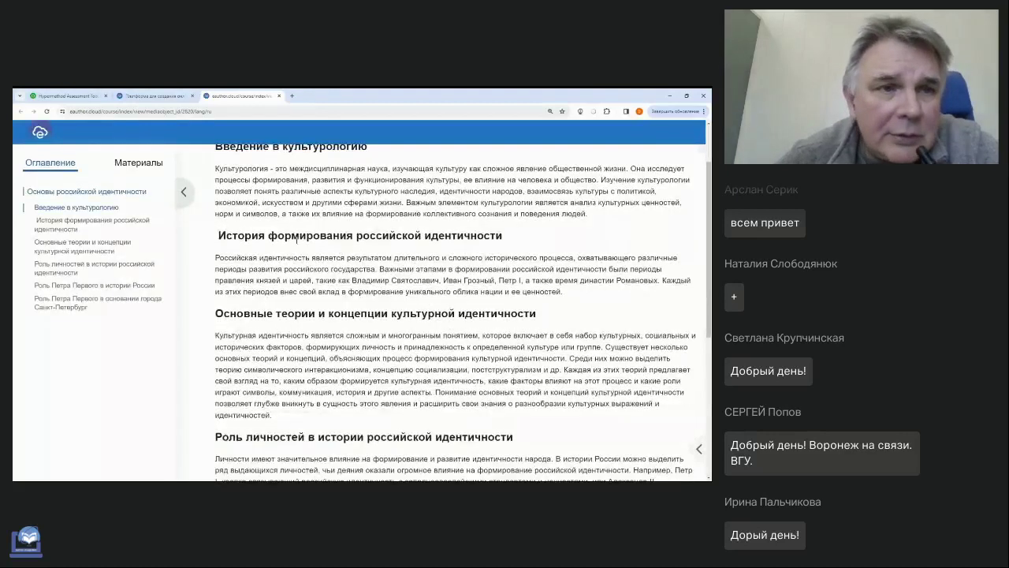
pyautogui.scroll(1, 708, 226)
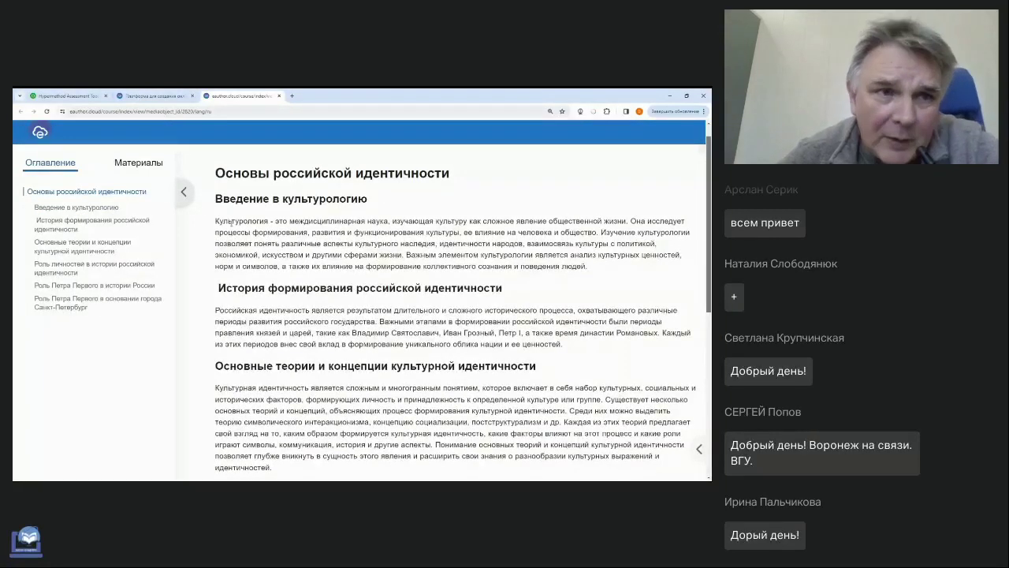
pyautogui.scroll(-1, 306, 231)
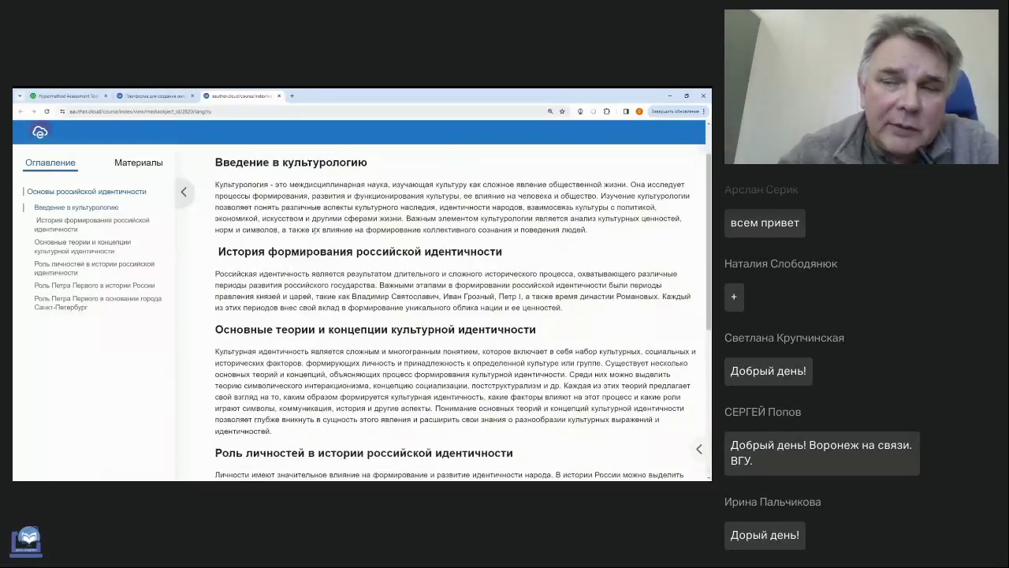
pyautogui.scroll(-4, 354, 251)
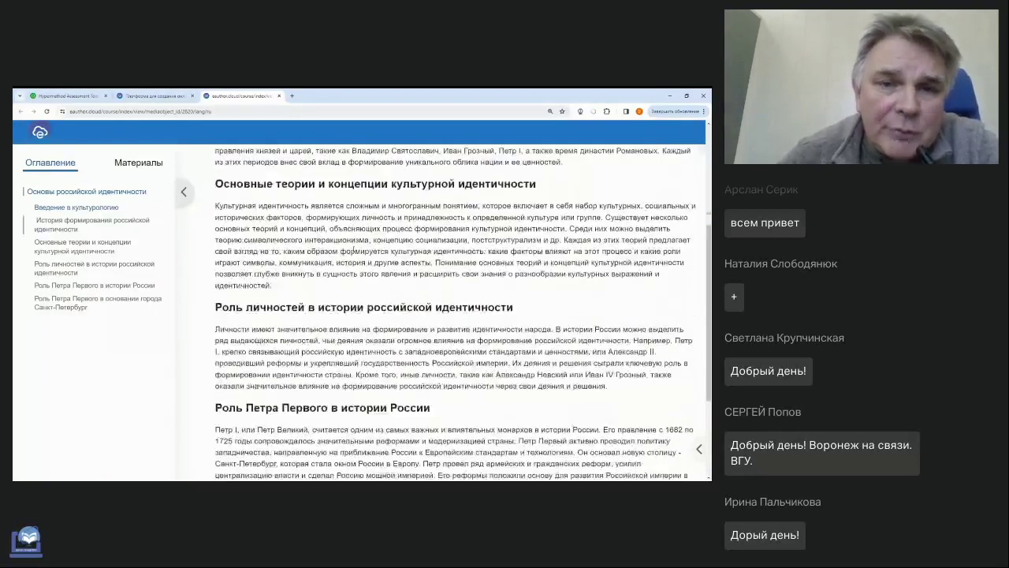
pyautogui.scroll(5, 352, 255)
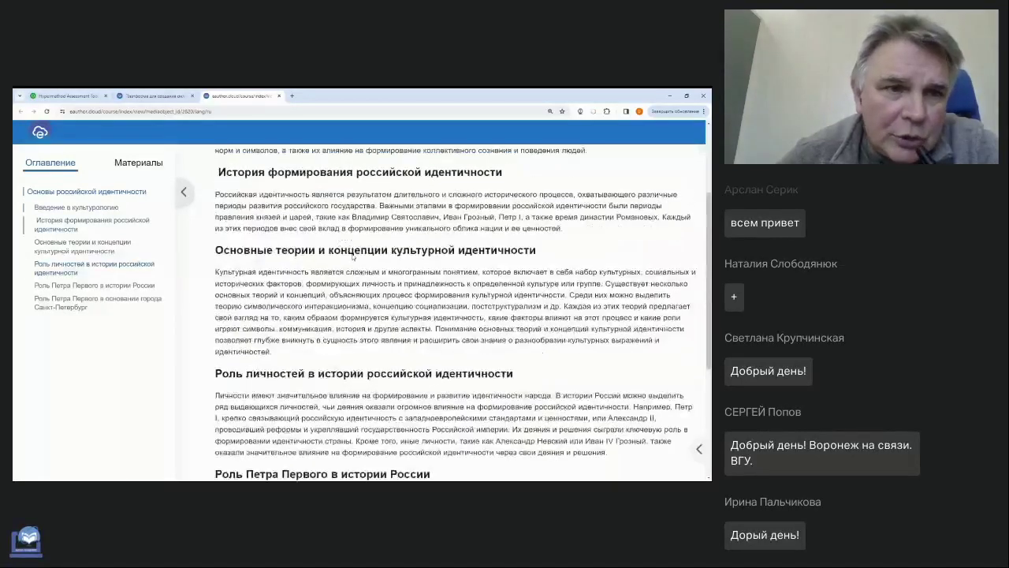
pyautogui.scroll(-1, 355, 315)
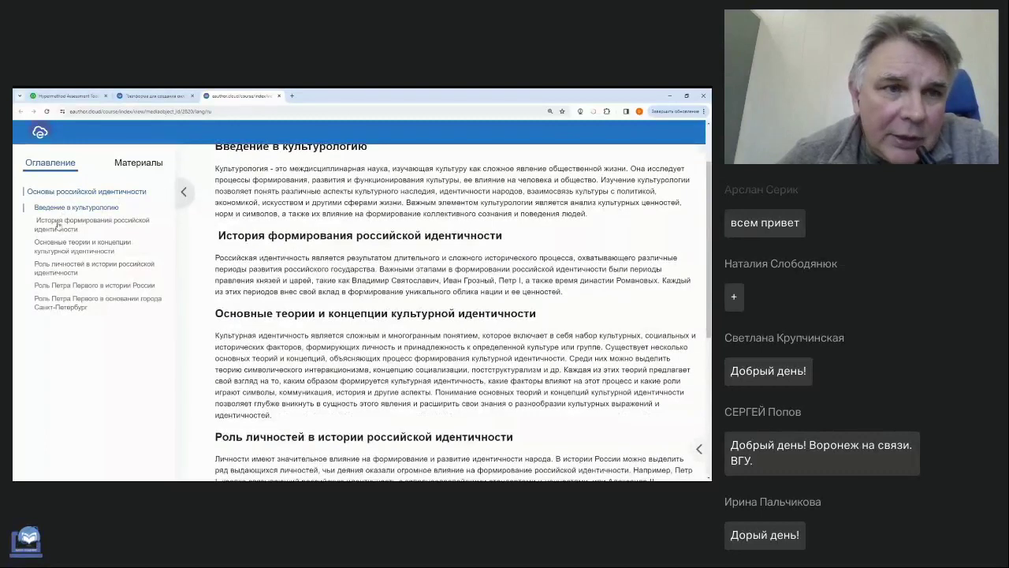
pyautogui.click(53, 265)
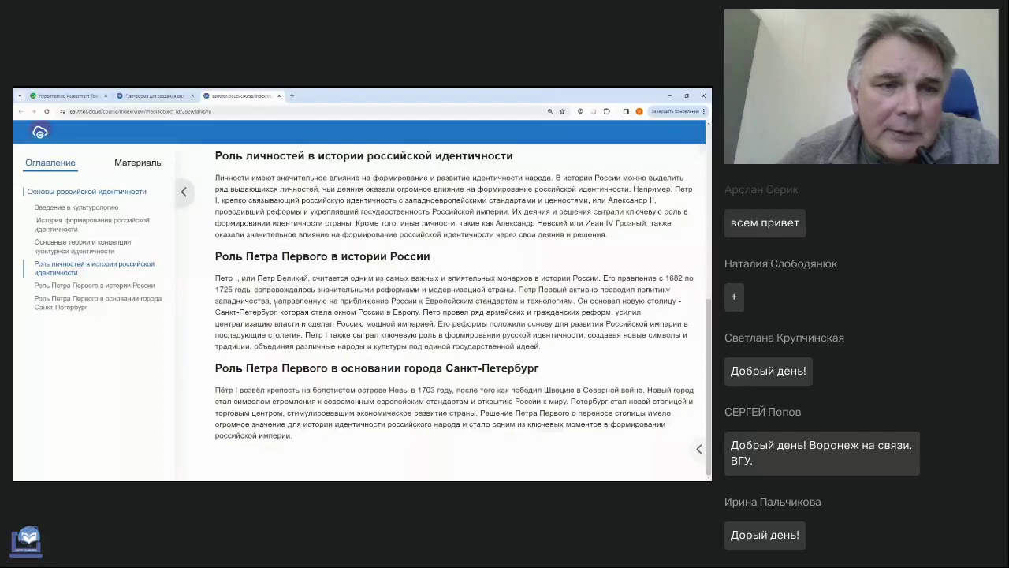
pyautogui.scroll(5, 67, 211)
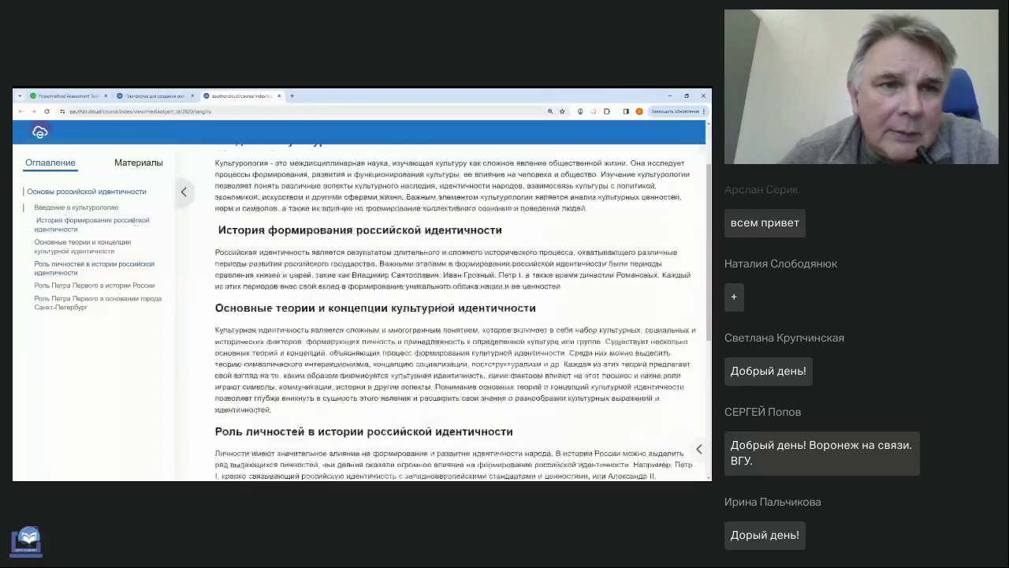
pyautogui.scroll(3, 138, 222)
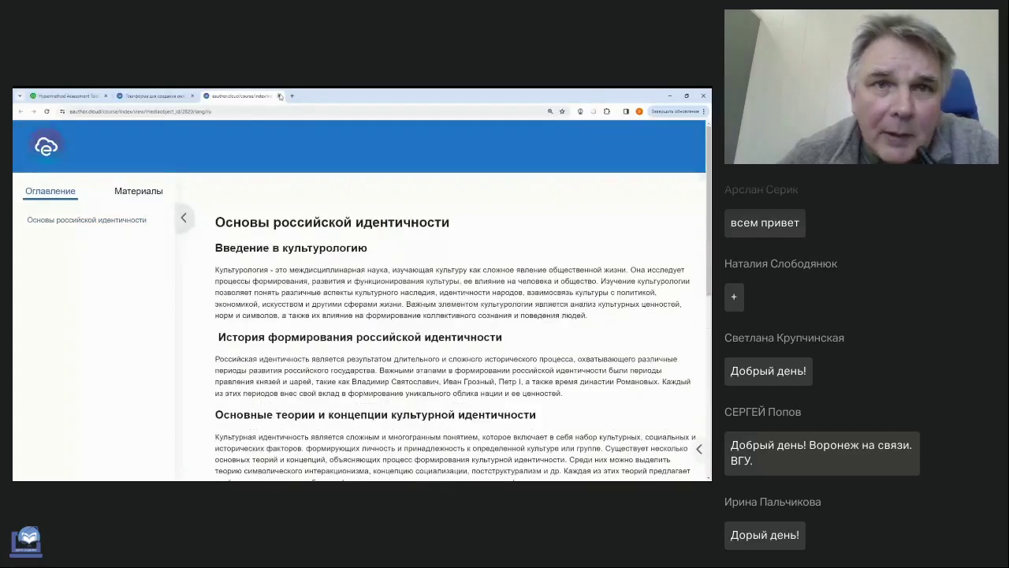
# Close the preview, open the "Основы российской идентичности" section for editing and add blank lines after the "Введение в культурологию" paragraph
pyautogui.click(279, 96)
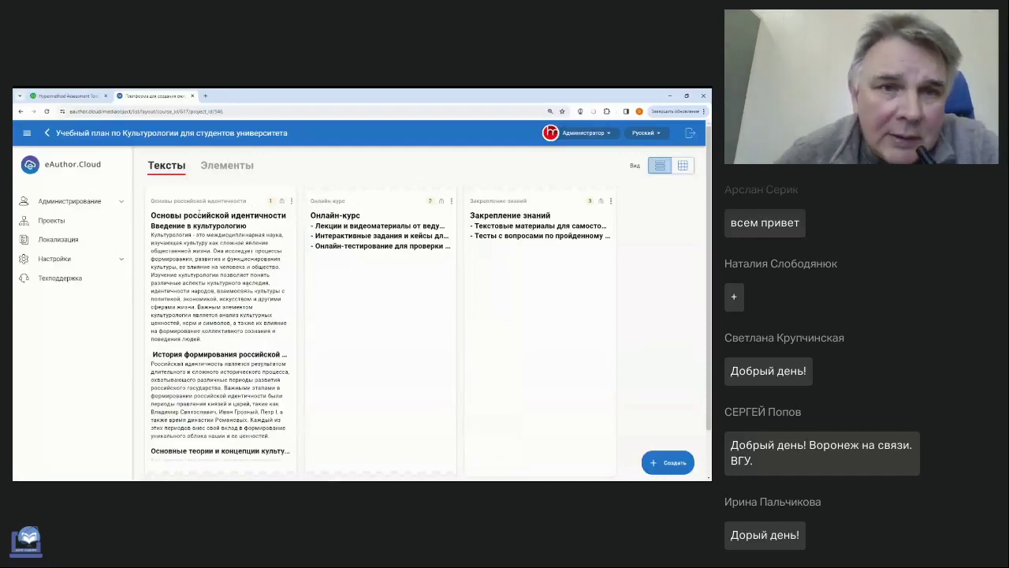
pyautogui.click(202, 203)
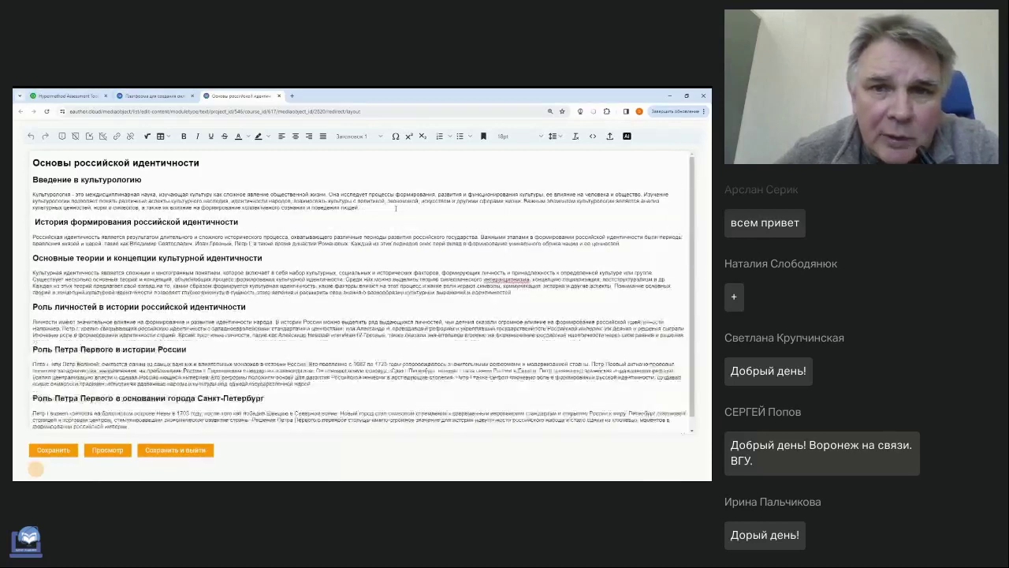
pyautogui.click(396, 208)
pyautogui.press('Return')
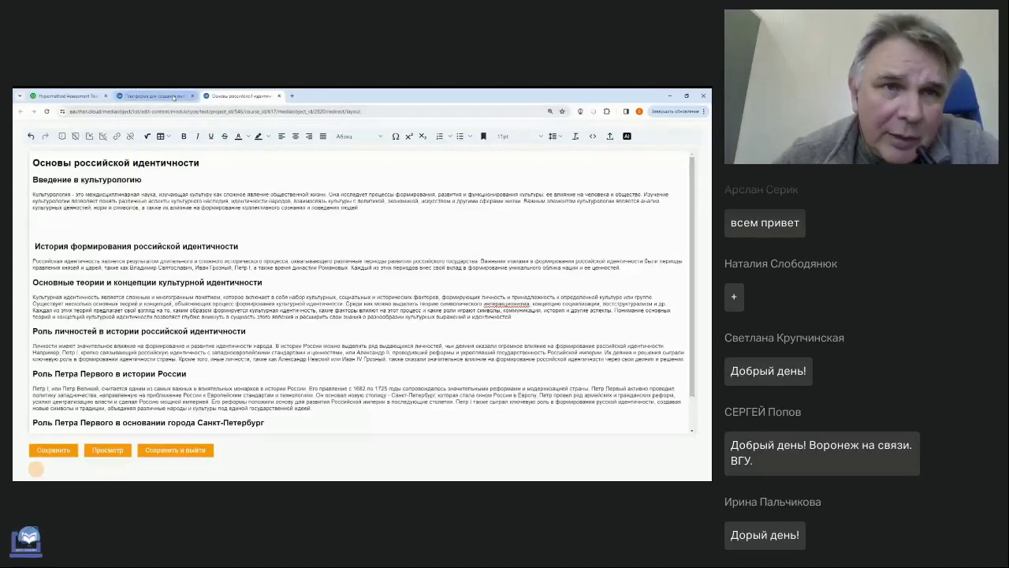
# Return to the course overview and begin creating a new element of type "Видео" in its elements list
pyautogui.click(173, 95)
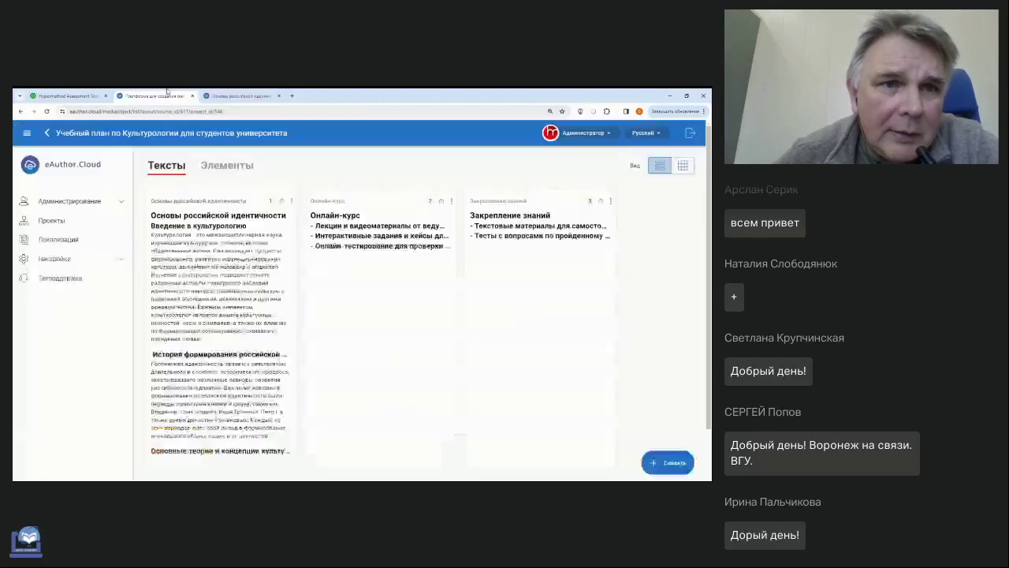
pyautogui.click(249, 168)
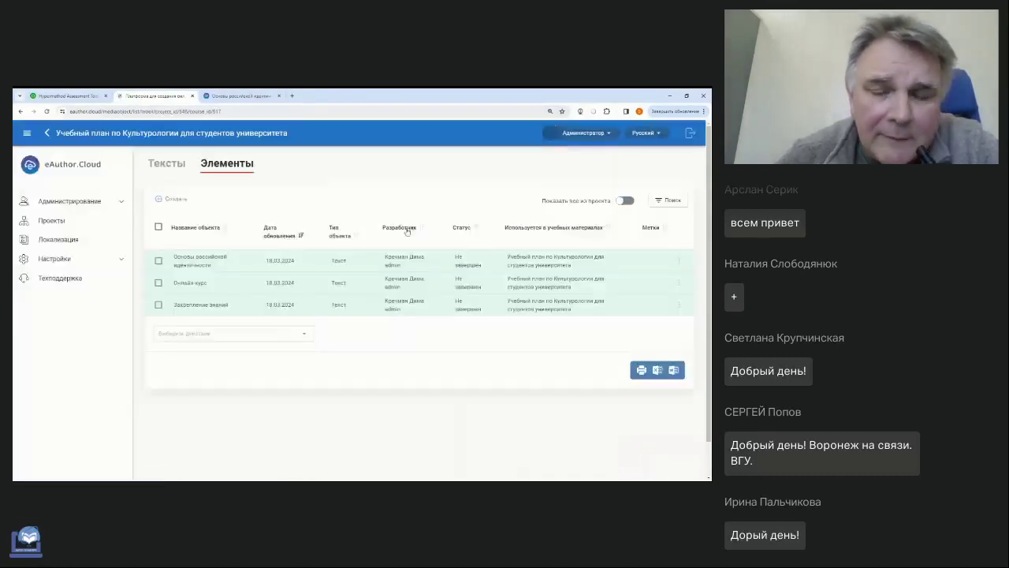
pyautogui.click(171, 199)
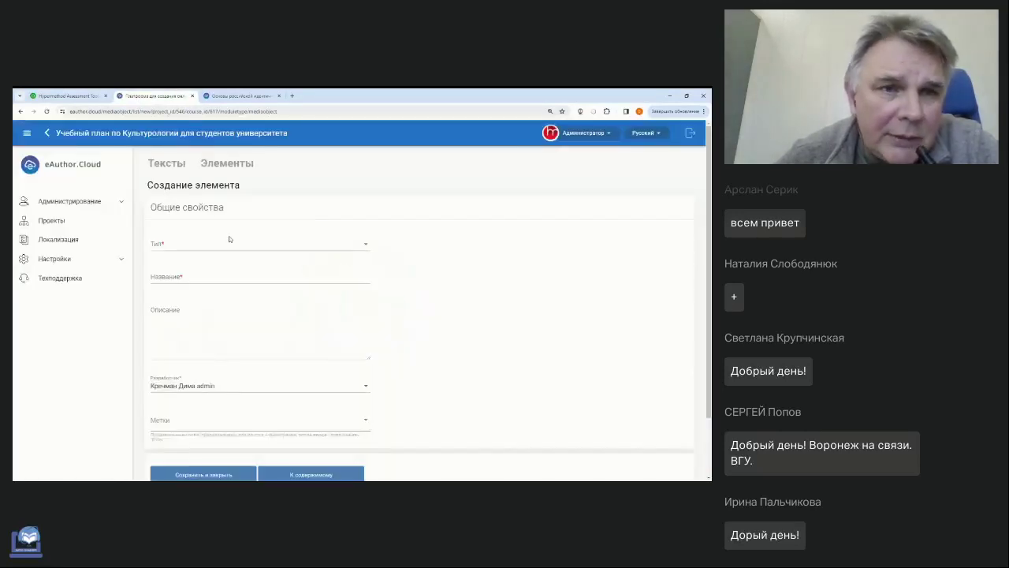
pyautogui.click(230, 240)
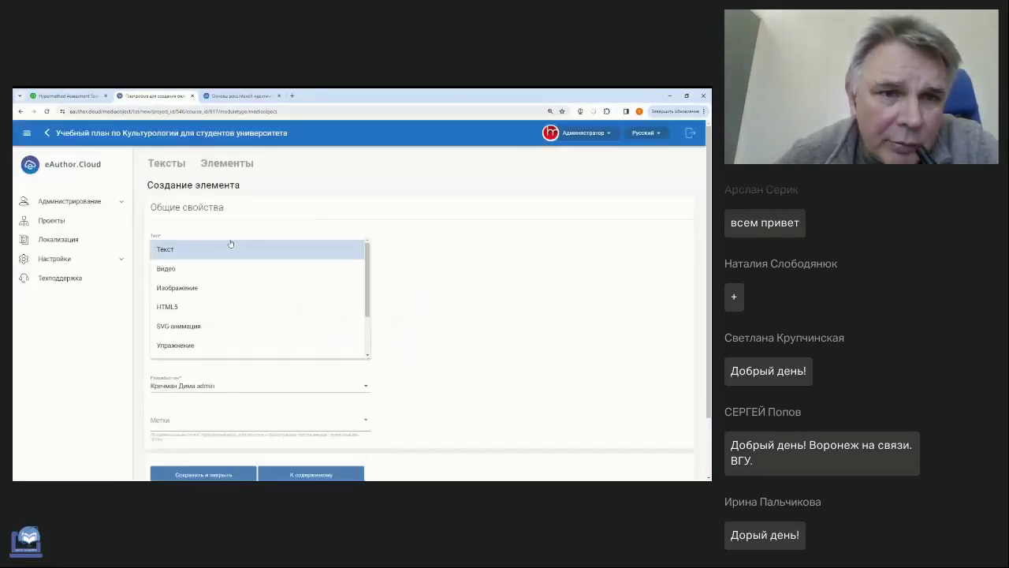
pyautogui.click(195, 268)
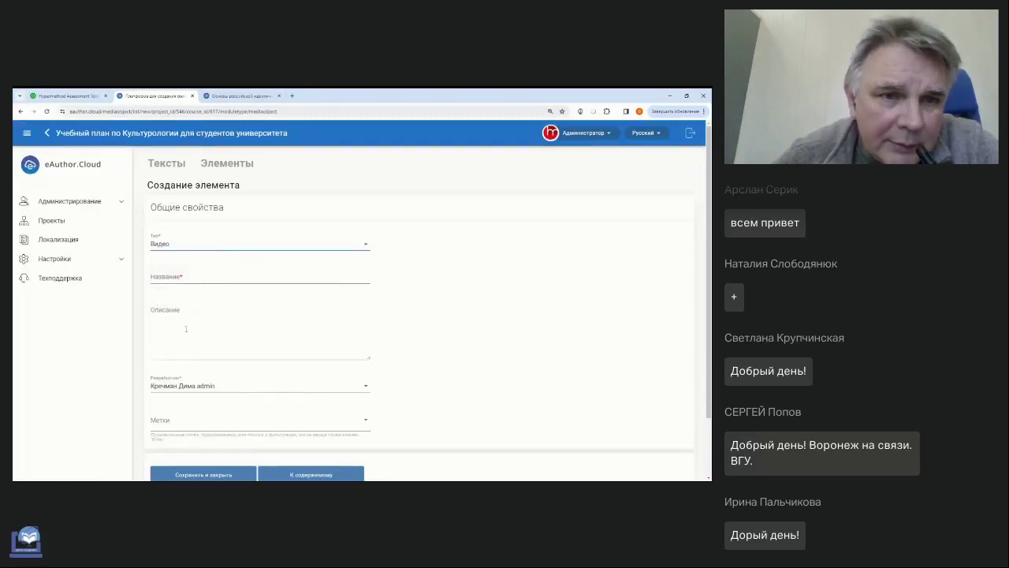
# Name the new video element "видео" and proceed to its content settings
pyautogui.scroll(-2, 186, 328)
pyautogui.scroll(2, 180, 263)
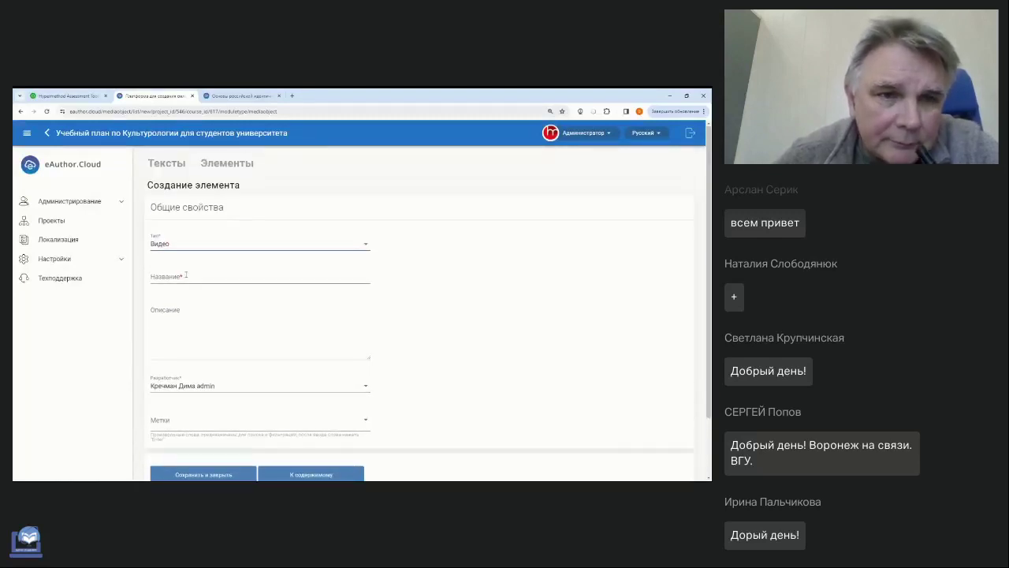
pyautogui.click(186, 275)
pyautogui.write('видео')
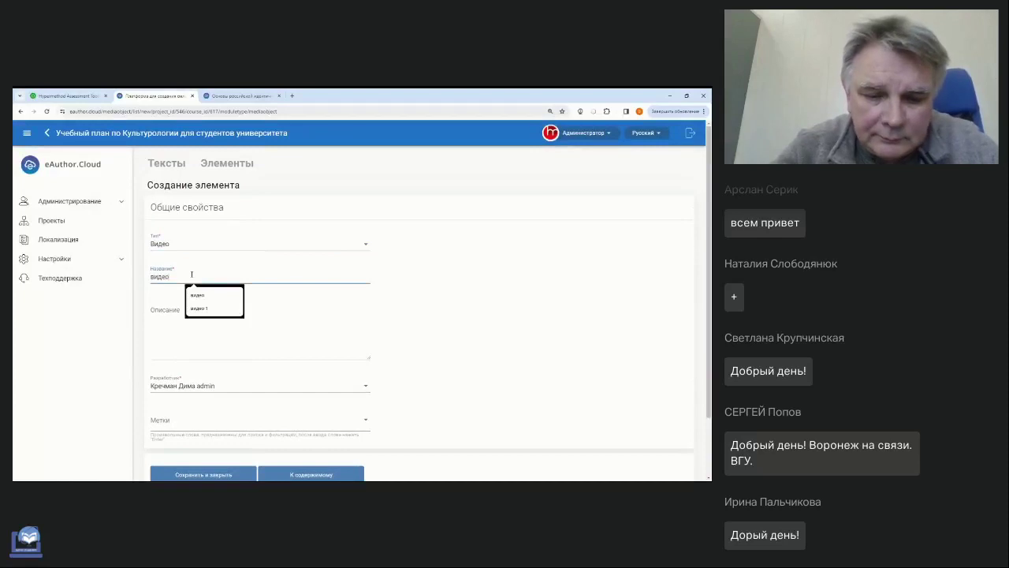
pyautogui.click(484, 336)
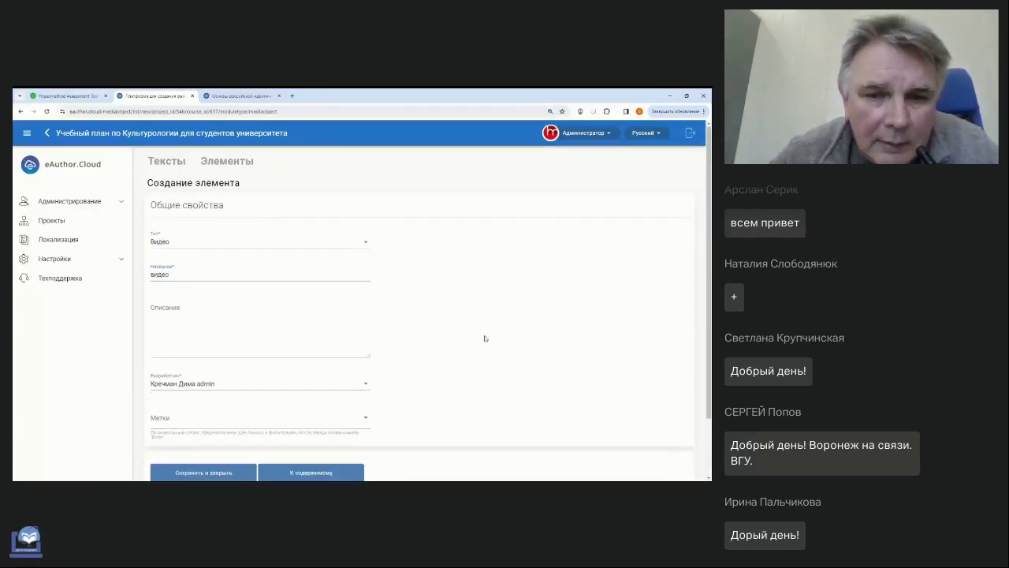
pyautogui.scroll(-1, 327, 377)
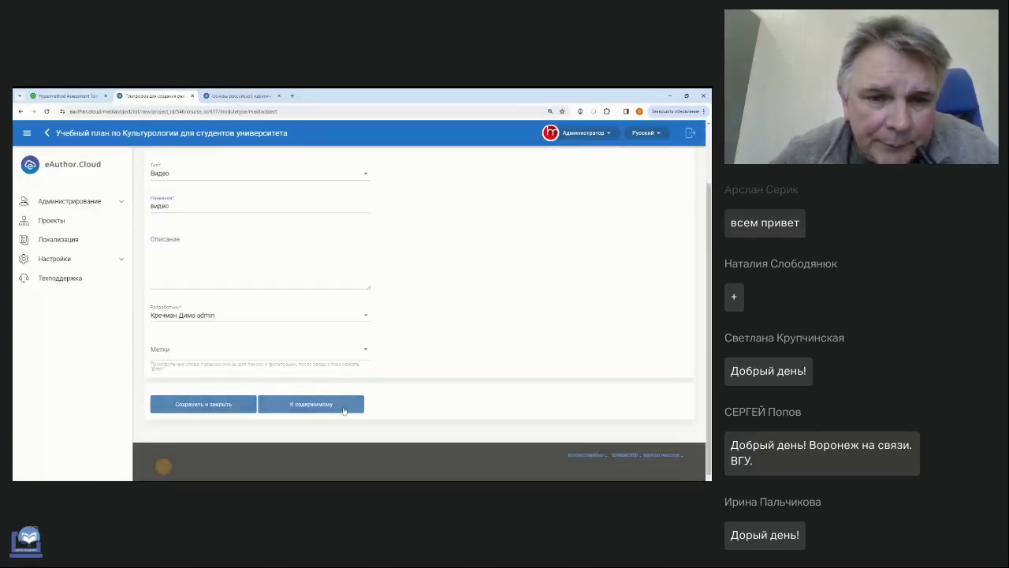
pyautogui.click(345, 406)
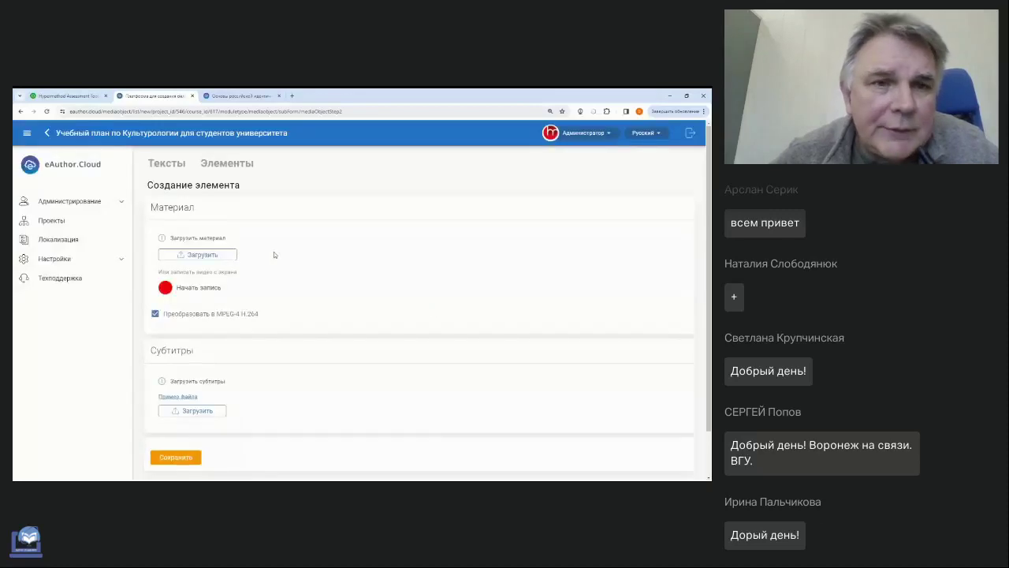
# Upload the h2 video from the video2020 folder in Видео as the element's material and save the element
pyautogui.click(233, 254)
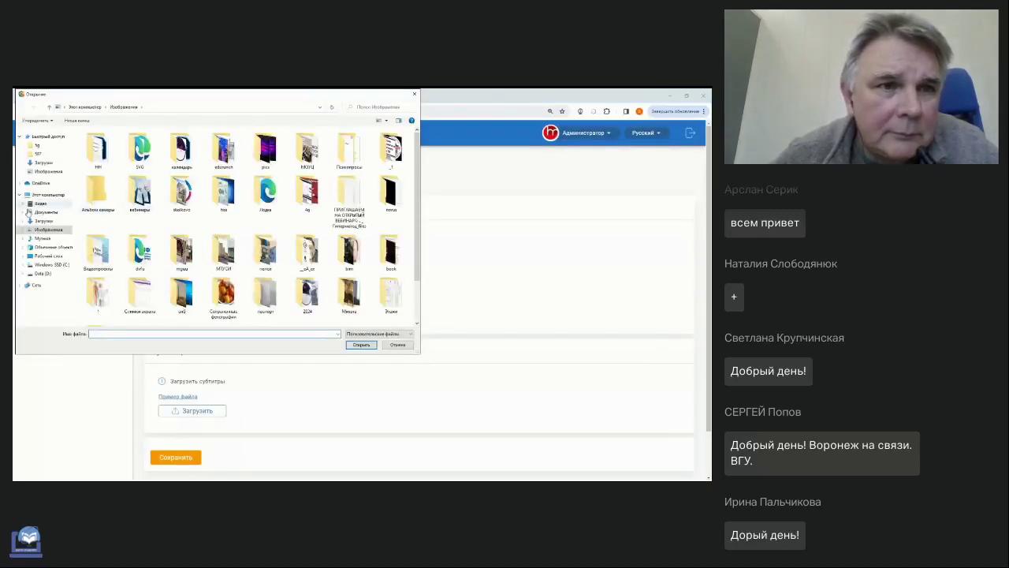
pyautogui.click(40, 204)
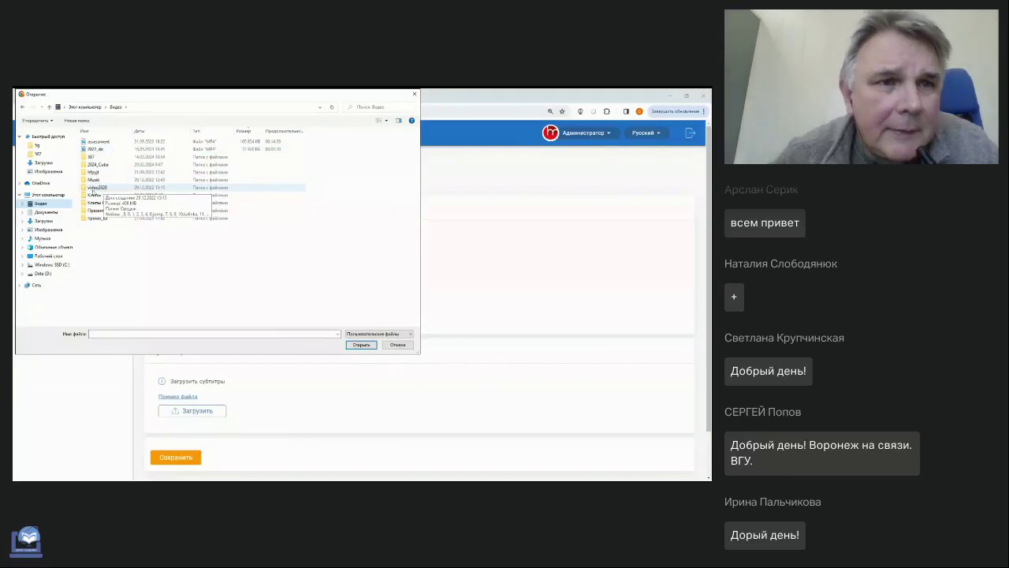
pyautogui.doubleClick(95, 187)
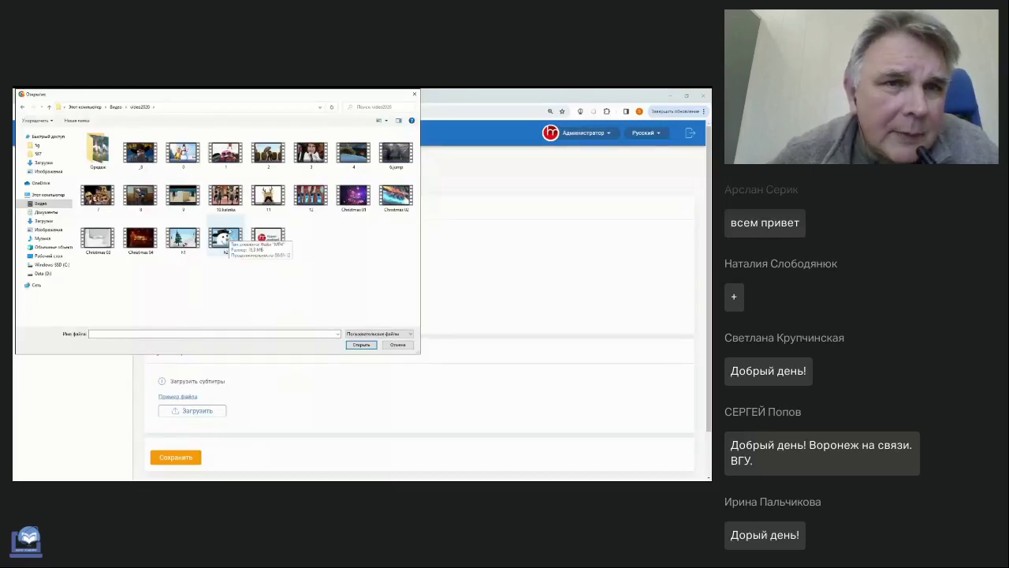
pyautogui.click(225, 236)
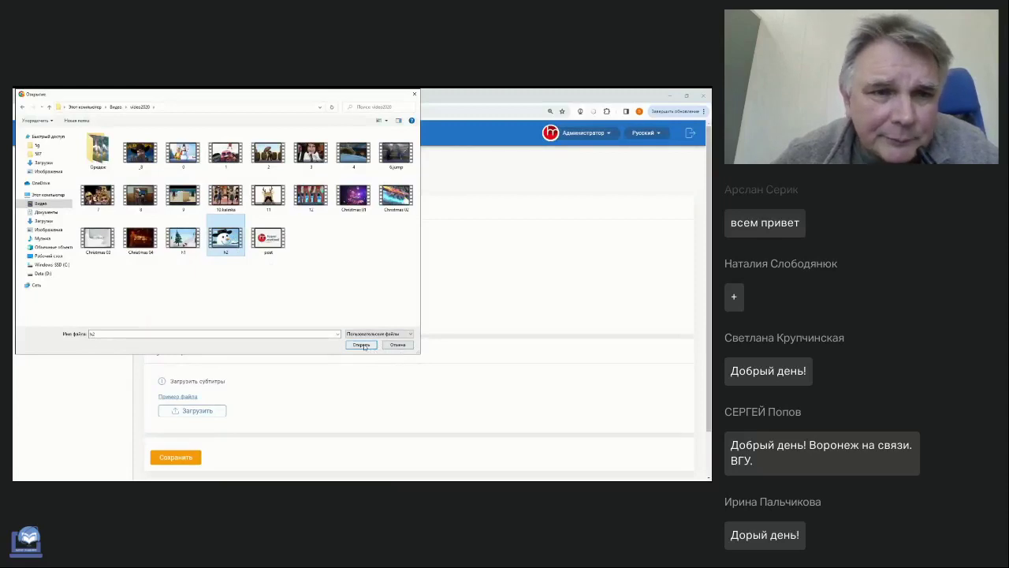
pyautogui.click(361, 345)
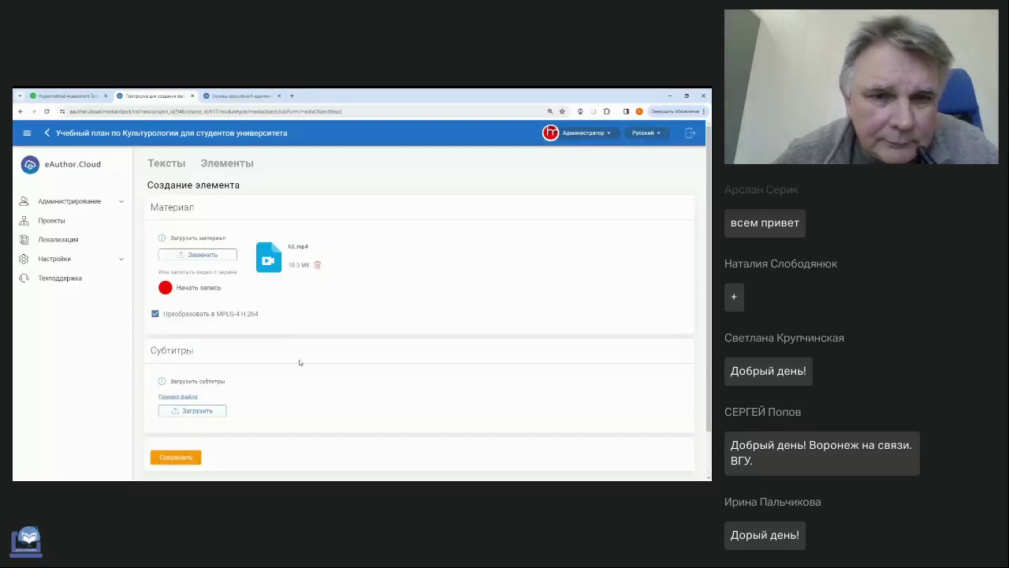
pyautogui.click(170, 459)
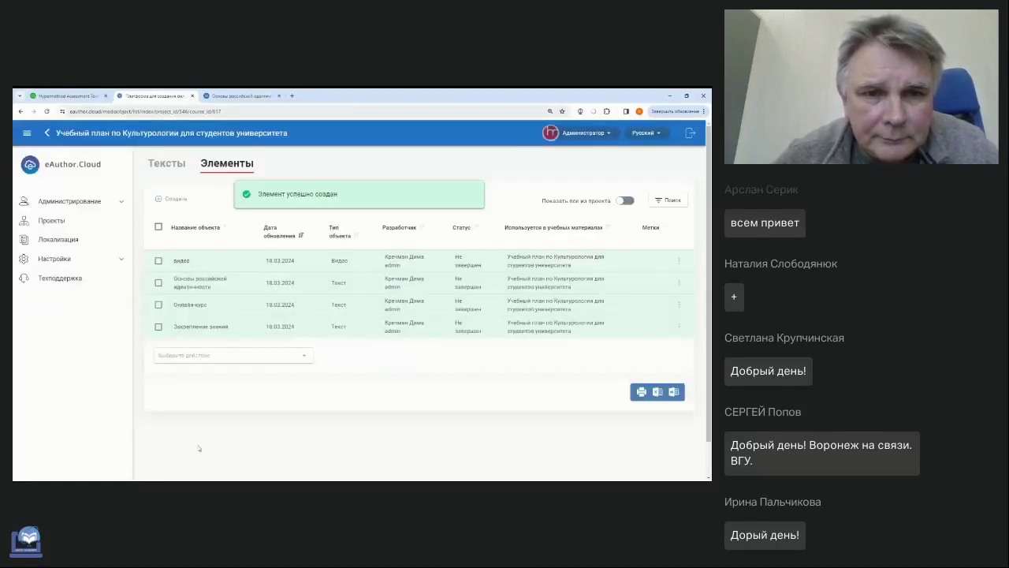
pyautogui.click(679, 260)
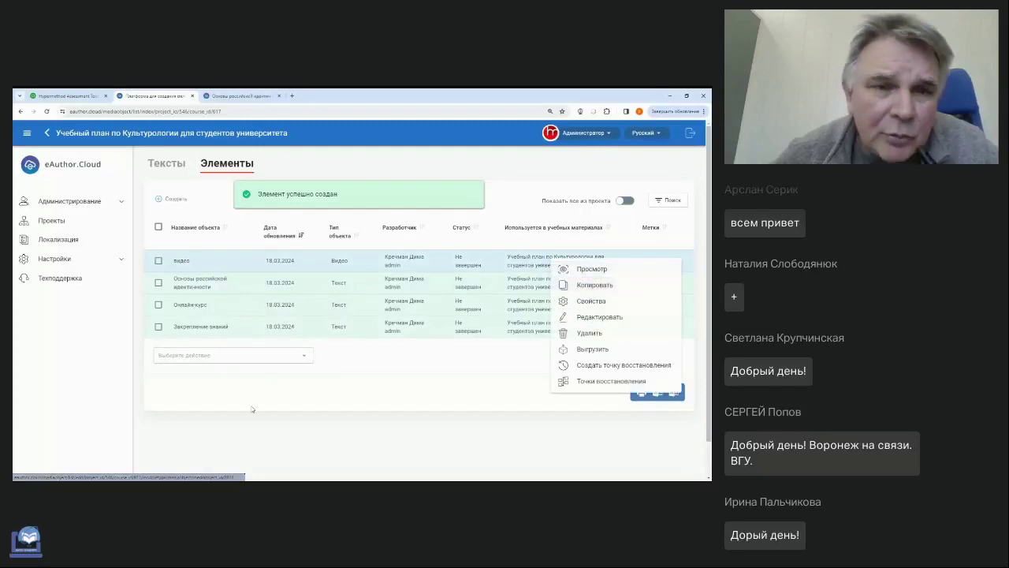
pyautogui.click(284, 401)
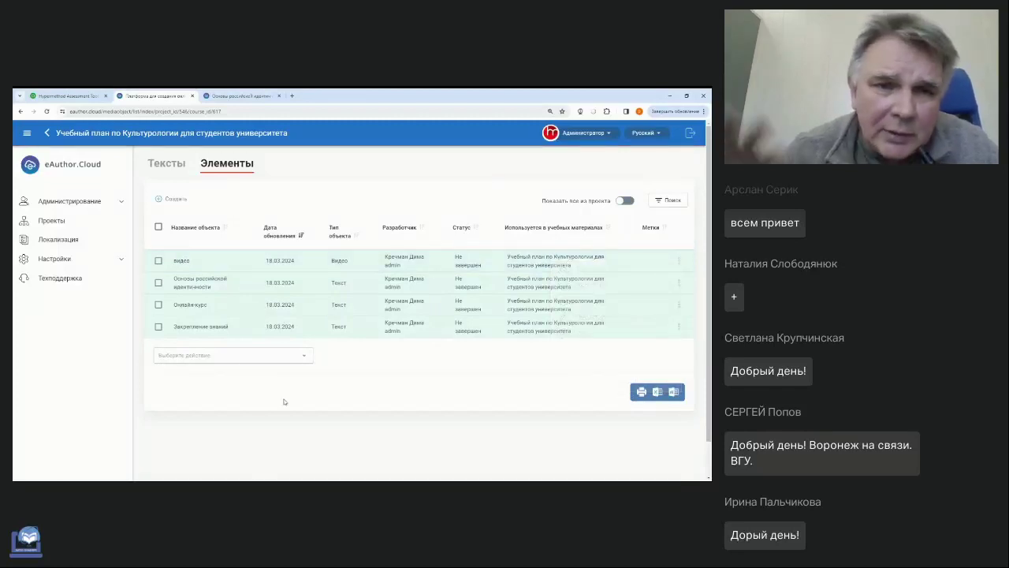
# Reopen the "Основы российской идентичности" text for editing and add a line reading "видео" below the "Введение в культурологию" paragraph
pyautogui.click(166, 163)
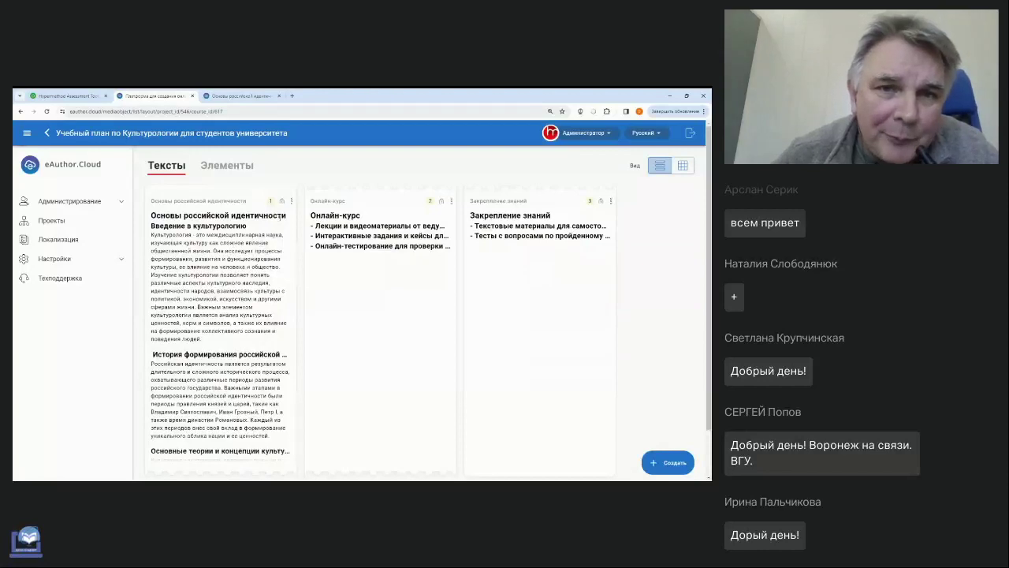
pyautogui.click(226, 207)
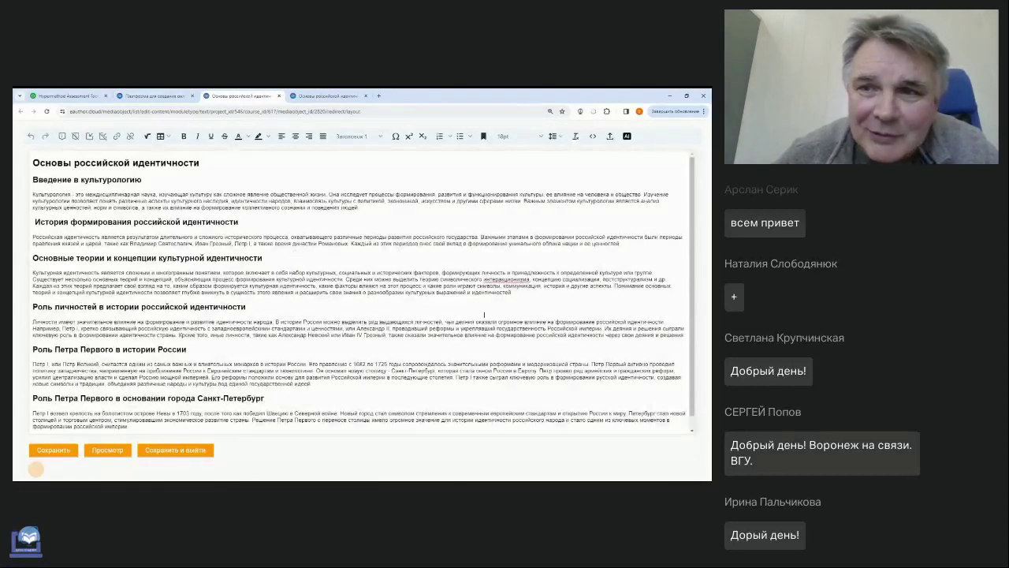
pyautogui.scroll(-1, 261, 371)
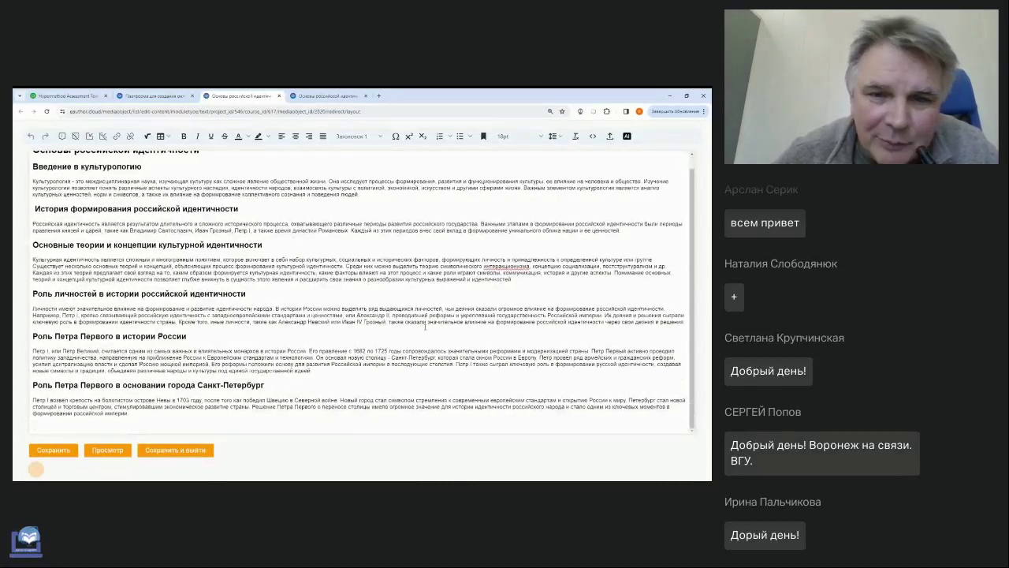
pyautogui.scroll(1, 424, 327)
pyautogui.click(373, 207)
pyautogui.press('Return')
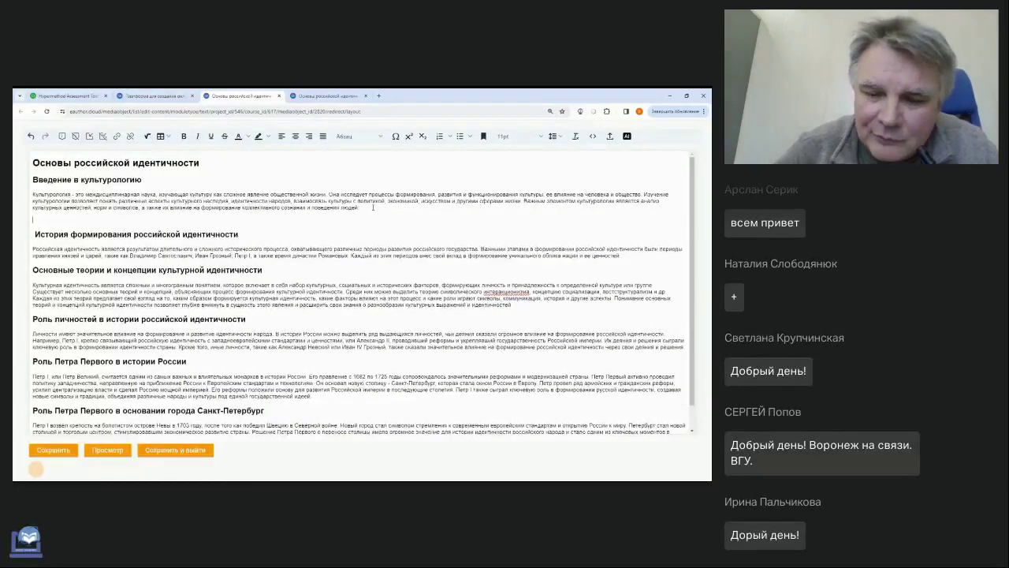
pyautogui.press('Return')
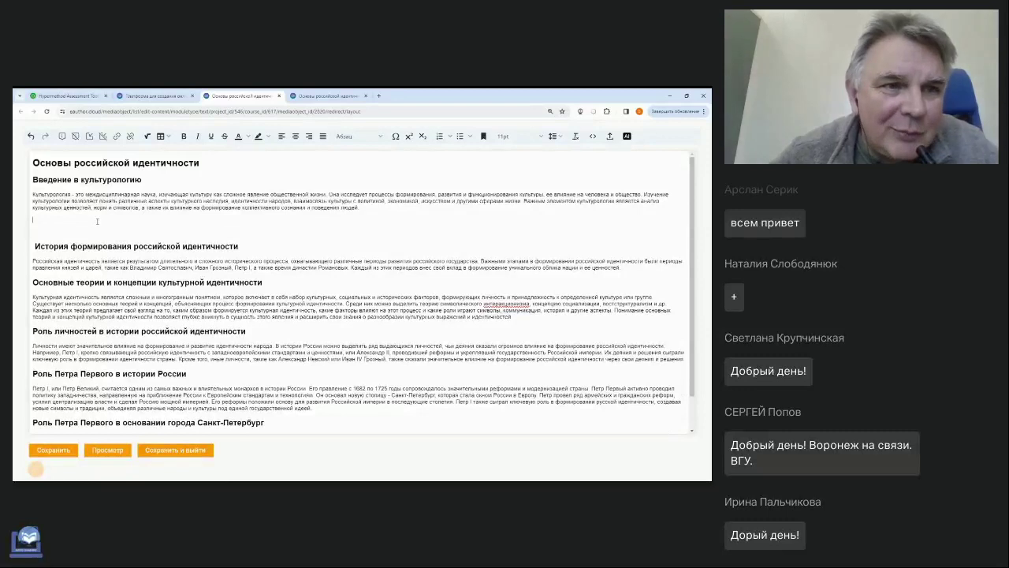
pyautogui.write('В')
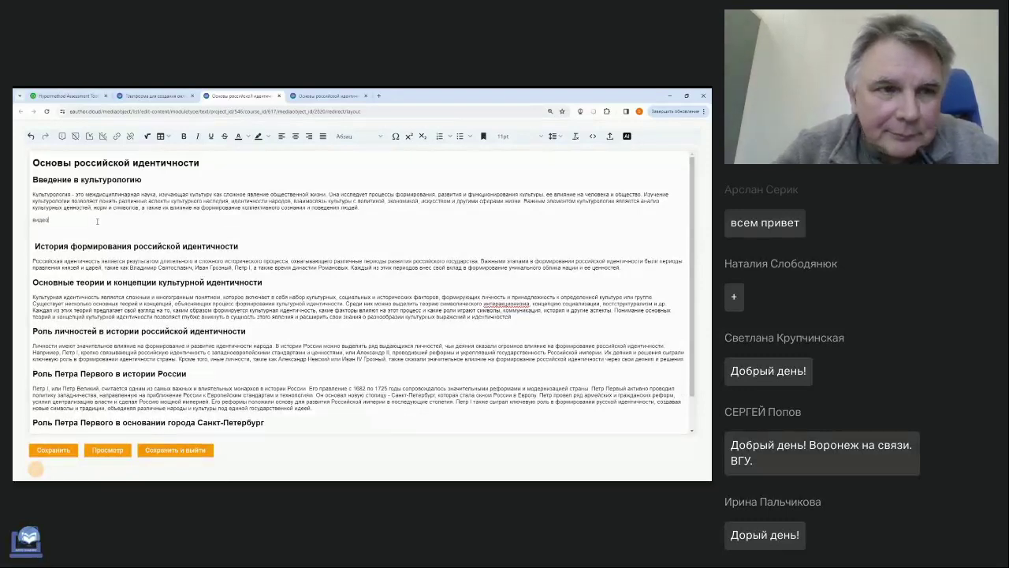
# Select the added word "видео" and choose the module "видео (Видео)" as the target of its module link
pyautogui.moveTo(98, 224); pyautogui.dragTo(22, 225)
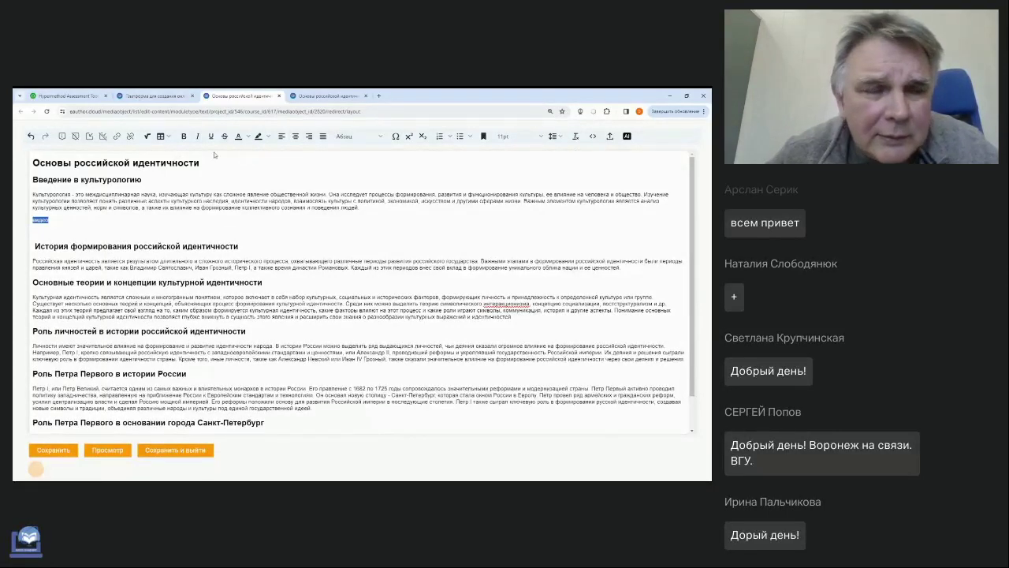
pyautogui.click(117, 136)
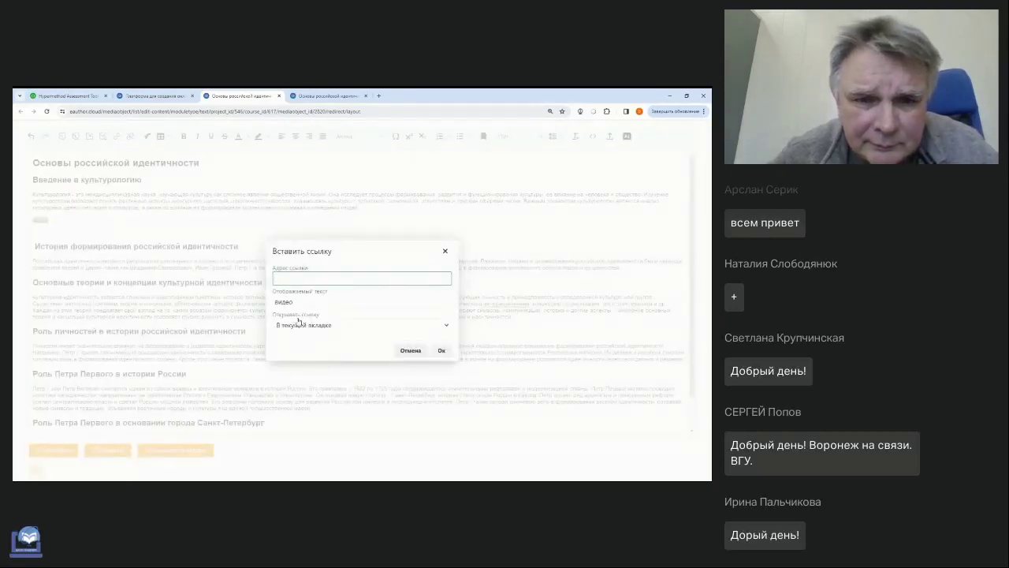
pyautogui.click(445, 251)
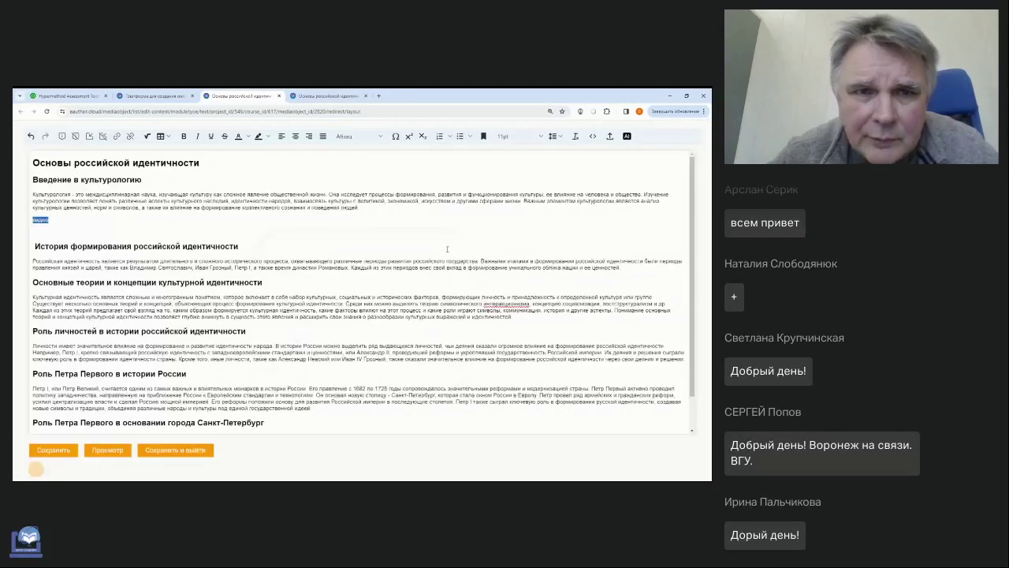
pyautogui.click(90, 137)
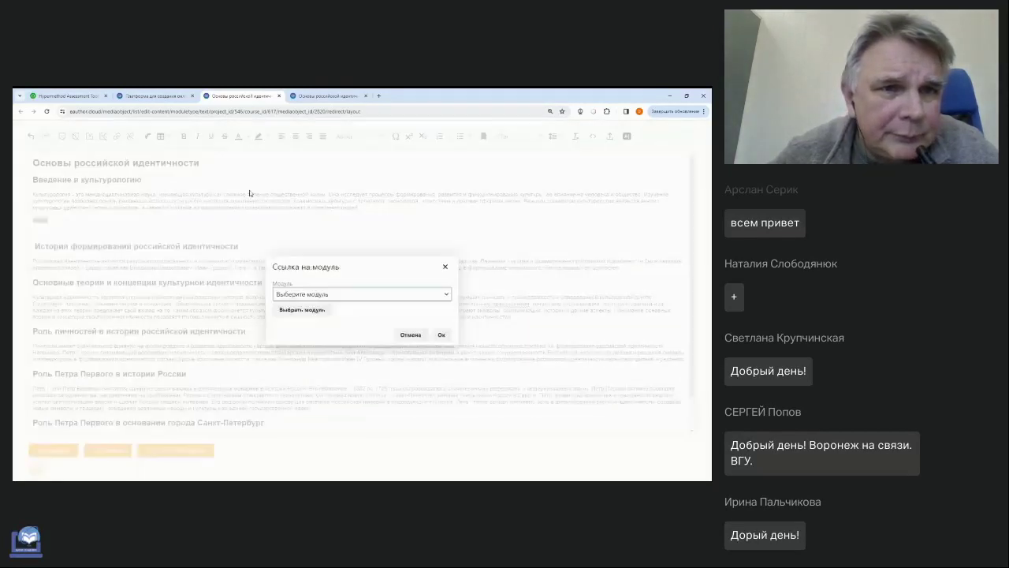
pyautogui.click(334, 294)
pyautogui.click(313, 323)
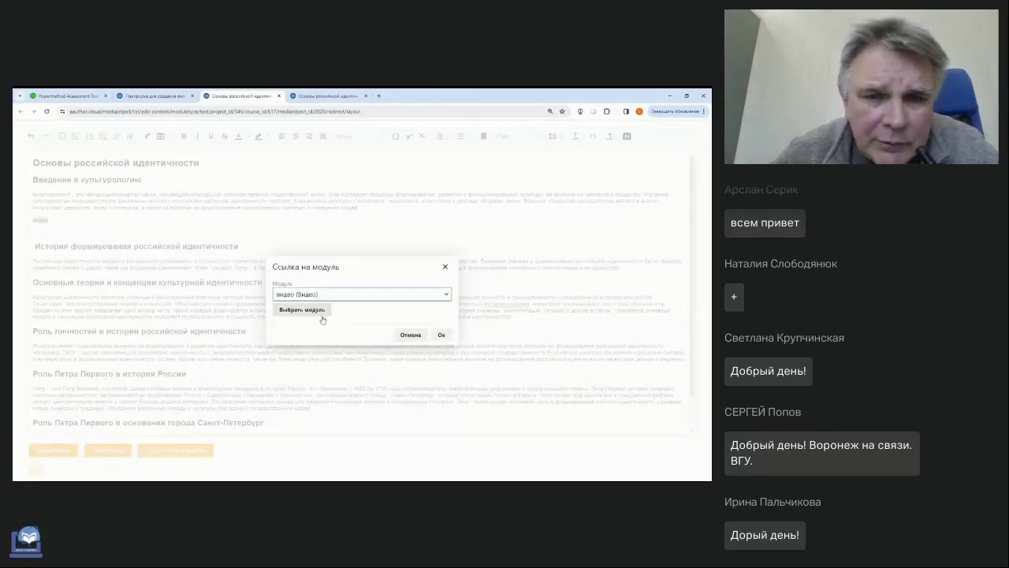
pyautogui.click(316, 313)
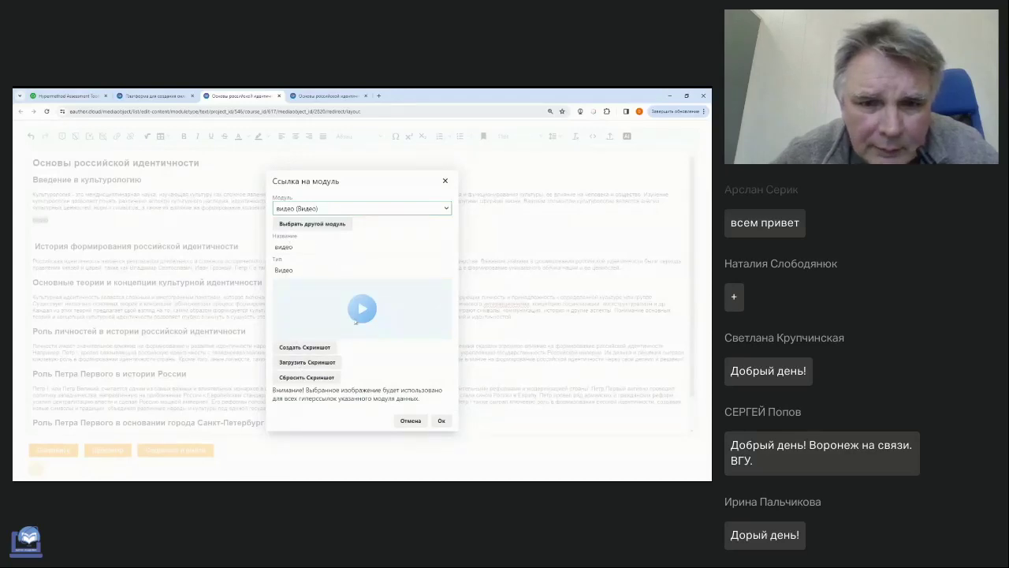
# Create a screenshot of the video at 0:09 as the link's image and confirm the module link
pyautogui.click(311, 348)
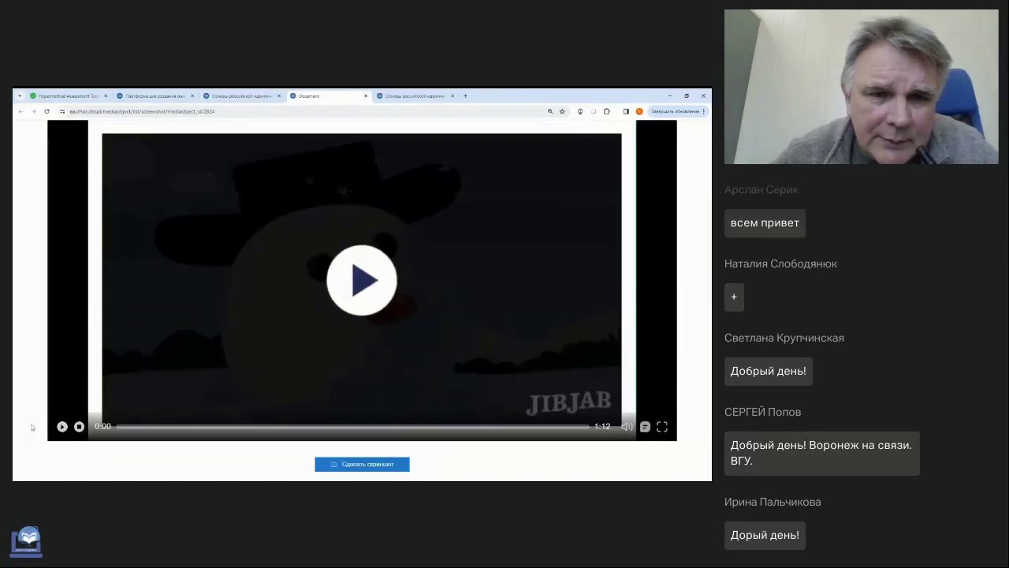
pyautogui.click(177, 427)
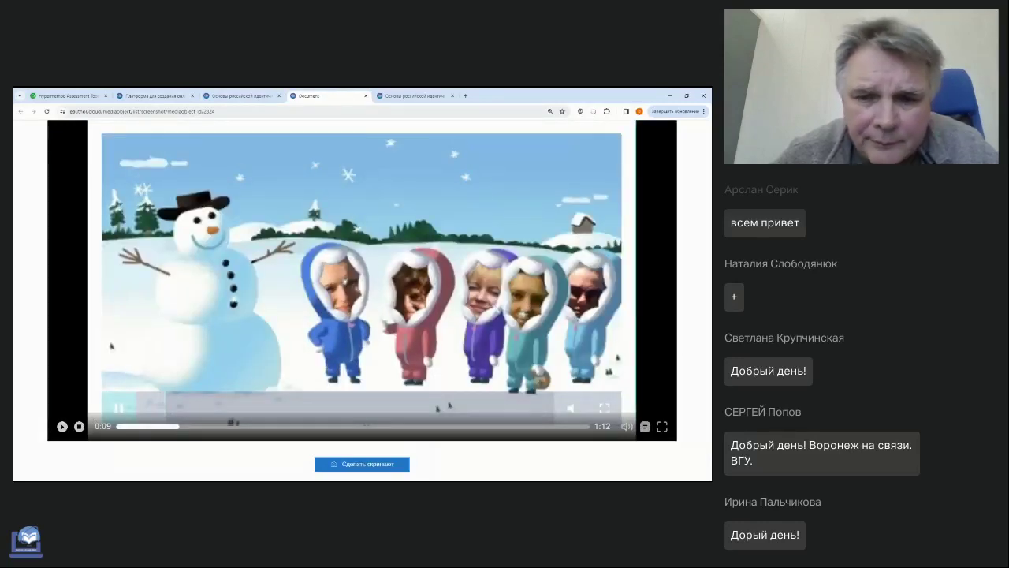
pyautogui.hotkey('ctrl', 'w')
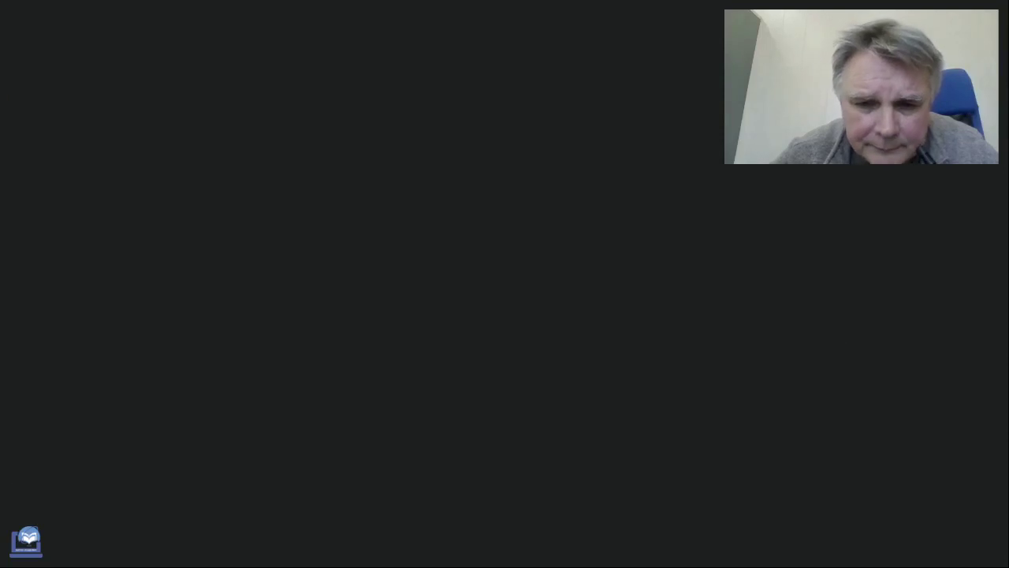
pyautogui.click(441, 419)
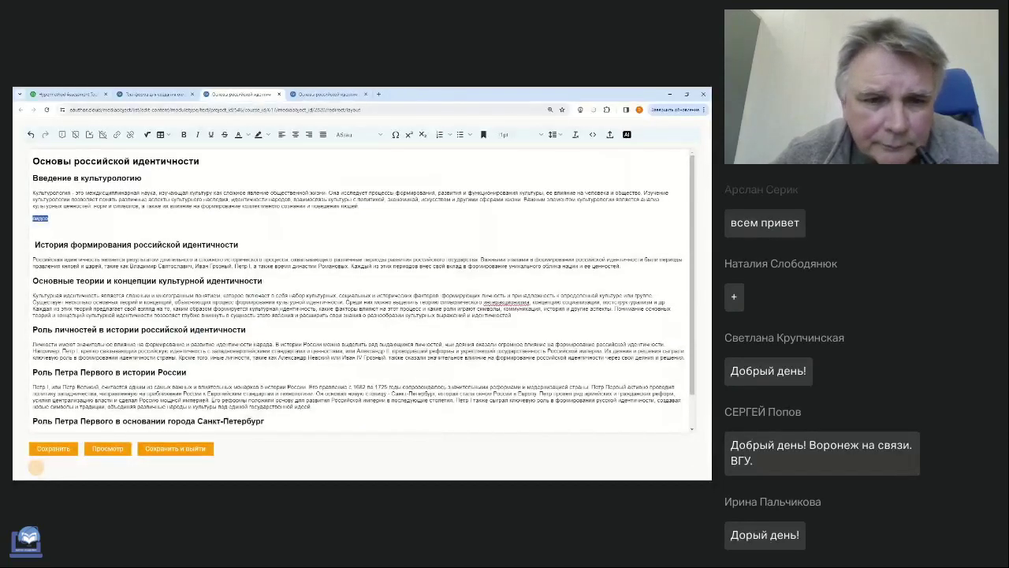
# Select the word "видео" again and link it to the module "видео (Видео)" with its screenshot image
pyautogui.click(76, 225)
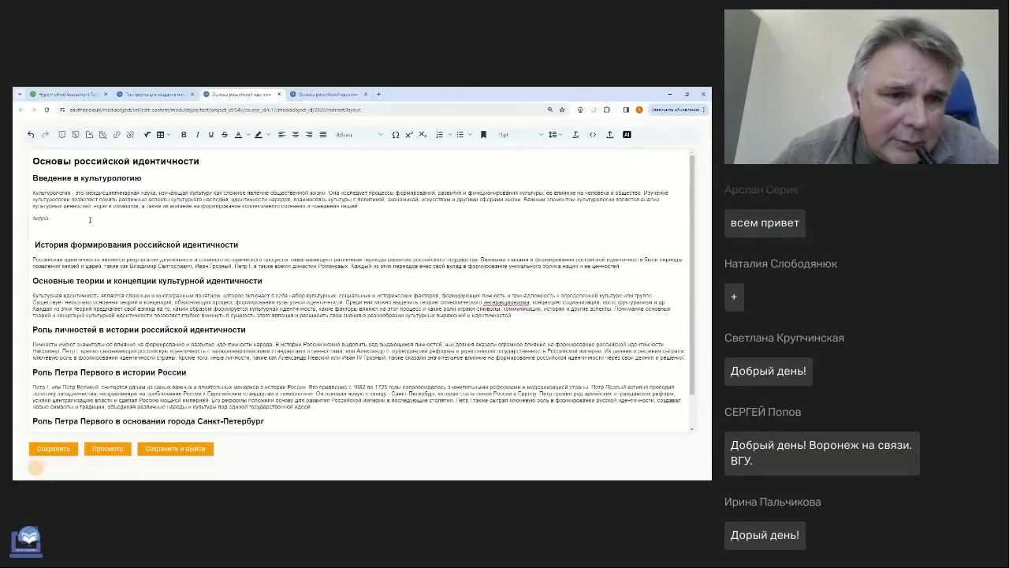
pyautogui.scroll(-1, 89, 220)
pyautogui.scroll(1, 138, 275)
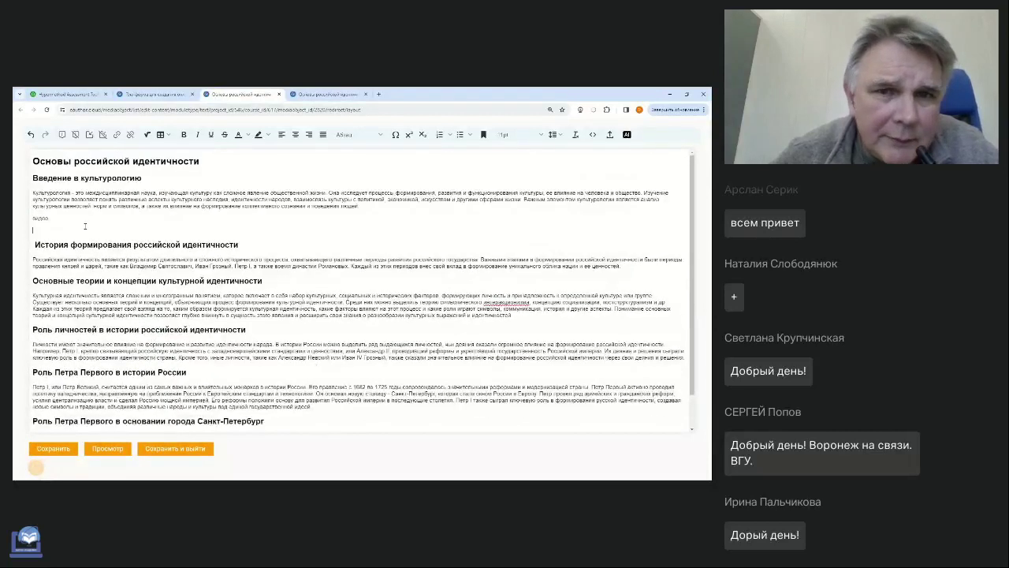
pyautogui.moveTo(85, 226); pyautogui.dragTo(21, 221)
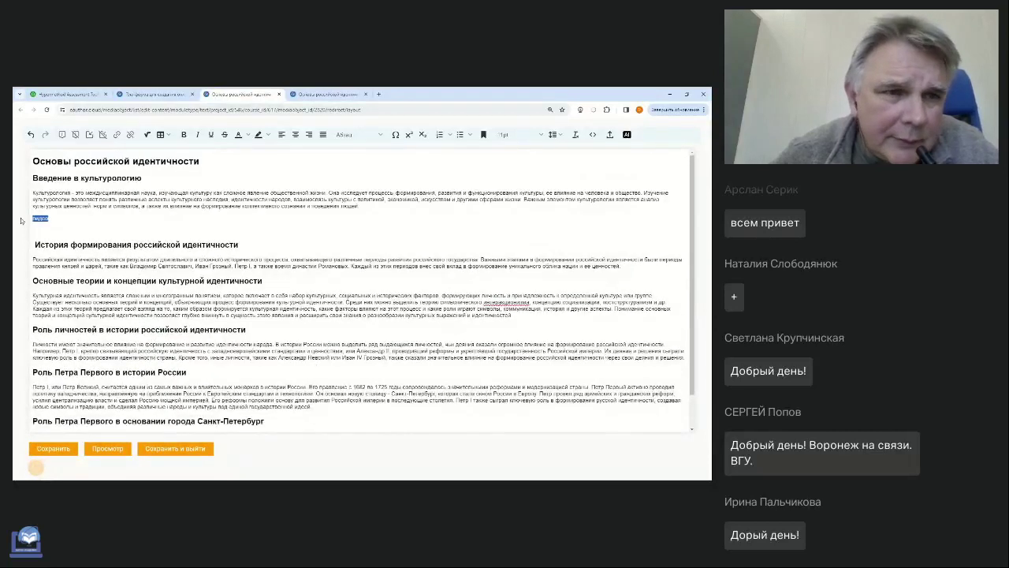
pyautogui.click(89, 134)
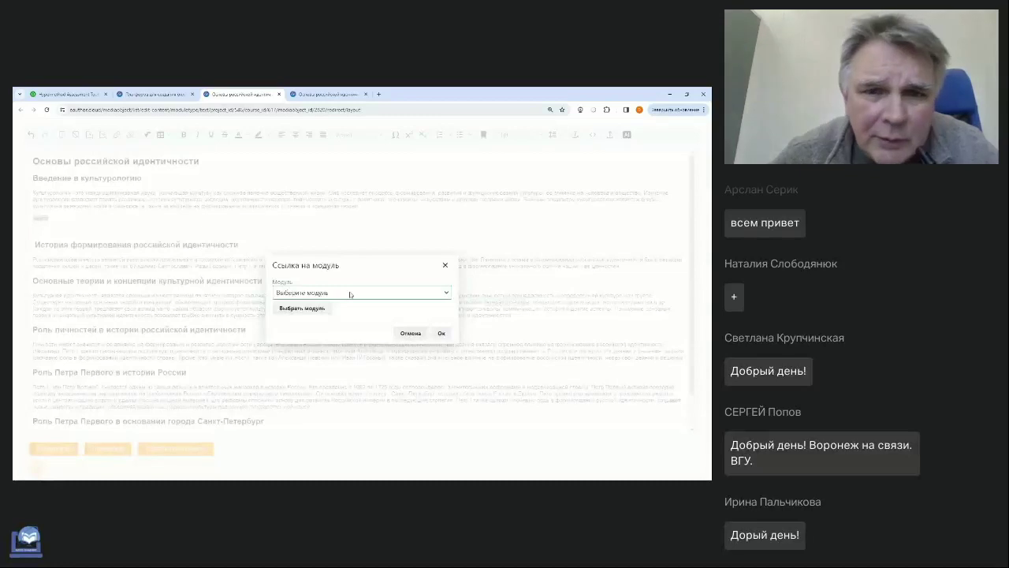
pyautogui.click(350, 294)
pyautogui.click(306, 316)
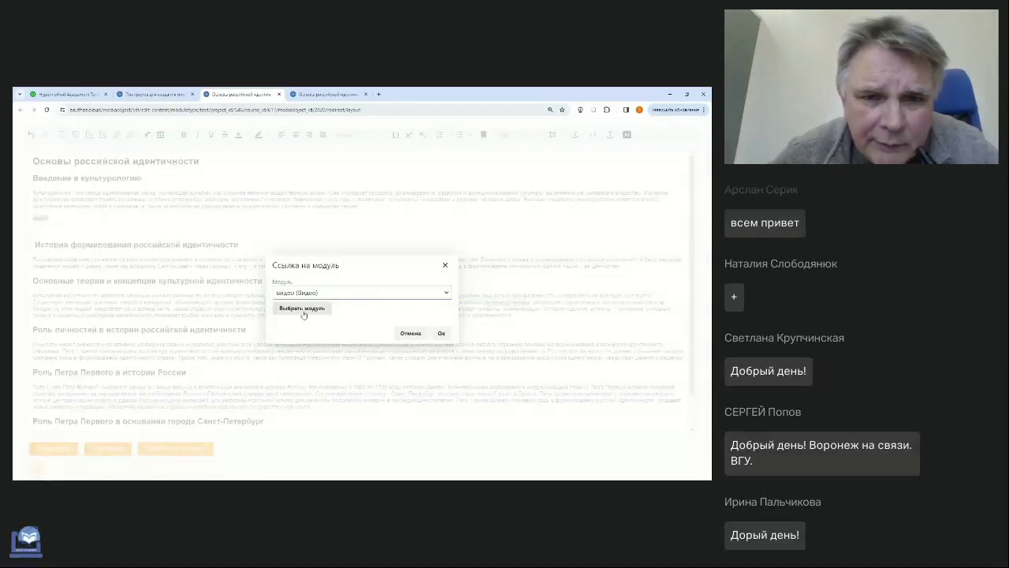
pyautogui.click(315, 312)
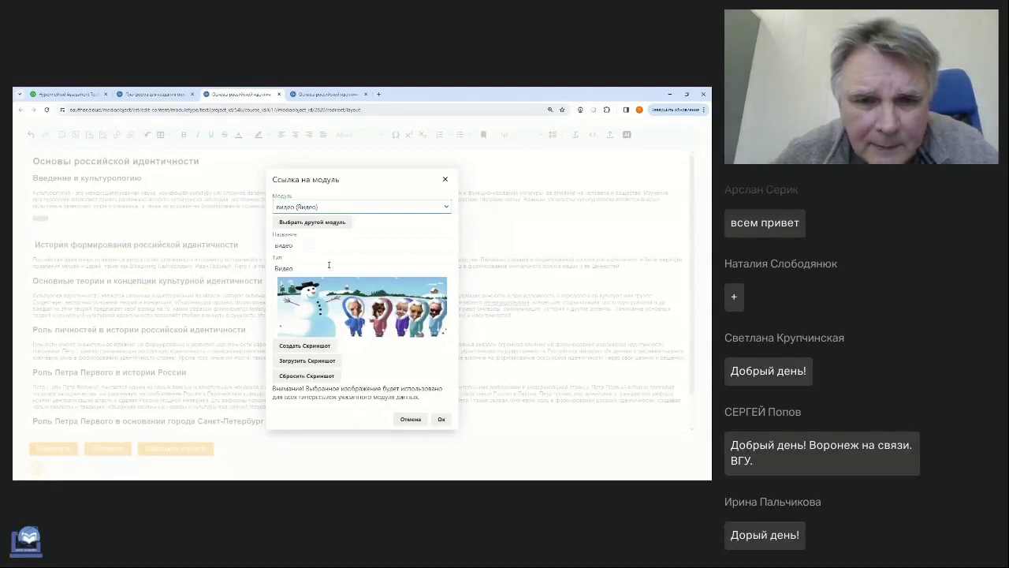
pyautogui.click(300, 271)
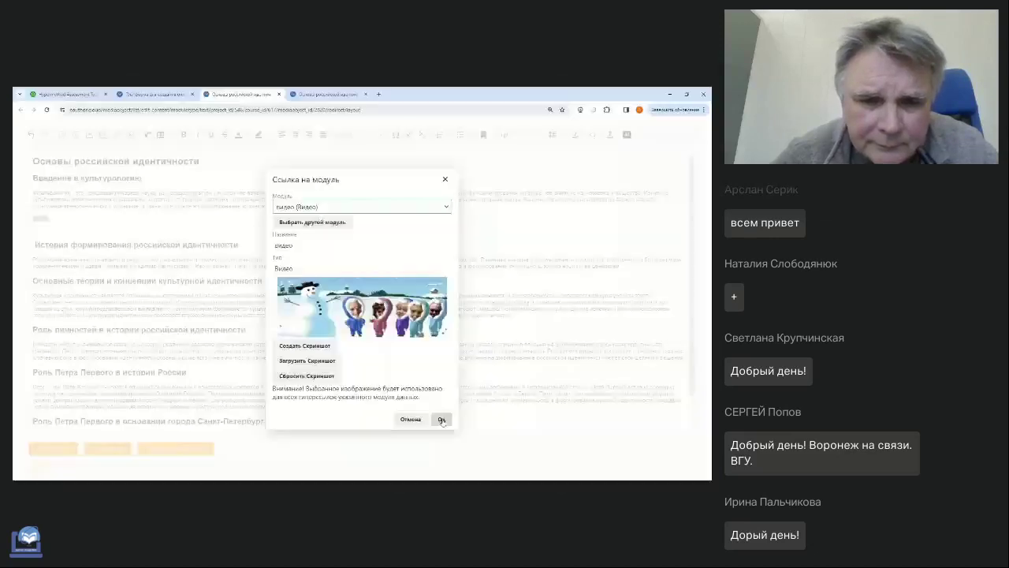
pyautogui.click(442, 420)
# Preview the "Основы российской идентичности" section to check the added video link, and close the preview and the text editor
pyautogui.scroll(-1, 370, 366)
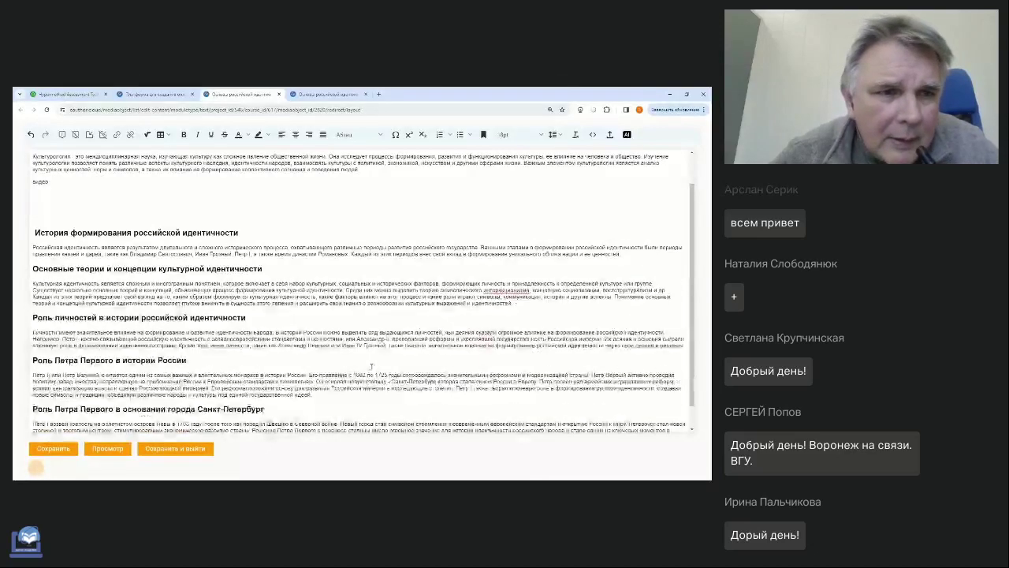
pyautogui.scroll(1, 371, 366)
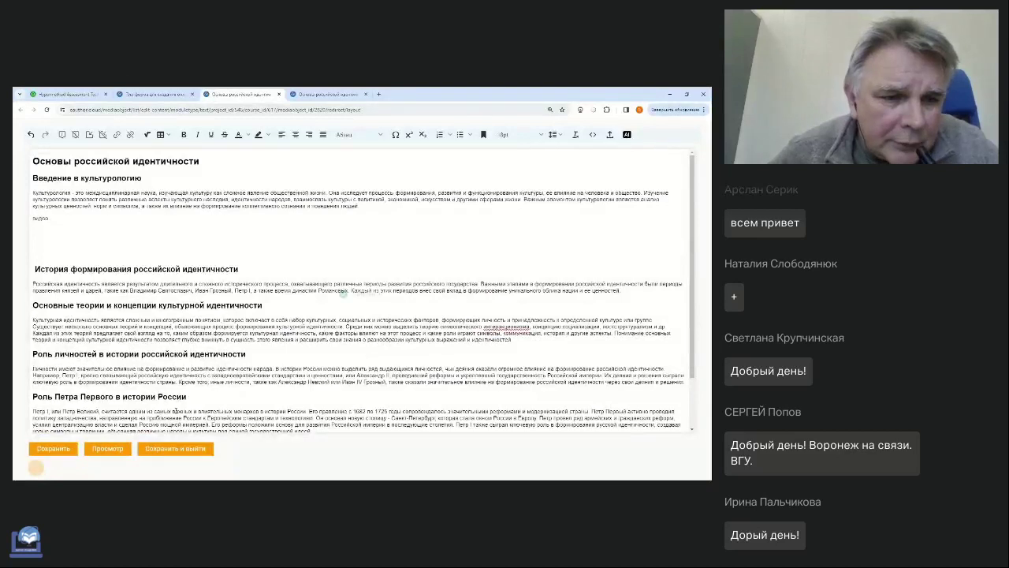
pyautogui.click(111, 449)
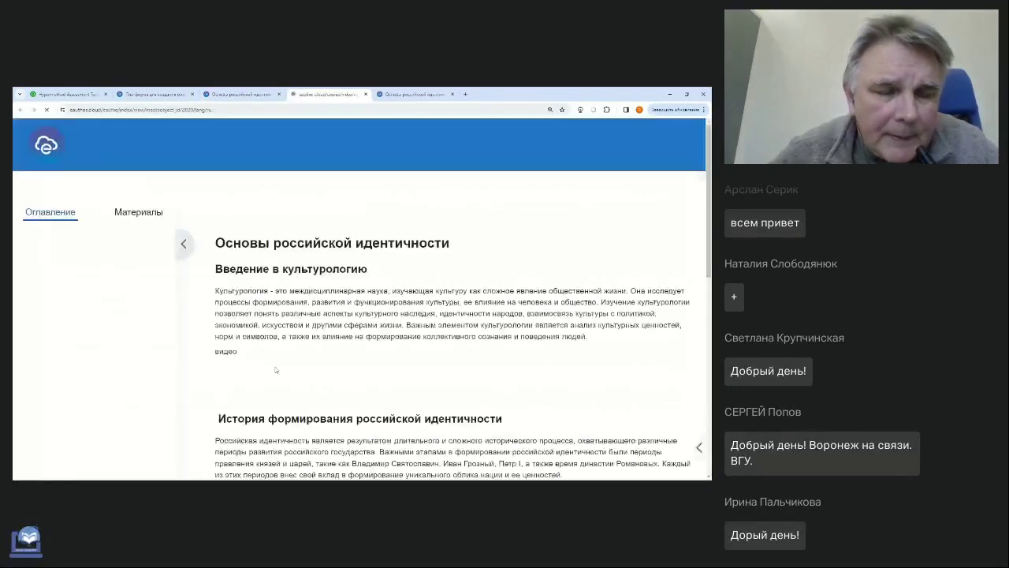
pyautogui.scroll(-7, 308, 344)
pyautogui.scroll(5, 308, 345)
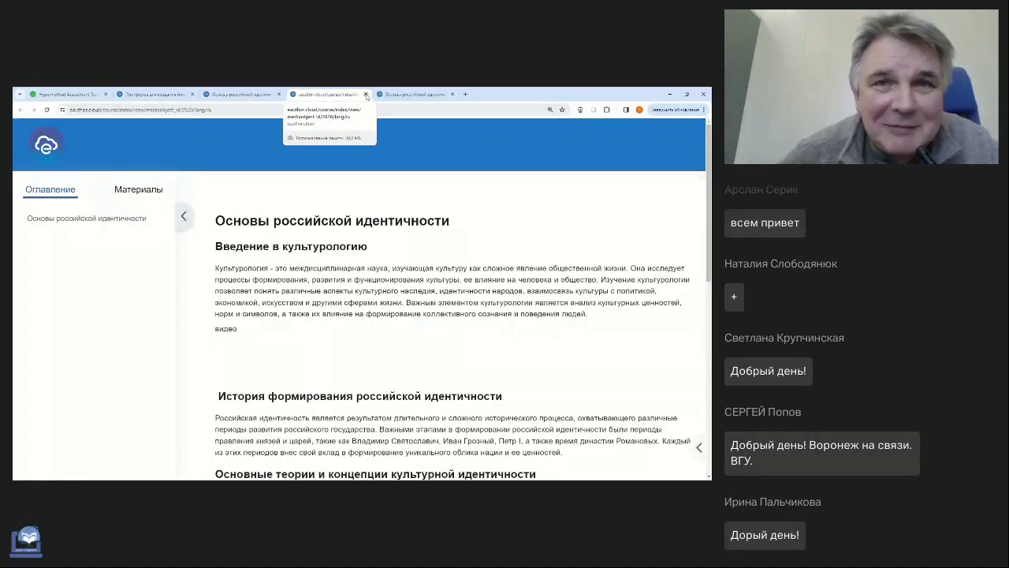
pyautogui.click(366, 95)
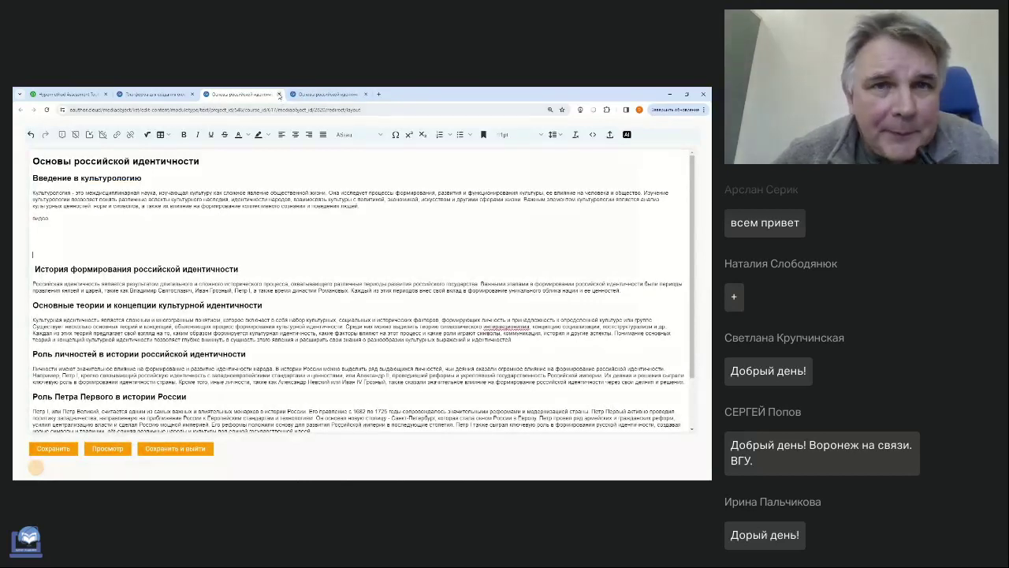
pyautogui.click(278, 95)
# Generate AI text for the "Лекции и видеоматериалы от ведущих специалистов" line in the "Онлайн-курс" section, save it and close the editor
pyautogui.click(143, 96)
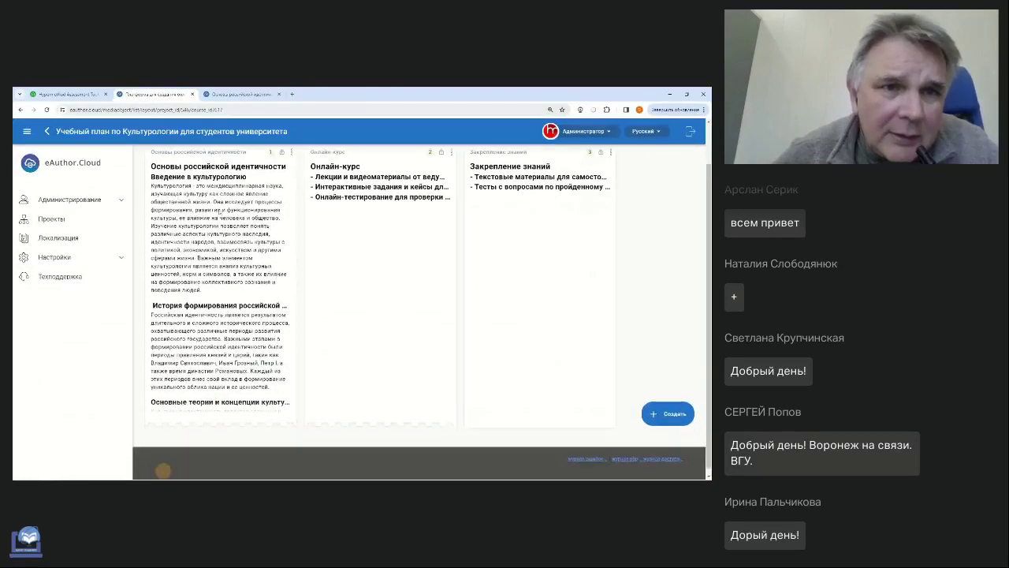
pyautogui.click(338, 202)
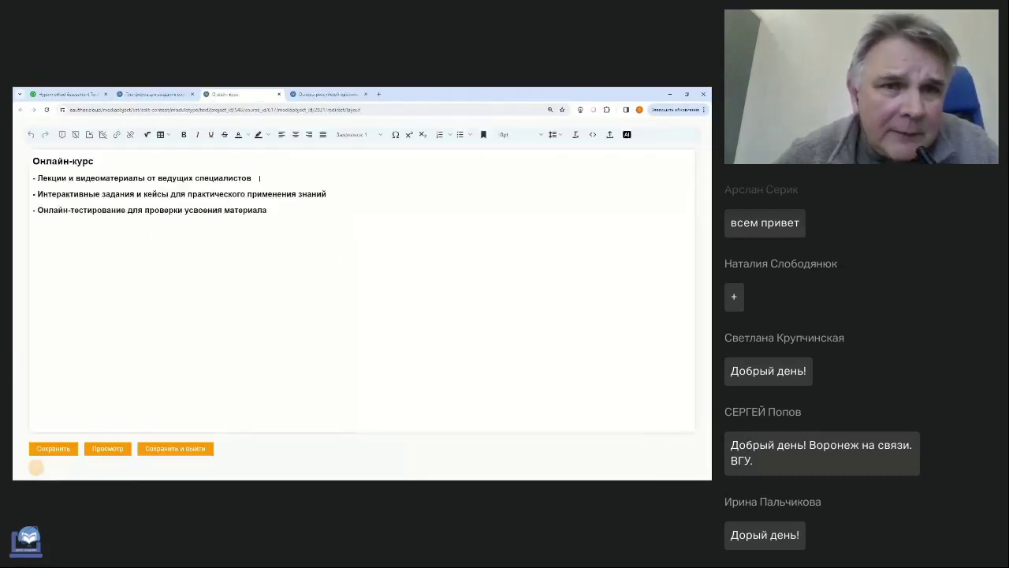
pyautogui.moveTo(260, 179); pyautogui.dragTo(35, 178)
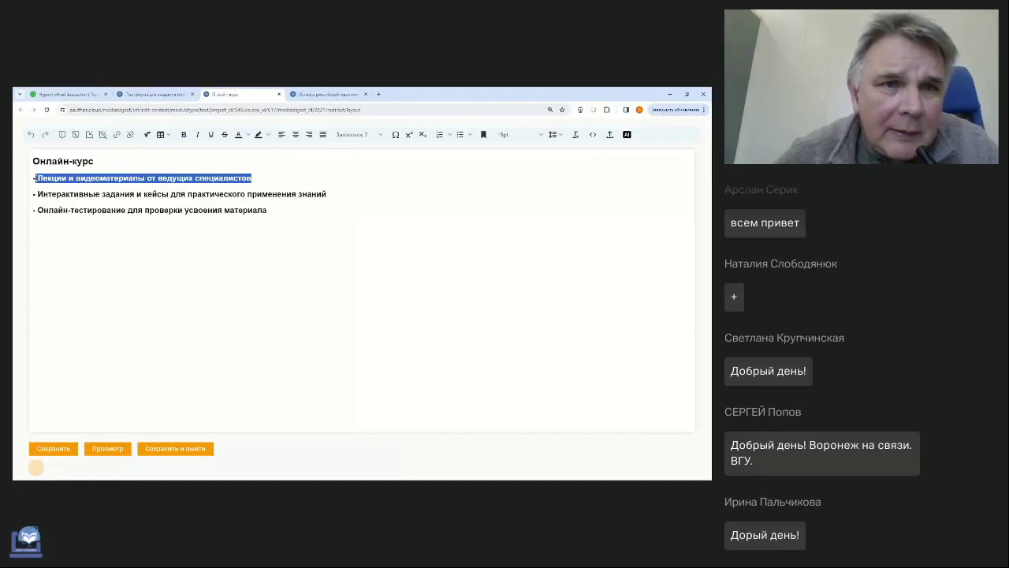
pyautogui.click(627, 134)
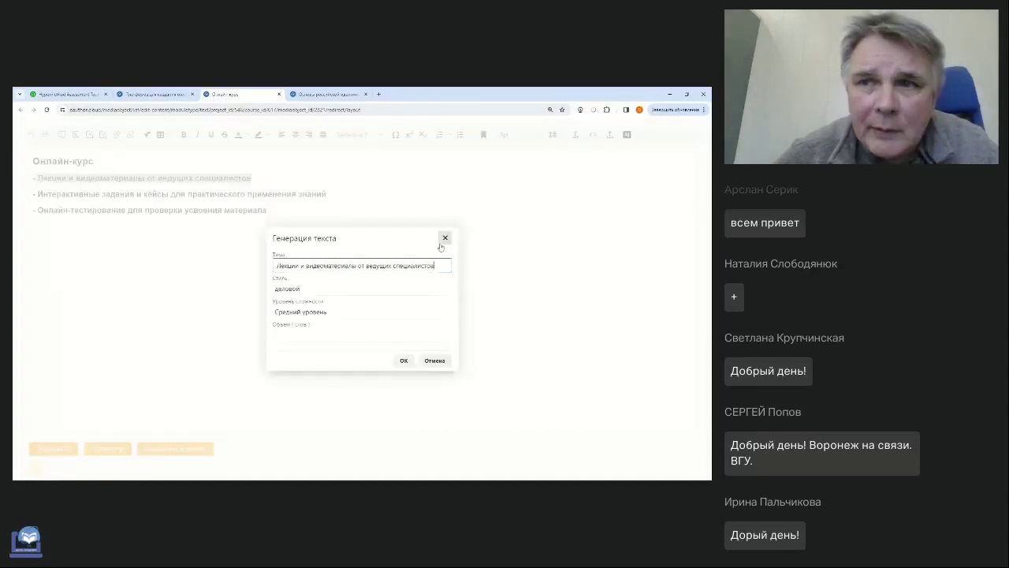
pyautogui.click(402, 360)
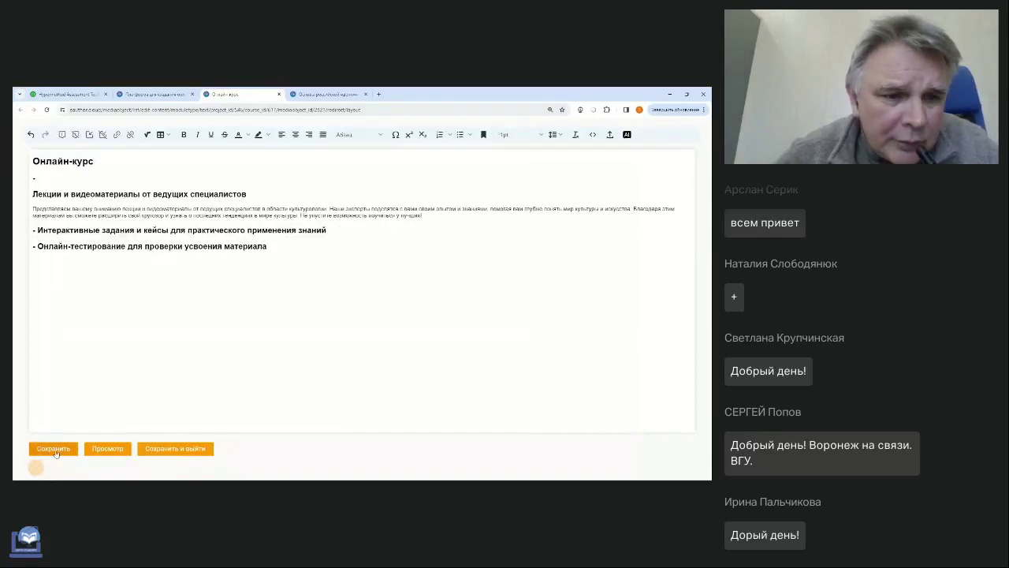
pyautogui.click(58, 449)
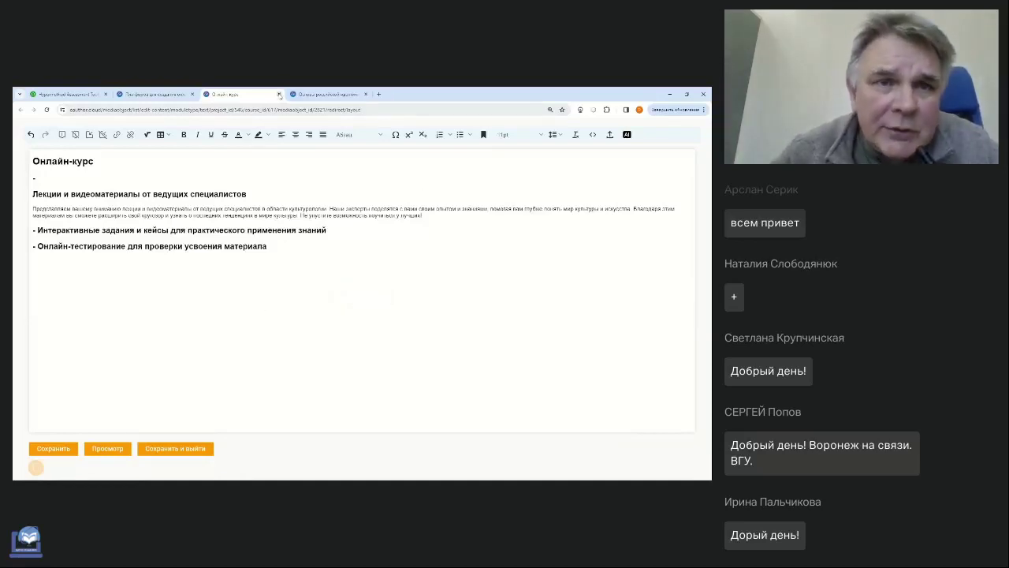
pyautogui.click(279, 94)
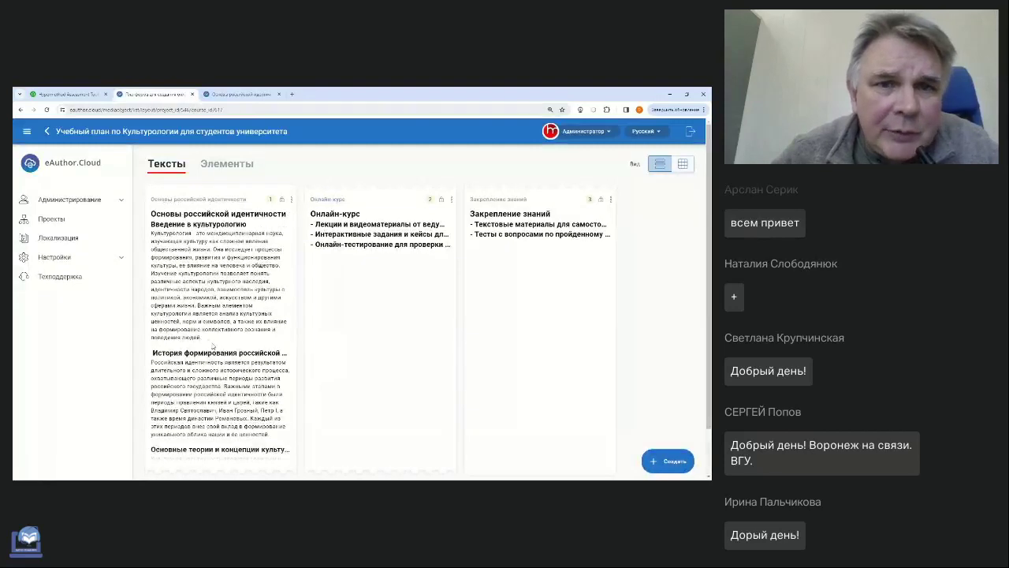
# Start creating a new element in the course and set its type to "Тест"
pyautogui.click(230, 168)
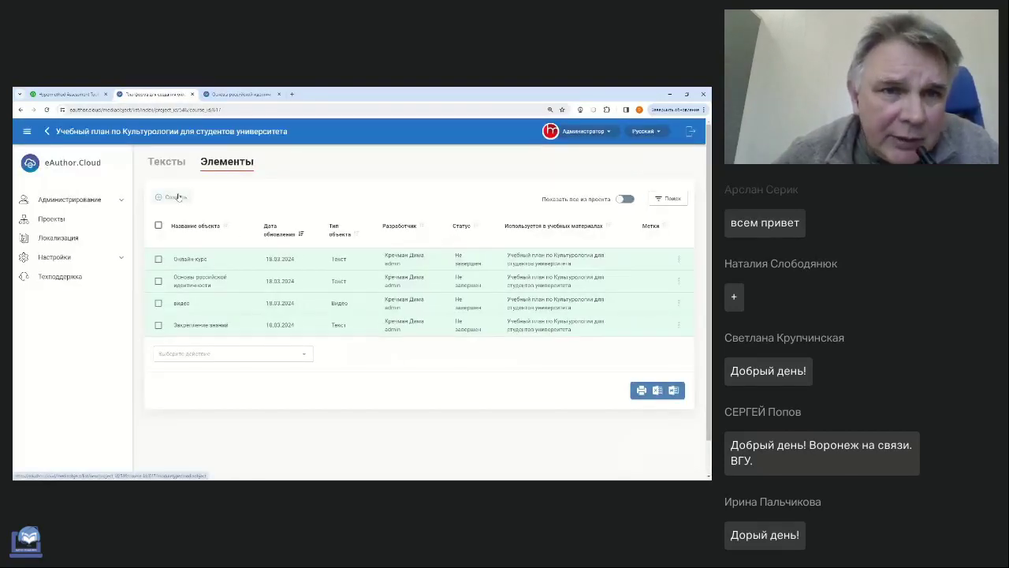
pyautogui.click(172, 197)
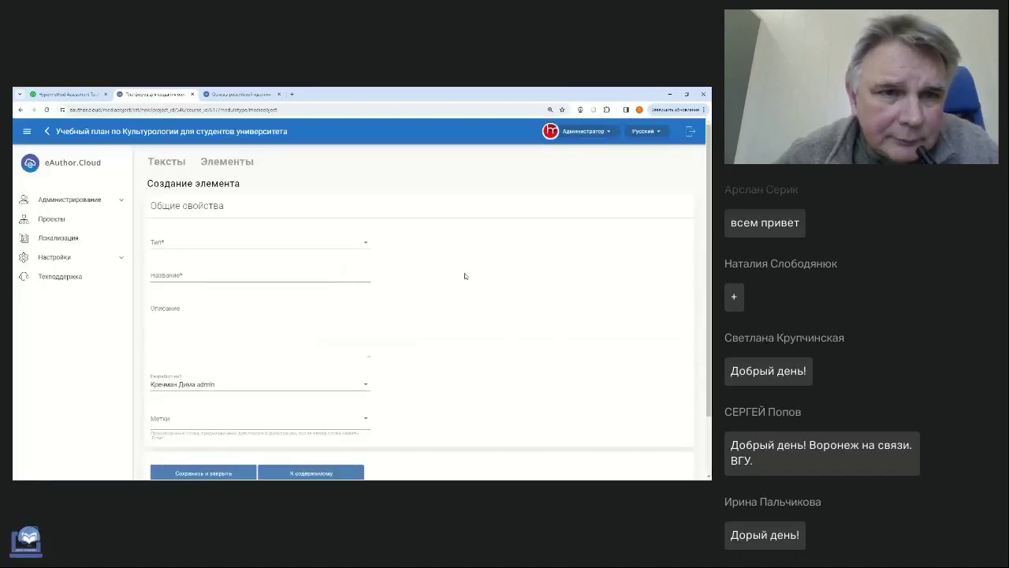
pyautogui.scroll(-2, 464, 276)
pyautogui.scroll(2, 277, 400)
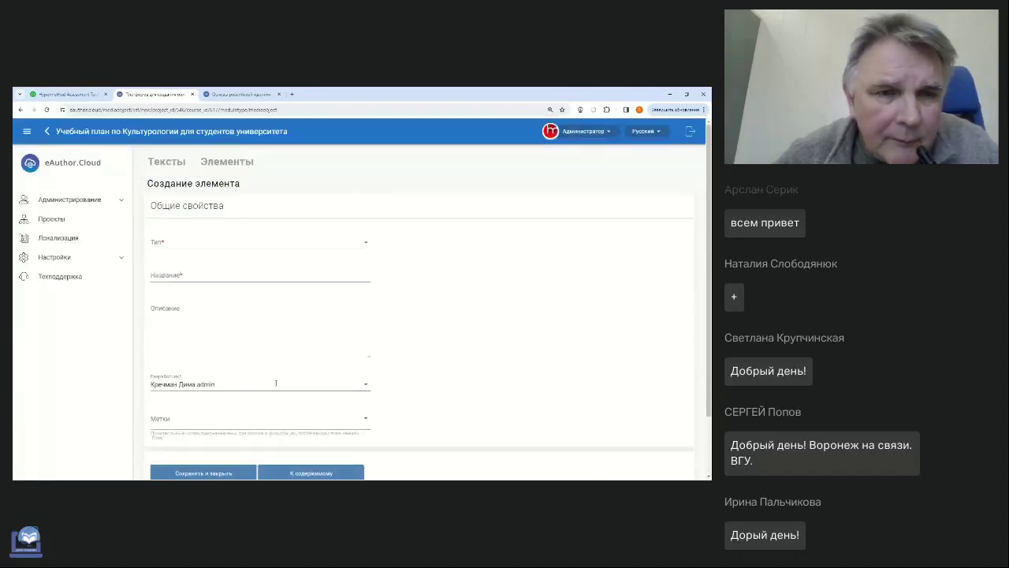
pyautogui.click(224, 244)
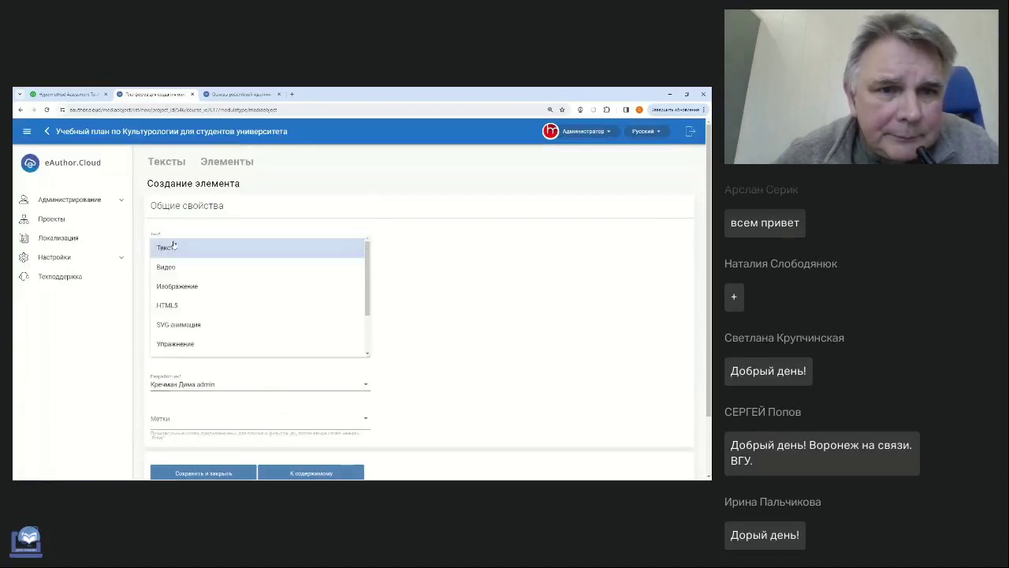
pyautogui.scroll(-3, 201, 323)
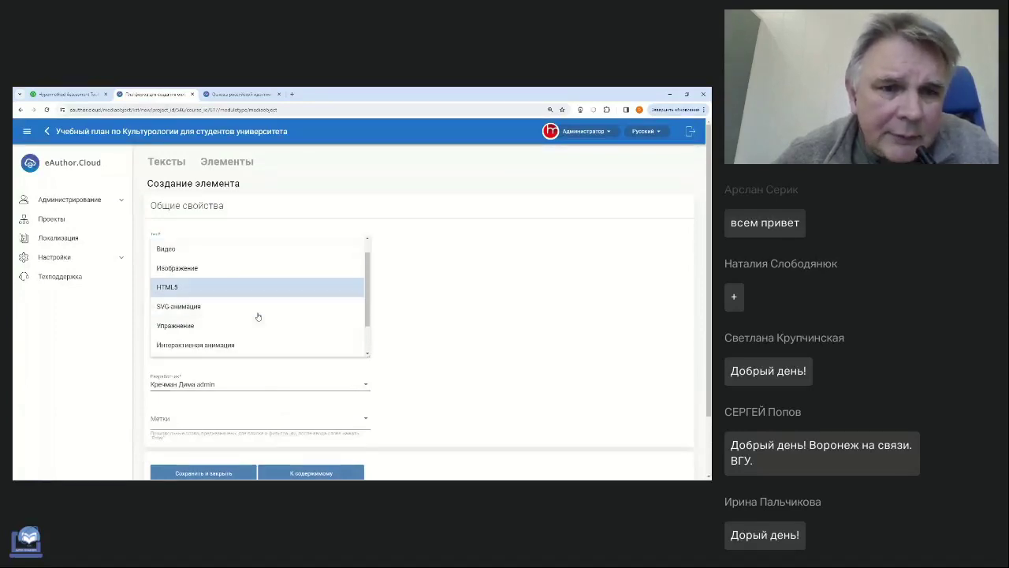
pyautogui.click(186, 327)
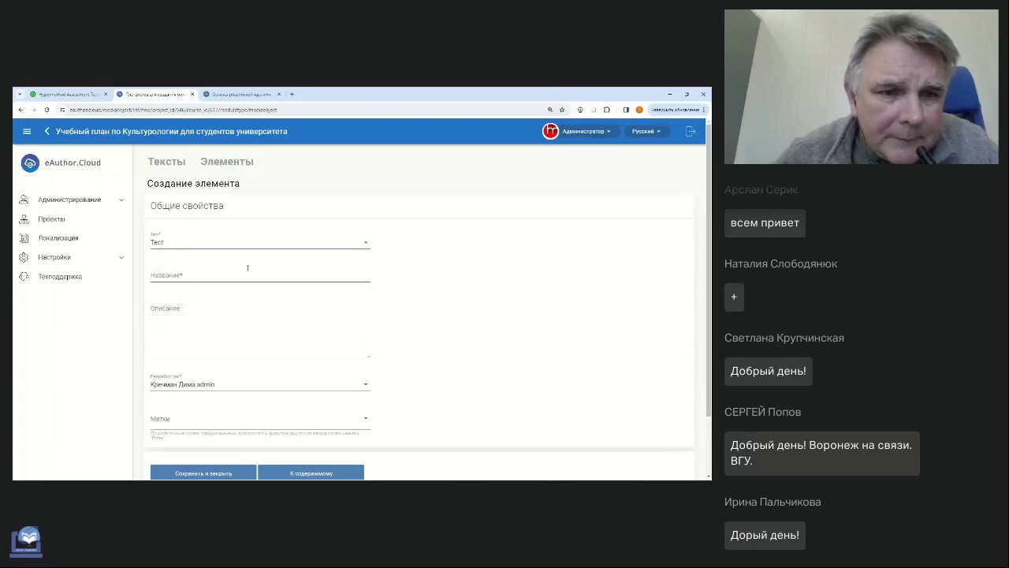
# Name the test element "итоговый" and describe it as "итоговый тест по истории России"
pyautogui.click(213, 274)
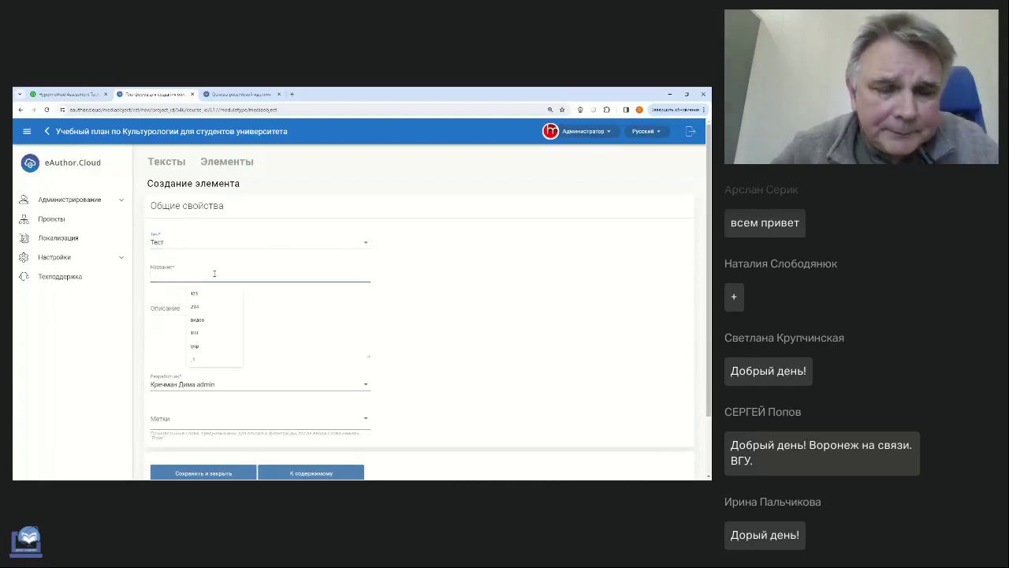
pyautogui.write('итоговый')
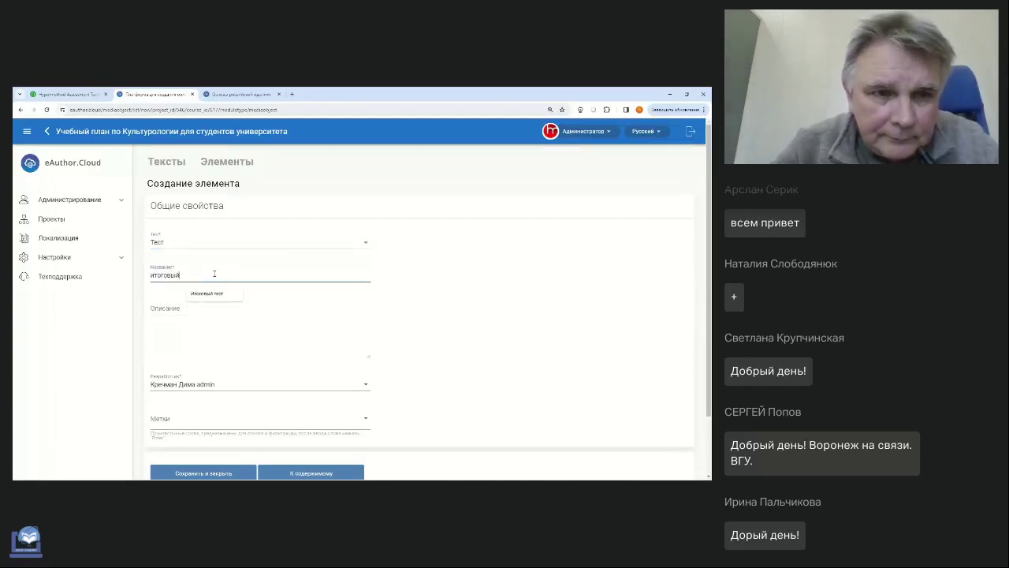
pyautogui.click(272, 335)
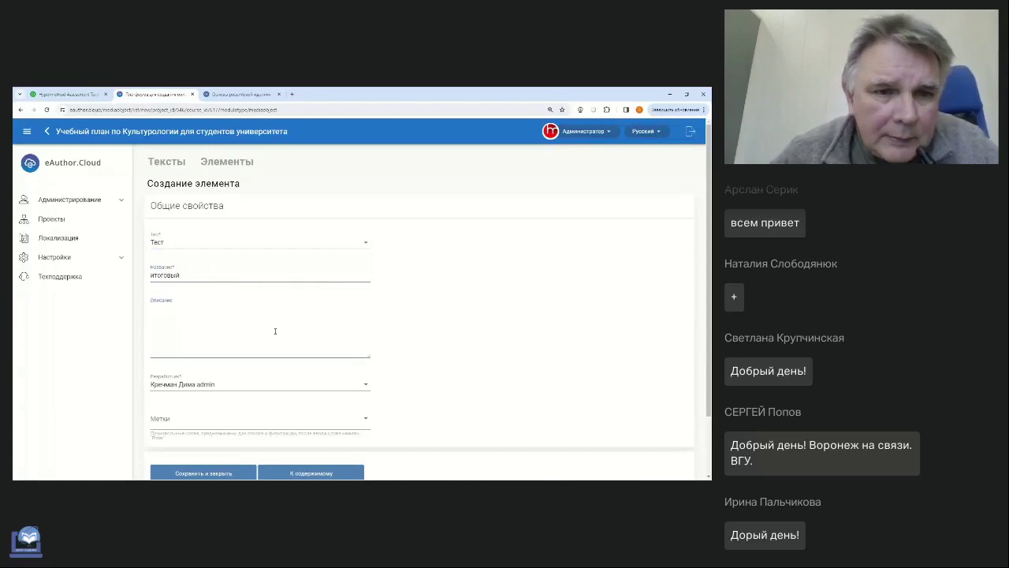
pyautogui.write('итоговый те')
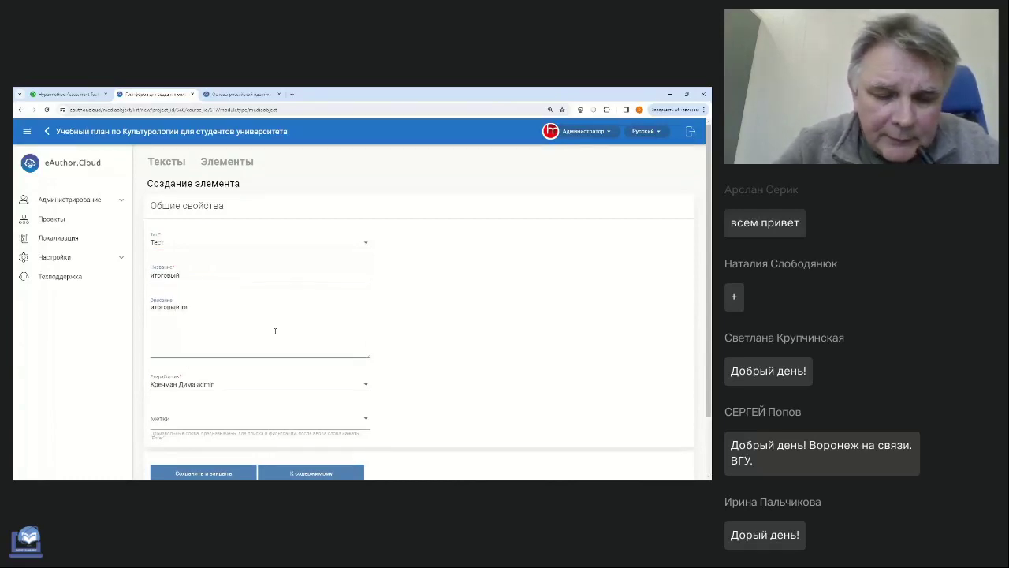
pyautogui.write('ст по истори')
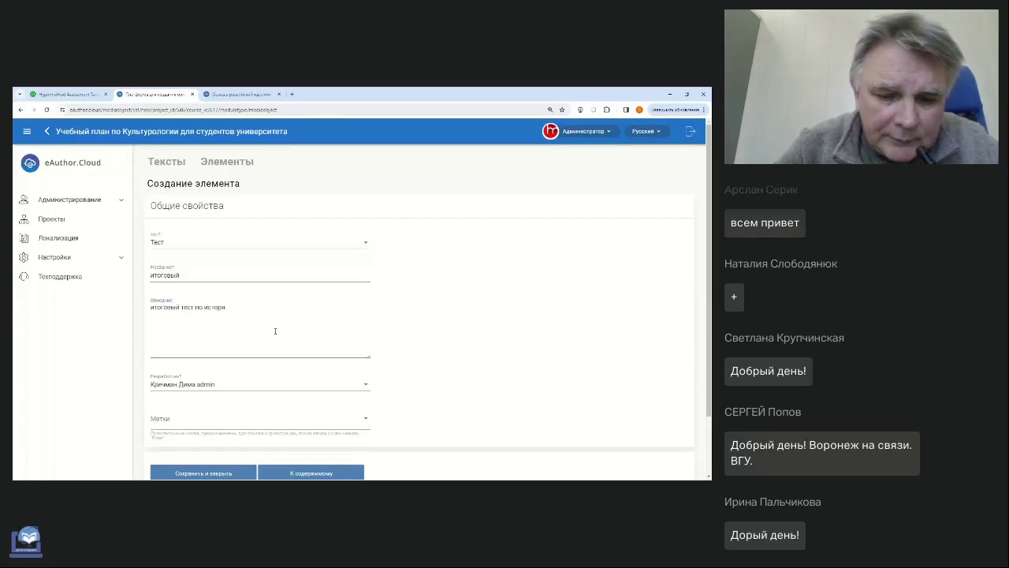
pyautogui.write('и России')
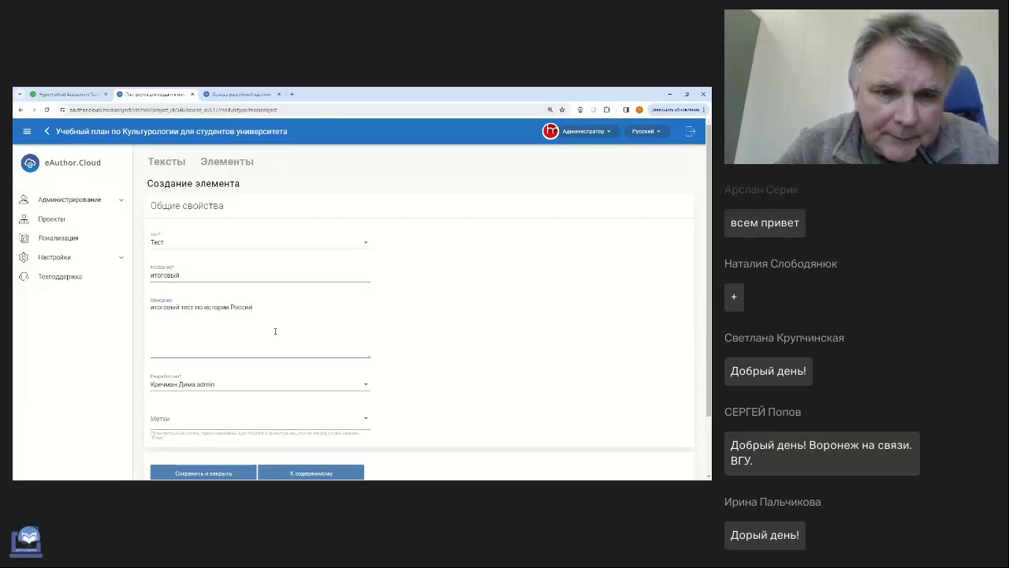
# Proceed to the new test element's content and save the element without choosing a test for it
pyautogui.scroll(-2, 185, 433)
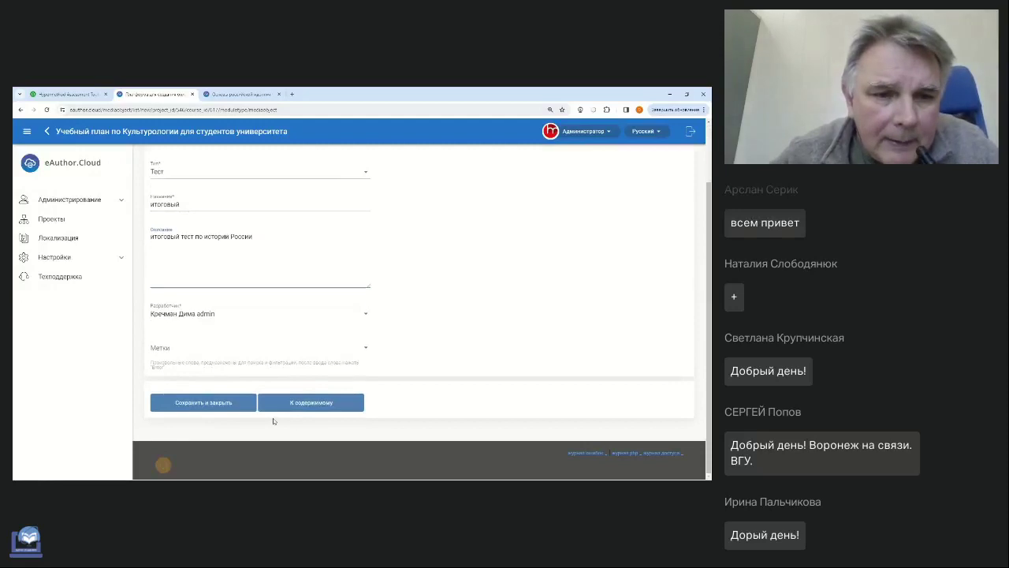
pyautogui.click(304, 404)
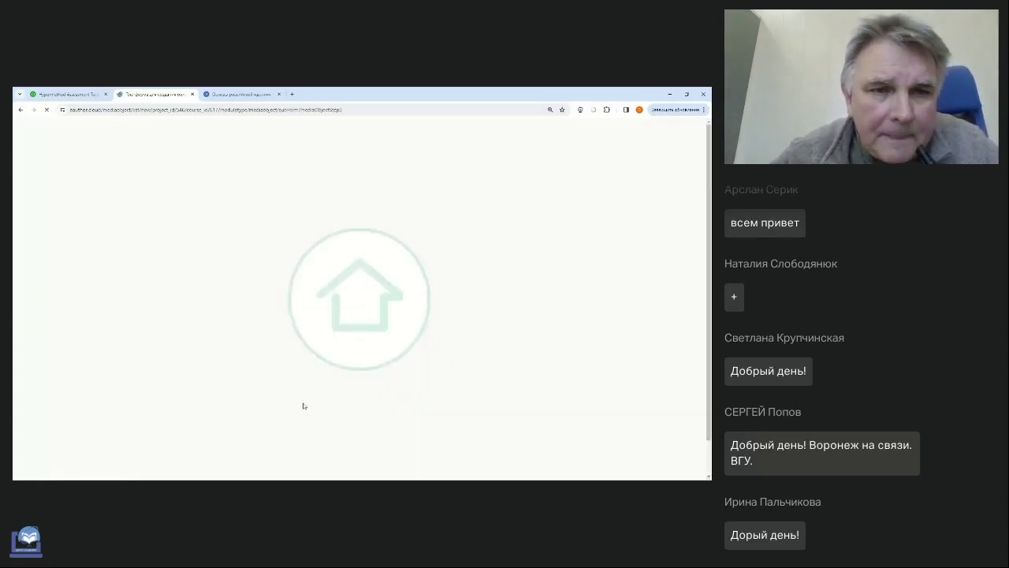
pyautogui.click(193, 246)
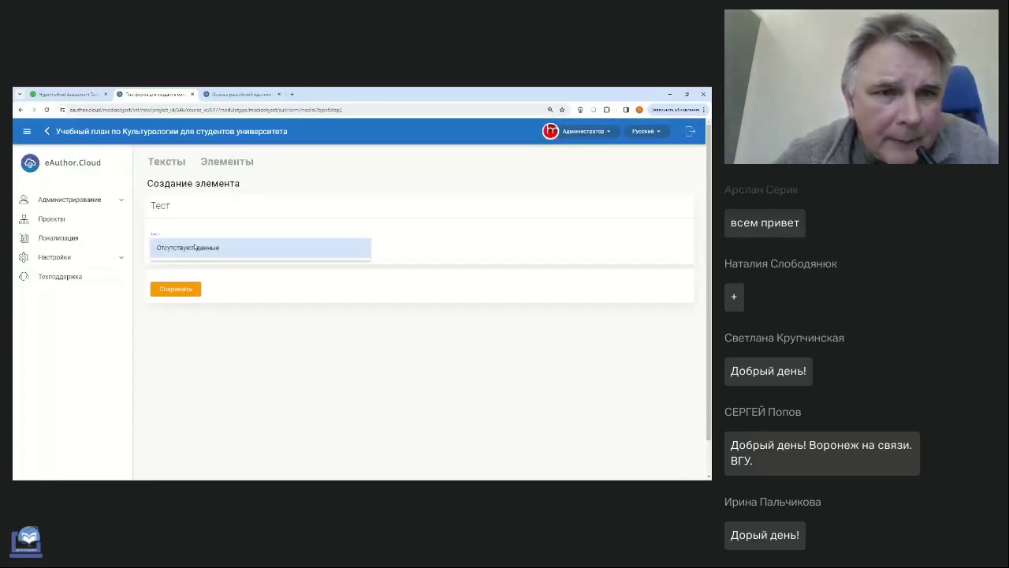
pyautogui.click(272, 293)
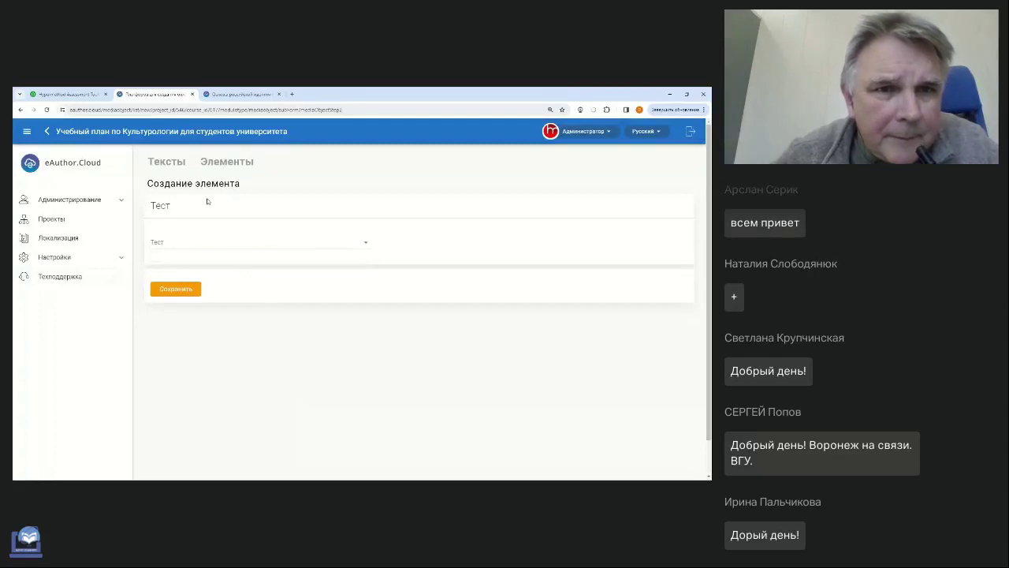
pyautogui.click(177, 288)
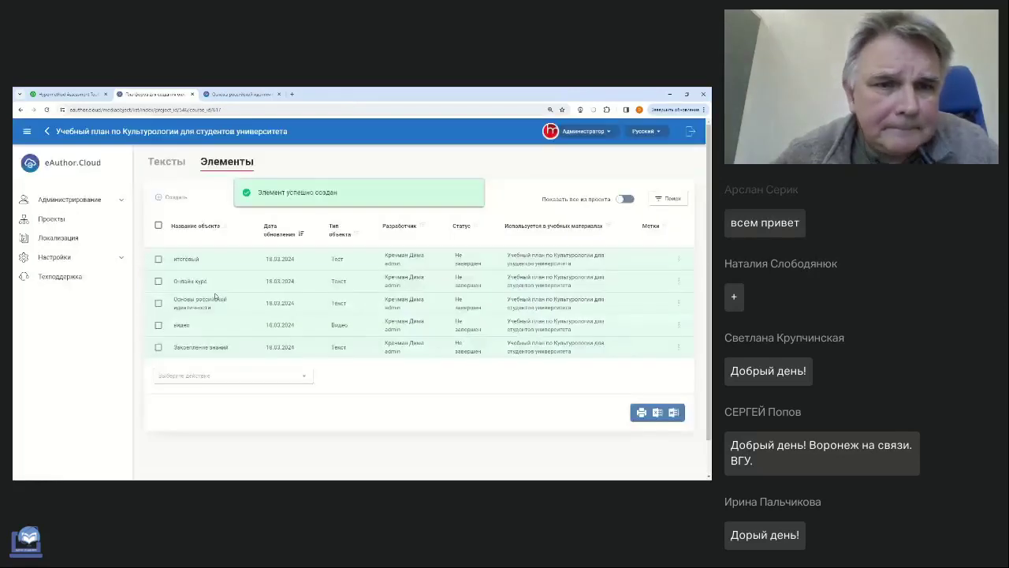
# Check which actions are available for the "итоговый" test element in the elements list
pyautogui.click(679, 260)
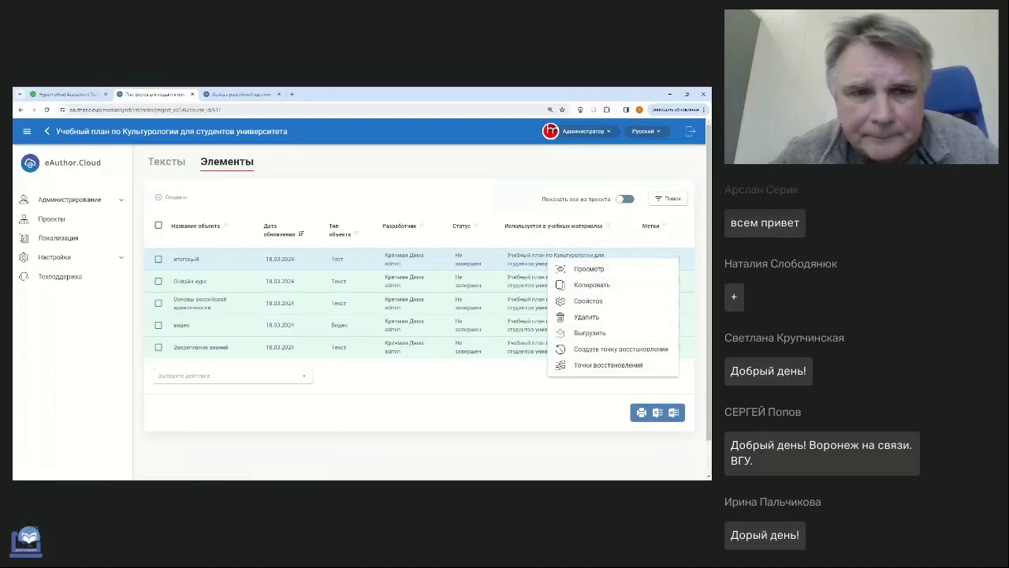
pyautogui.click(218, 251)
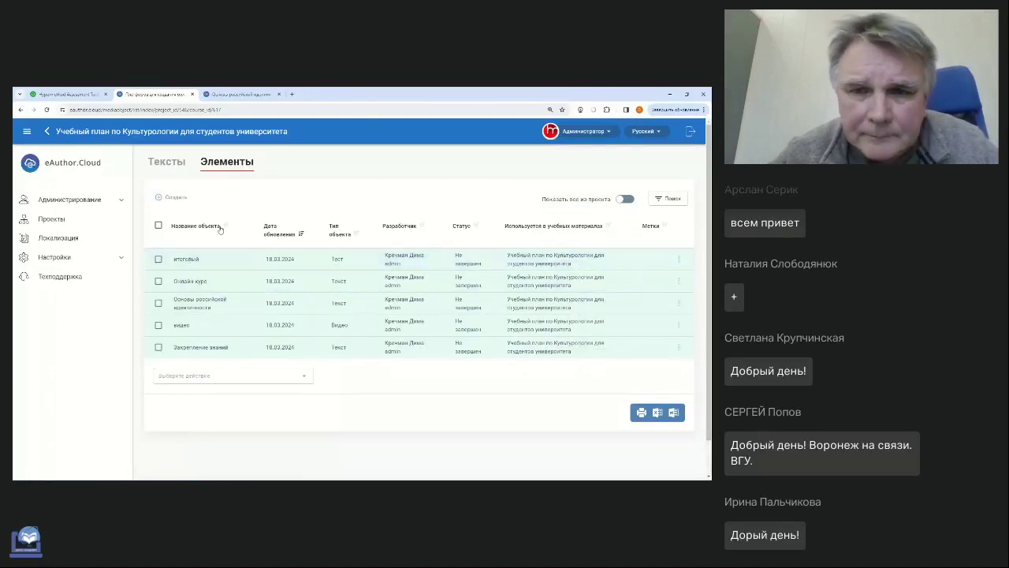
pyautogui.rightClick(187, 260)
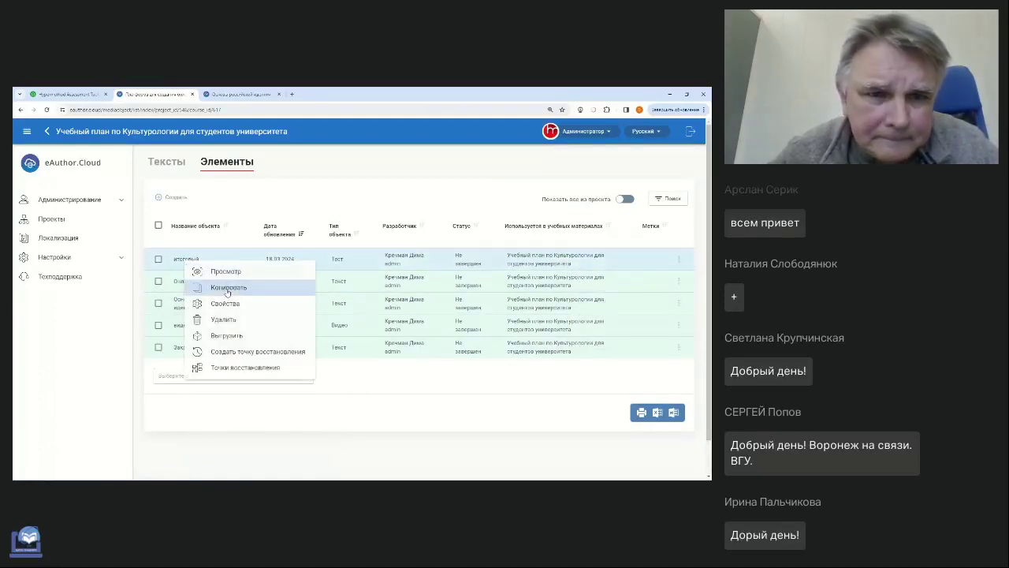
pyautogui.click(229, 321)
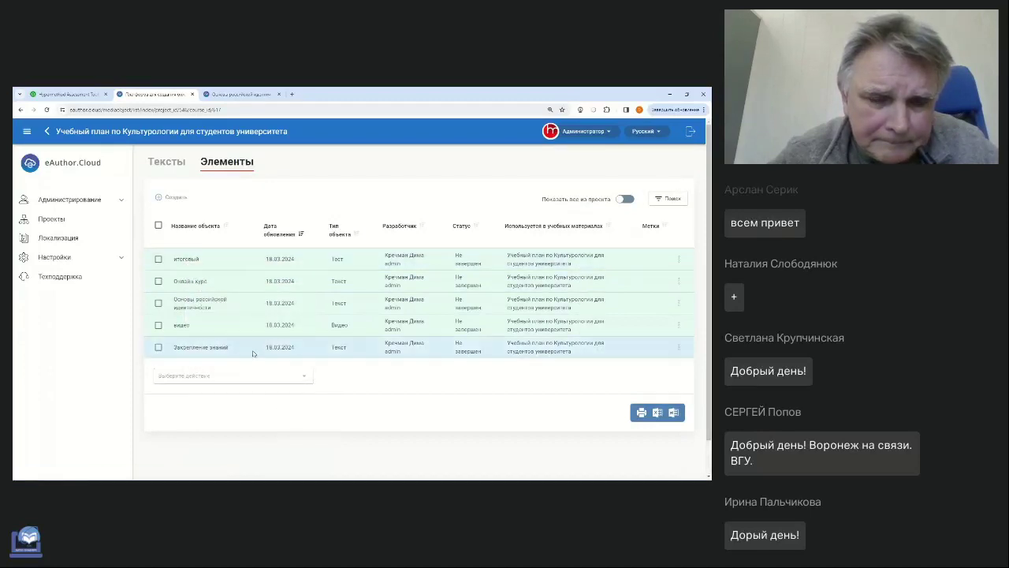
# Open the "Основы российской идентичности" text in the editor, look through its content and close it
pyautogui.click(167, 162)
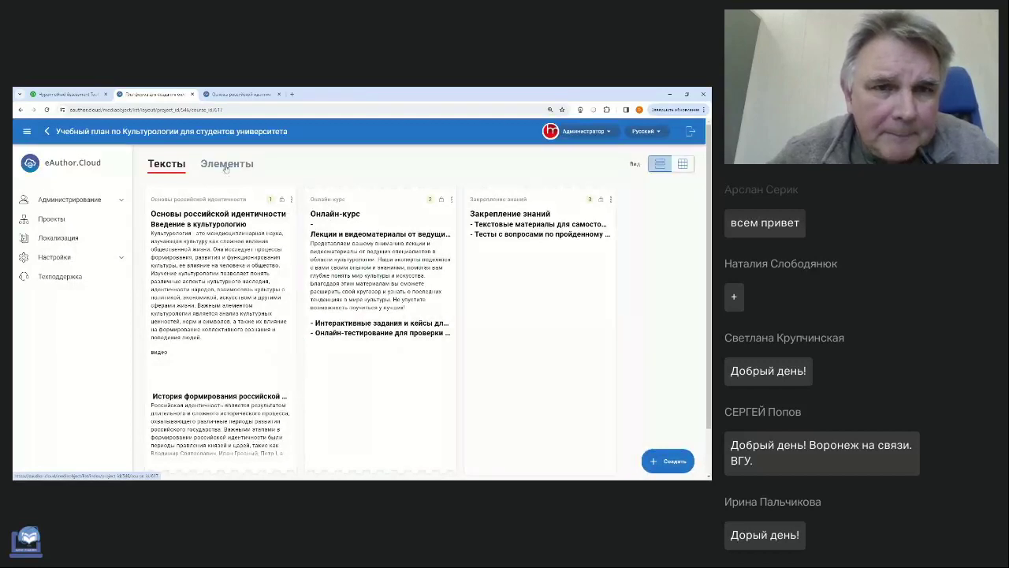
pyautogui.click(293, 200)
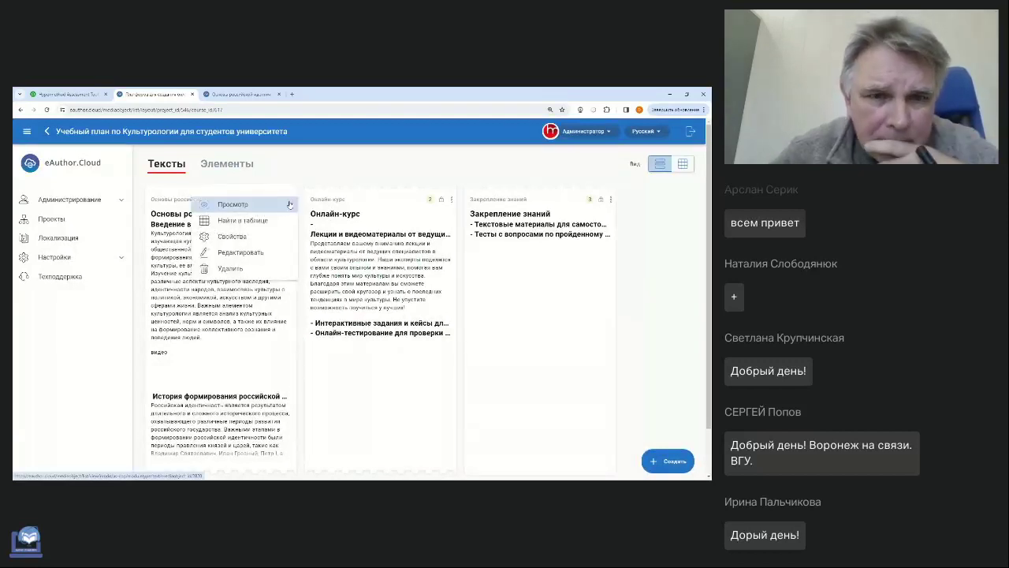
pyautogui.click(254, 256)
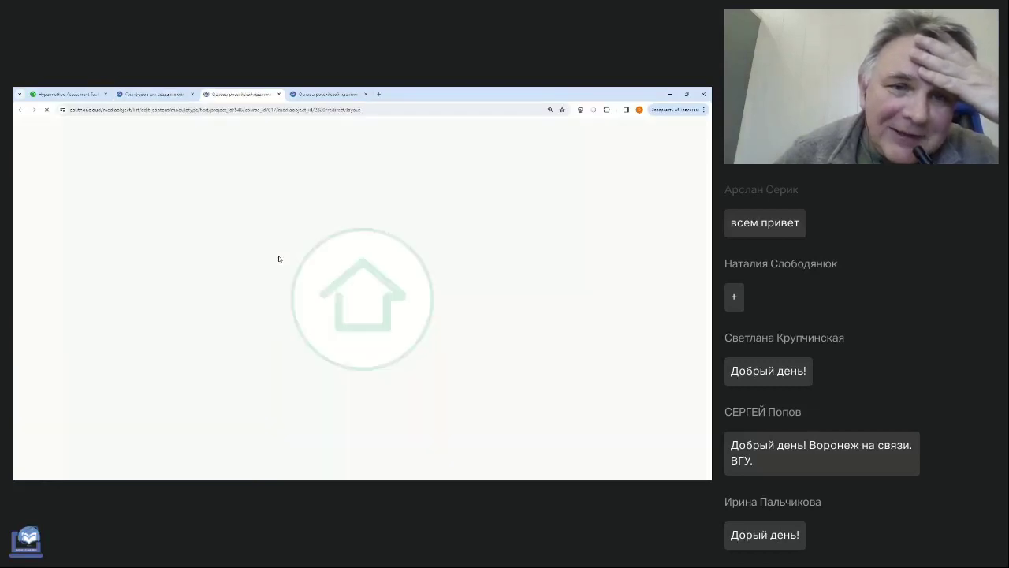
pyautogui.scroll(-2, 272, 248)
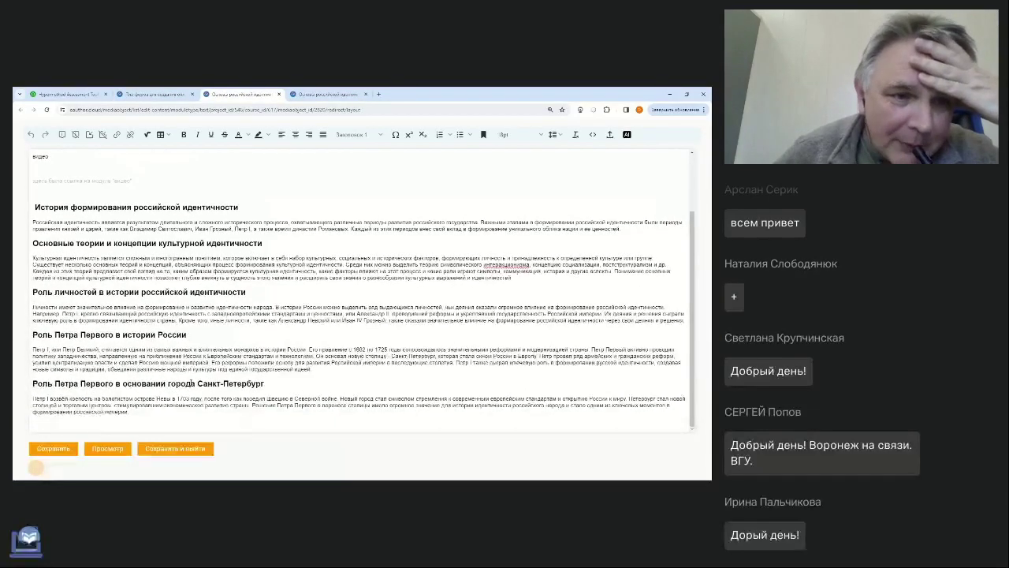
pyautogui.scroll(2, 193, 383)
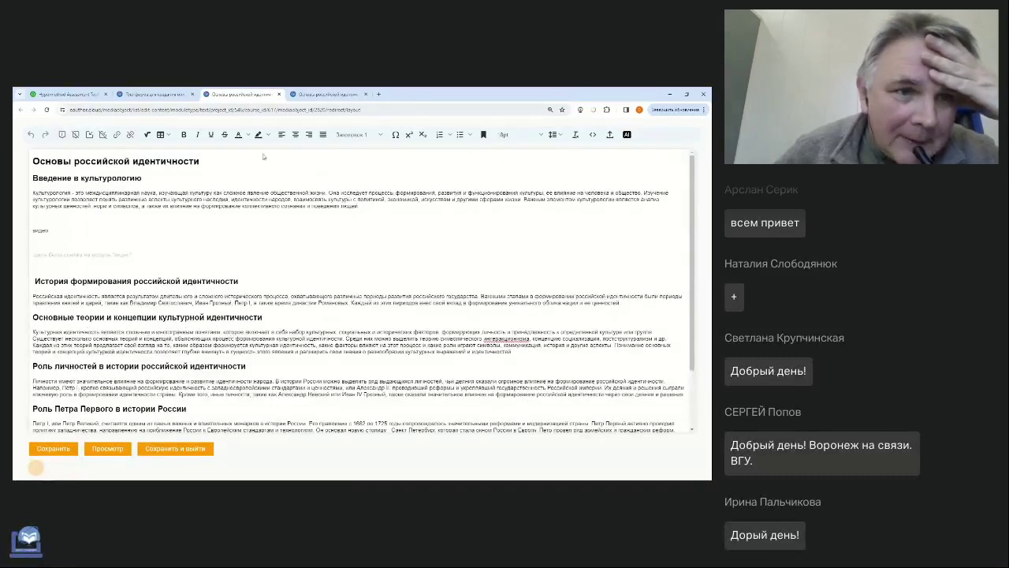
pyautogui.hotkey('ctrl', 'w')
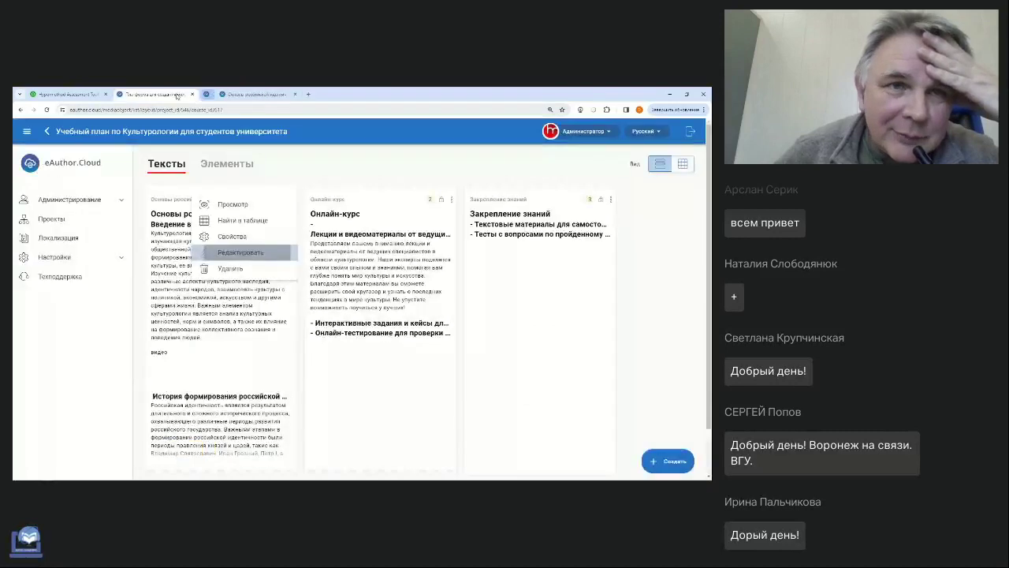
# Show the course texts as a table and run "Сгенерировать контрольный материал" for the "Основы российской идентичности" section
pyautogui.click(231, 164)
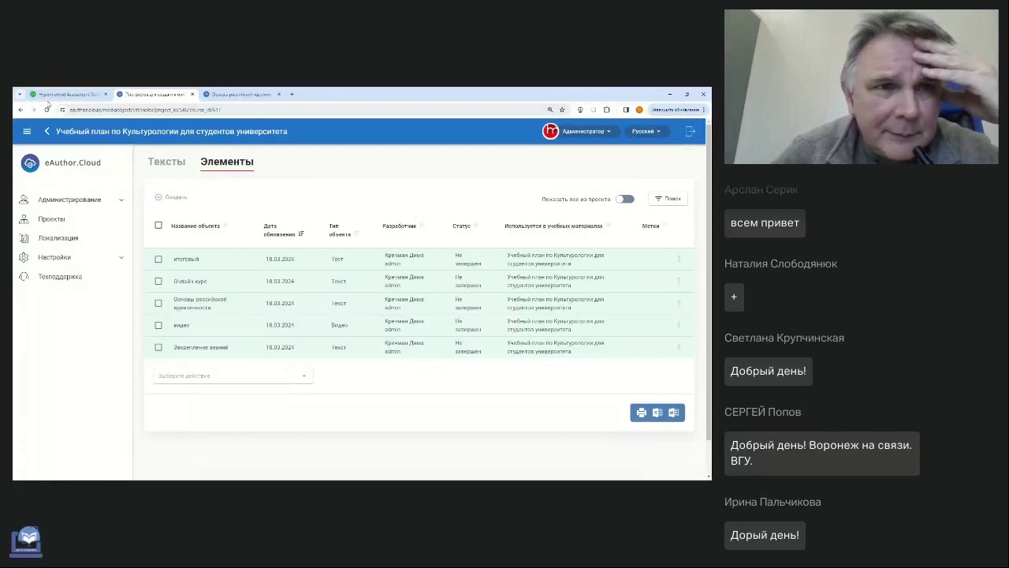
pyautogui.click(22, 111)
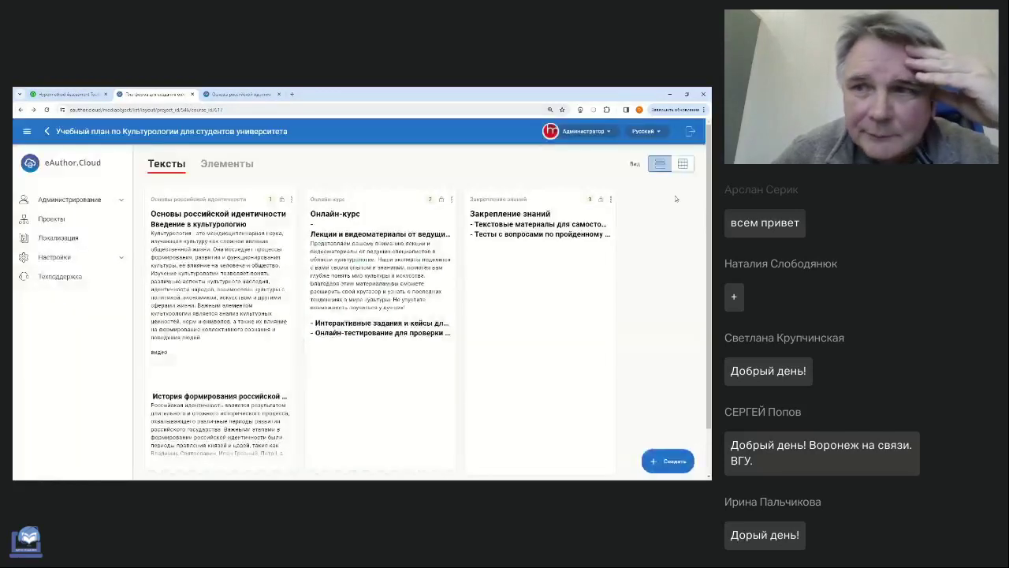
pyautogui.click(682, 166)
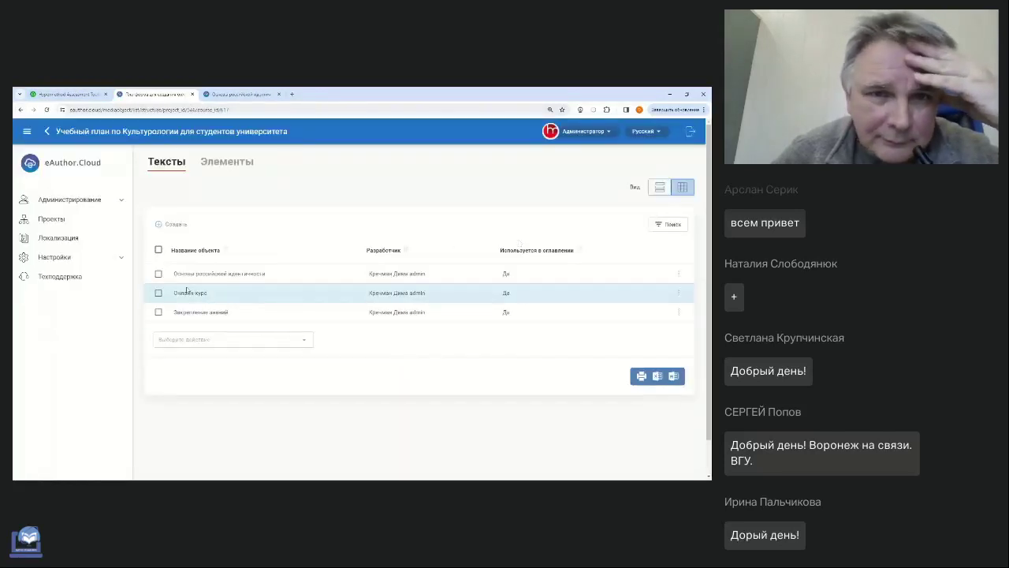
pyautogui.click(158, 274)
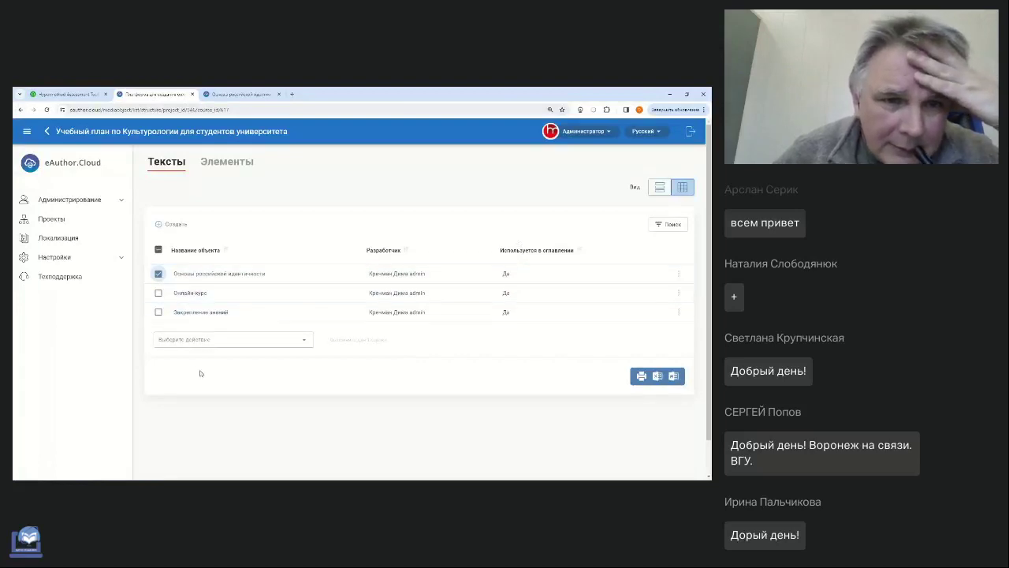
pyautogui.click(203, 340)
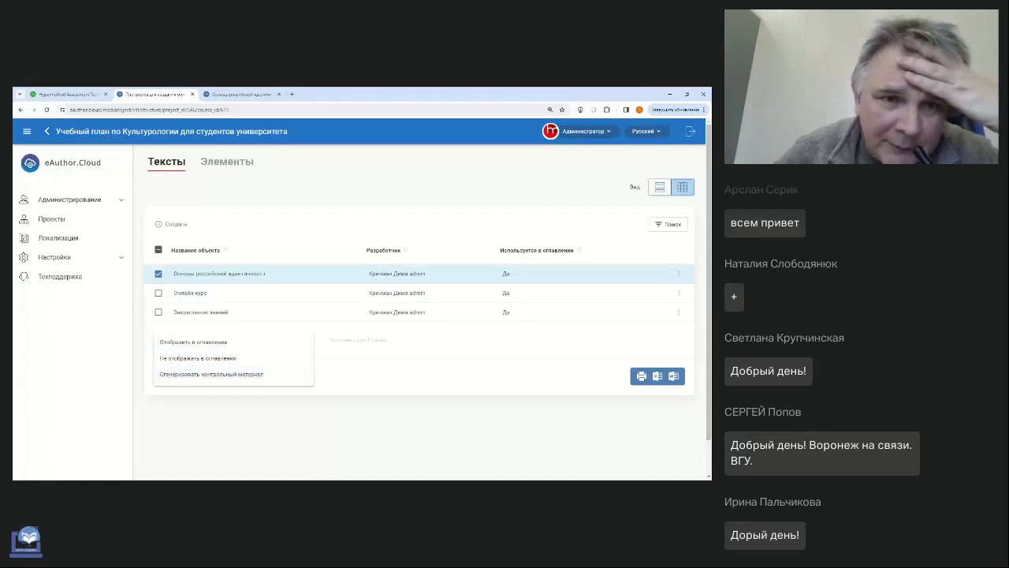
pyautogui.click(212, 374)
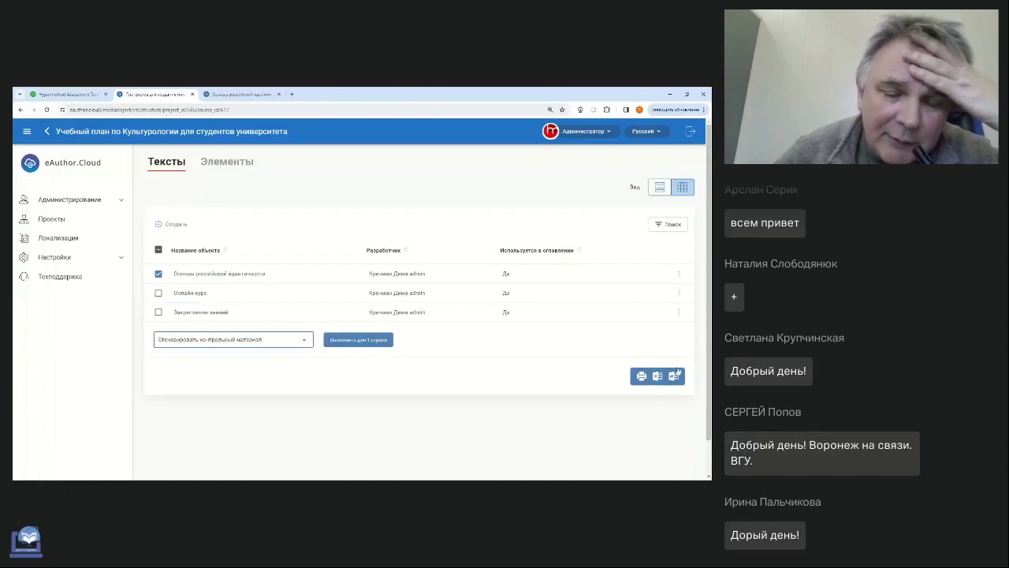
pyautogui.click(369, 340)
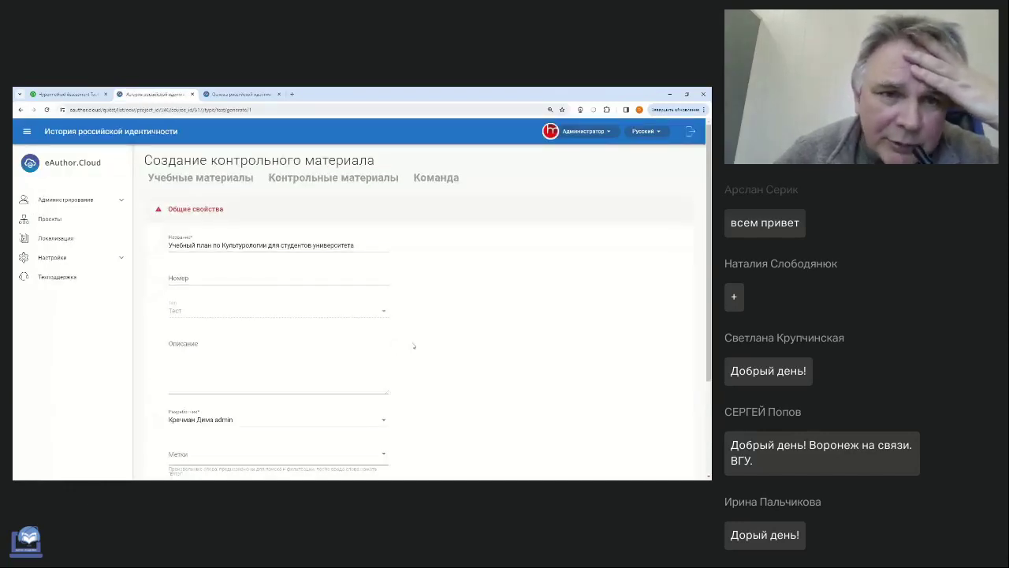
# Look over the general properties of the new control material and try to enter its description
pyautogui.scroll(-1, 412, 344)
pyautogui.scroll(-2, 349, 323)
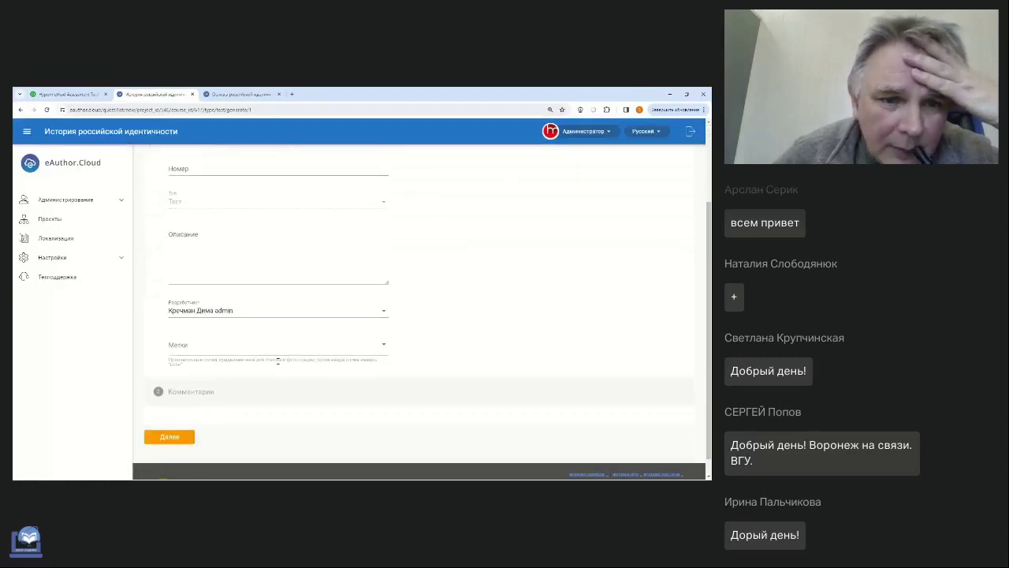
pyautogui.scroll(2, 264, 356)
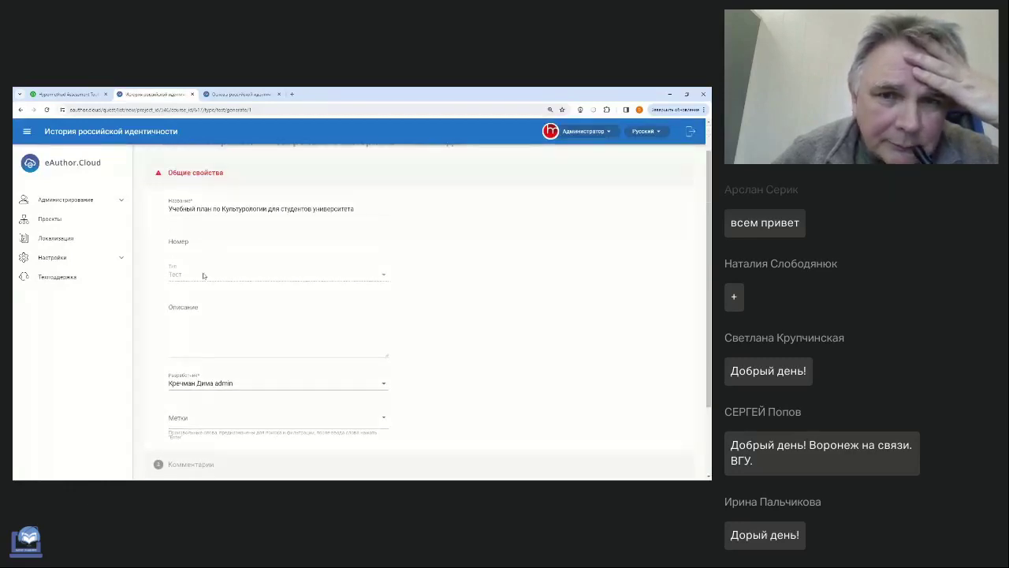
pyautogui.click(208, 326)
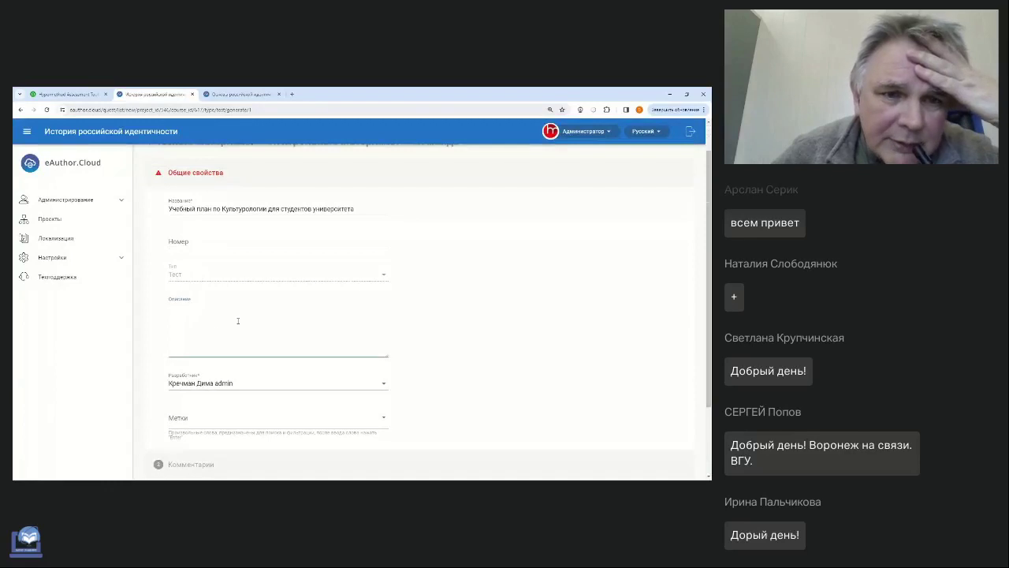
pyautogui.write('итосрм')
pyautogui.press('BackSpace')
pyautogui.press('BackSpace')
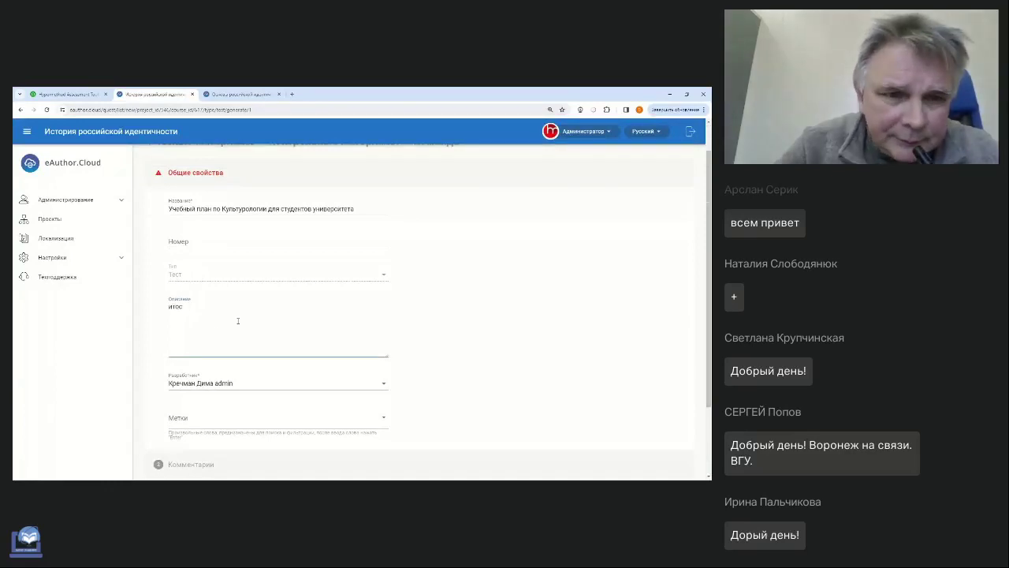
pyautogui.write('тория')
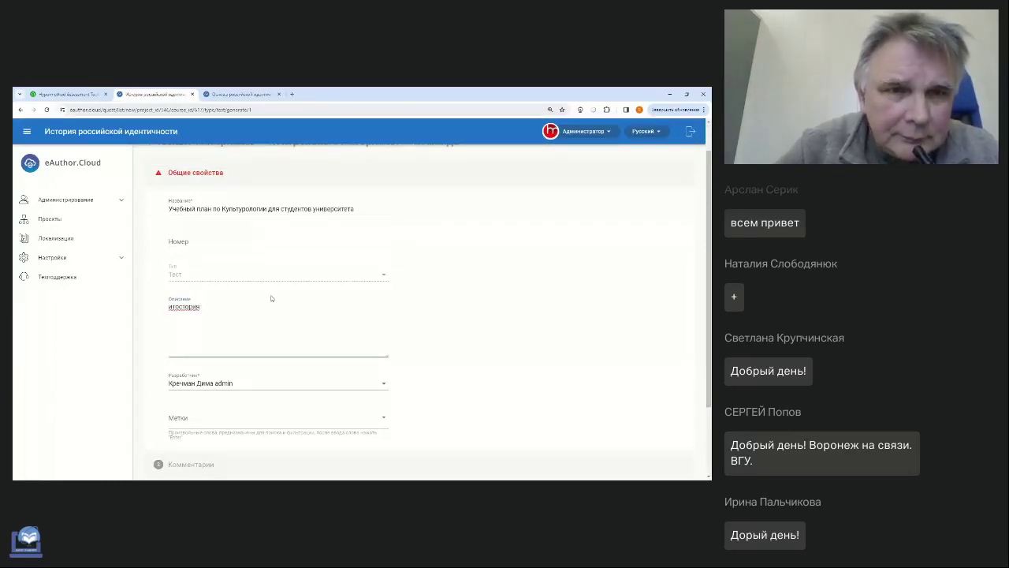
# Look at the "Комментарии" section of the control material form and return to "Общие свойства"
pyautogui.scroll(1, 214, 264)
pyautogui.click(197, 209)
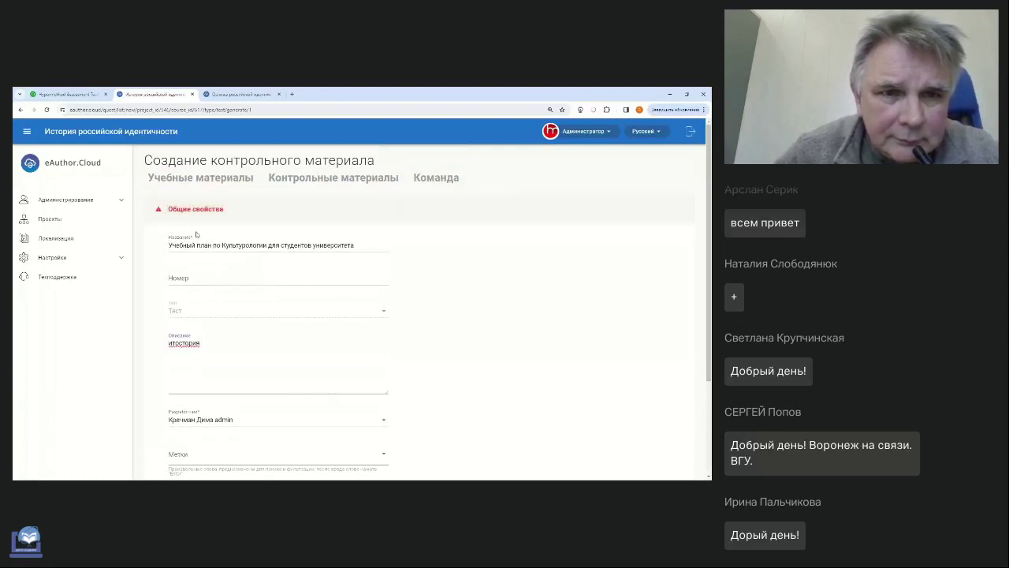
pyautogui.scroll(-1, 201, 233)
pyautogui.scroll(-1, 201, 233)
pyautogui.click(225, 369)
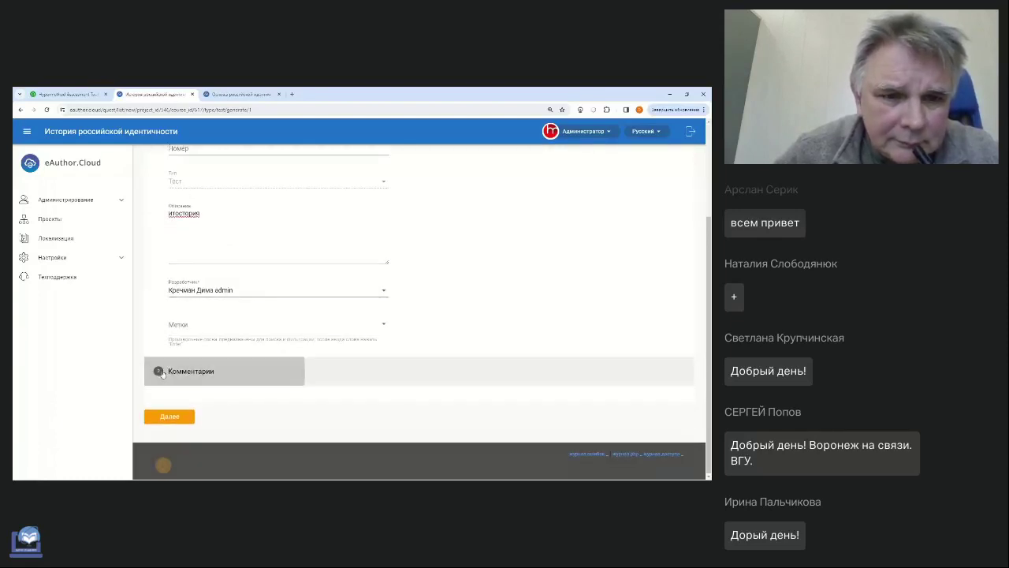
pyautogui.scroll(1, 239, 302)
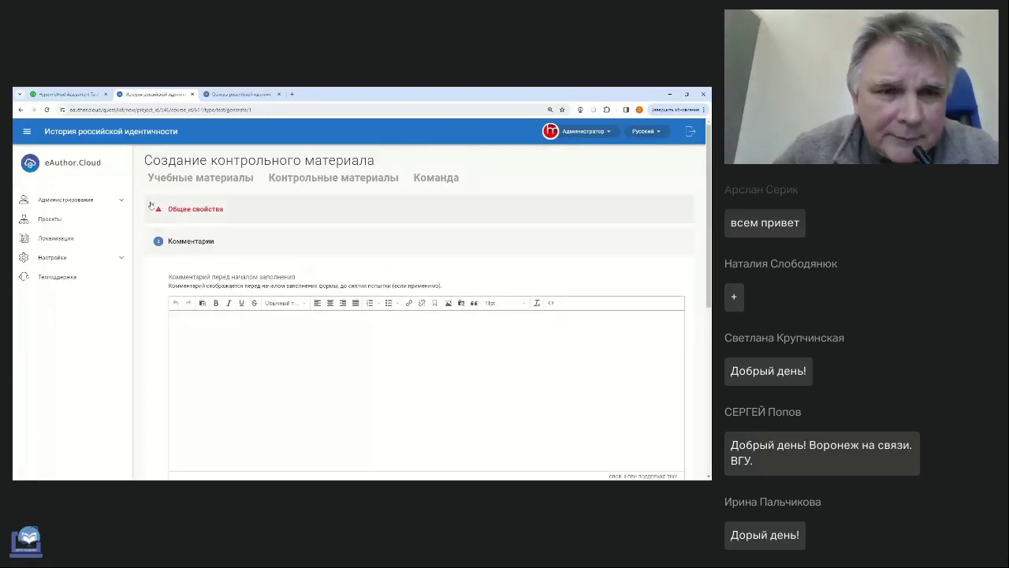
pyautogui.click(197, 209)
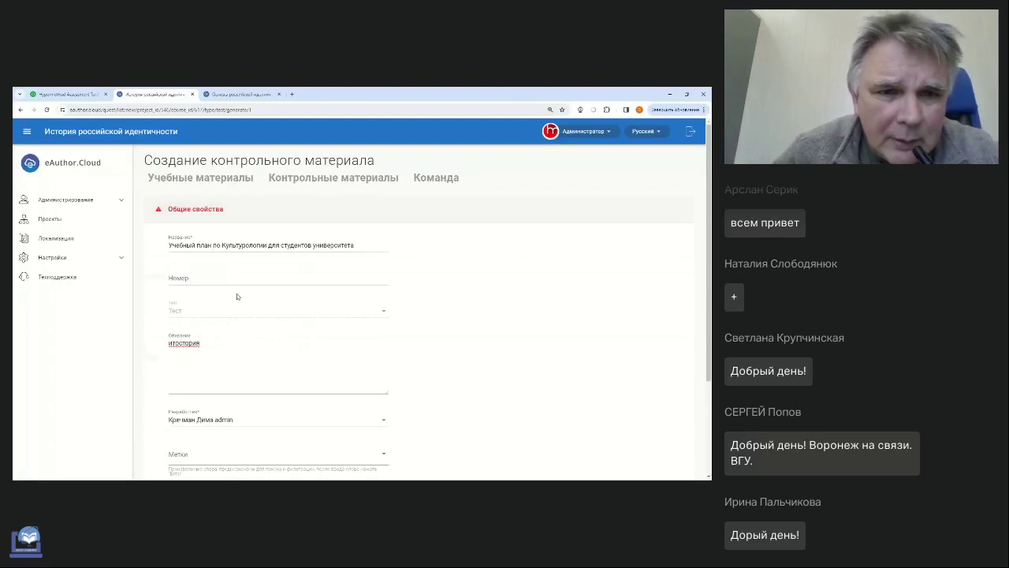
# Set the control material's number to 1 and replace its description with "история"
pyautogui.click(181, 280)
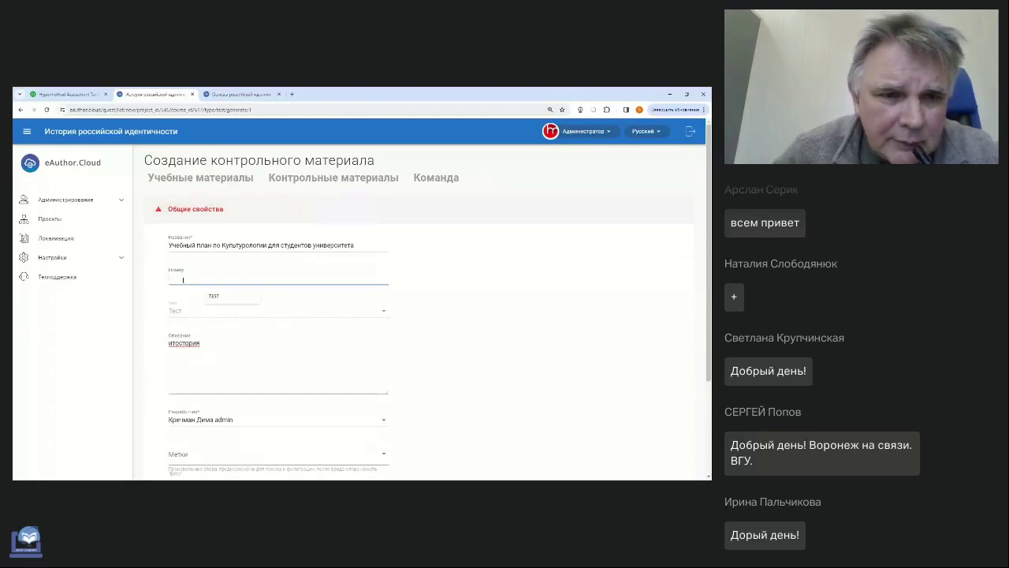
pyautogui.write('1')
pyautogui.click(414, 312)
pyautogui.scroll(-1, 380, 328)
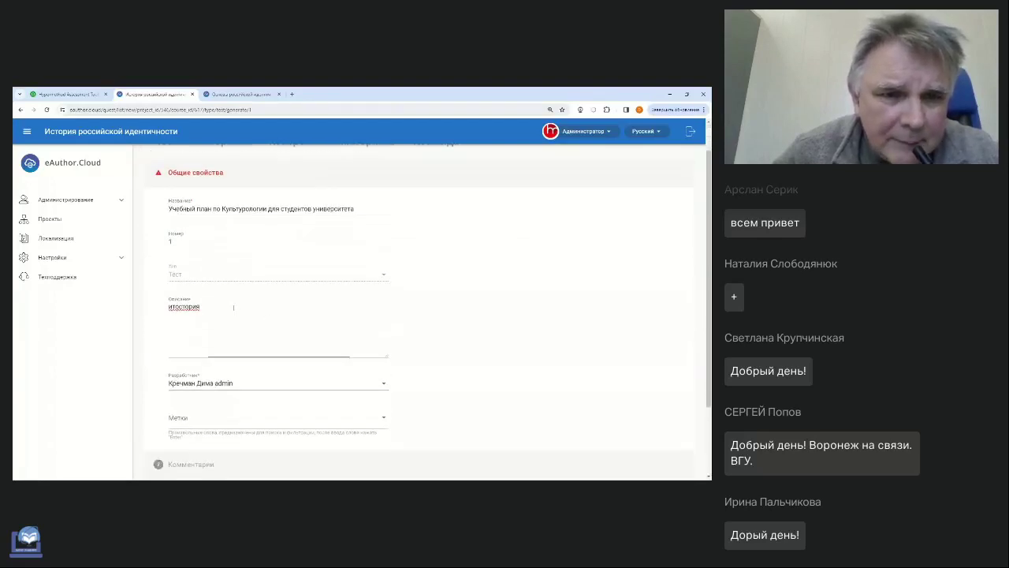
pyautogui.scroll(-1, 233, 307)
pyautogui.scroll(1, 165, 292)
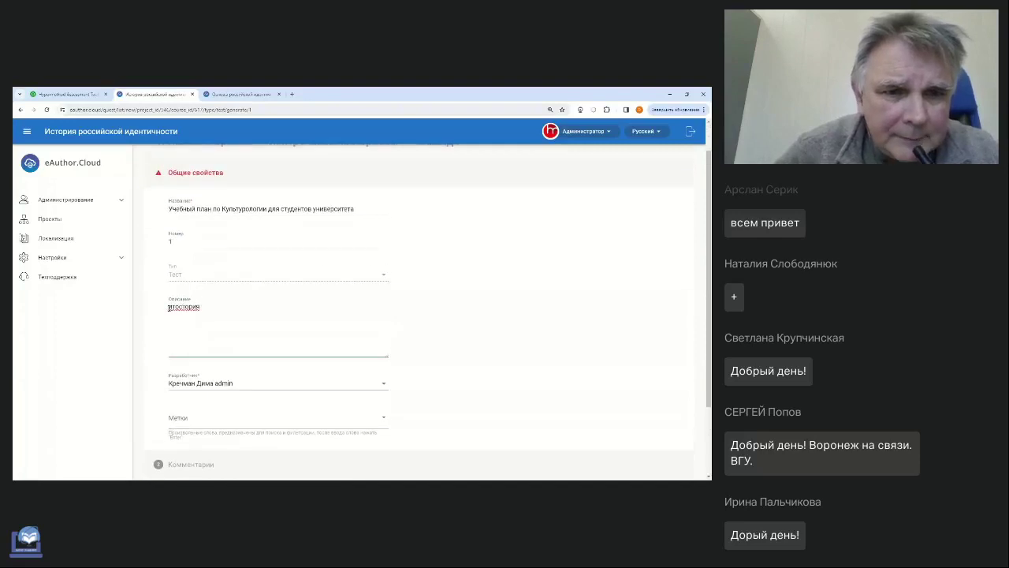
pyautogui.doubleClick(172, 306)
pyautogui.write('история')
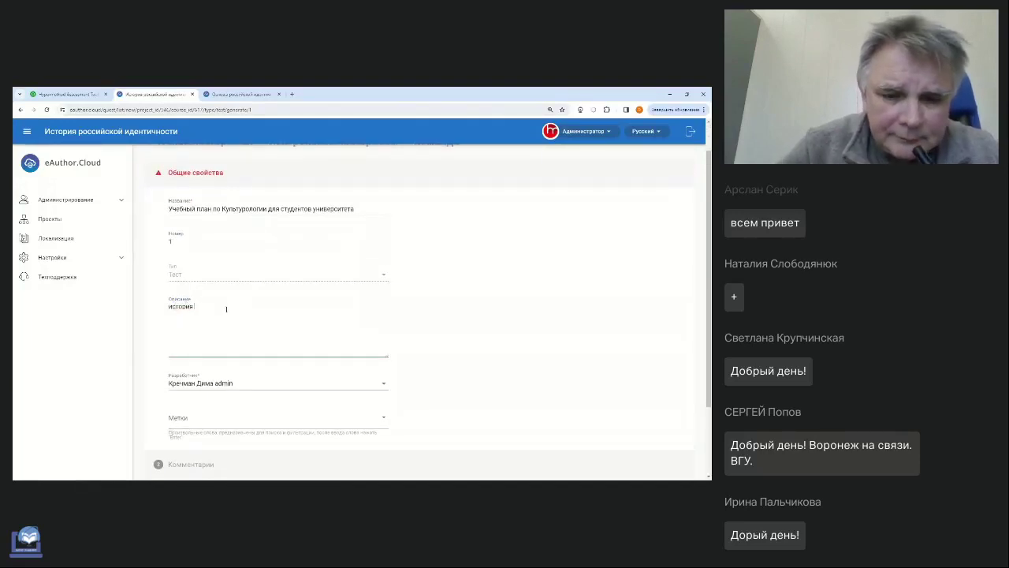
# Complete the control material's description as "история России" and save the material with questions split into pages by question blocks
pyautogui.write(' Росс')
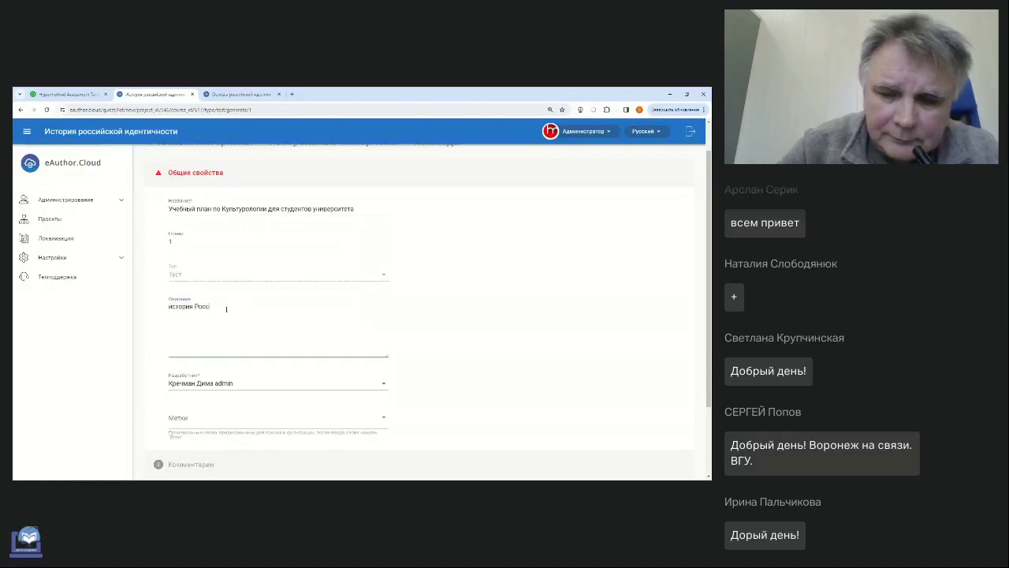
pyautogui.write('ии')
pyautogui.scroll(-3, 233, 309)
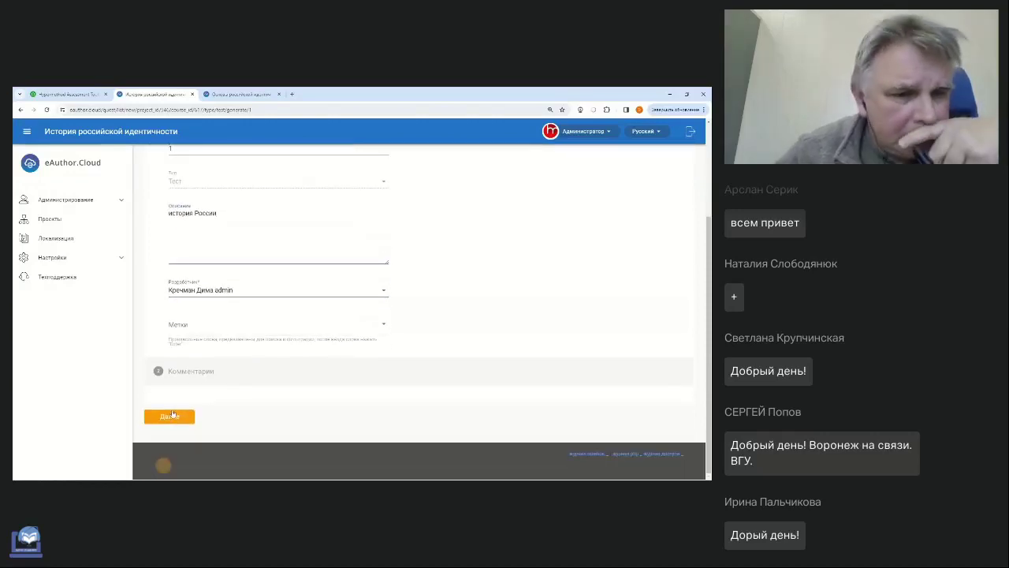
pyautogui.click(170, 416)
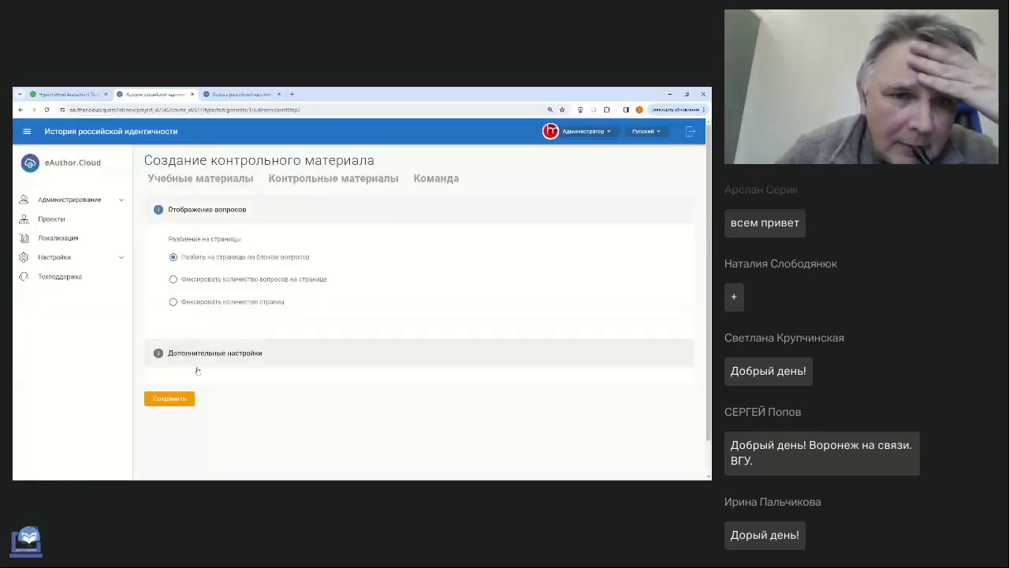
pyautogui.click(185, 402)
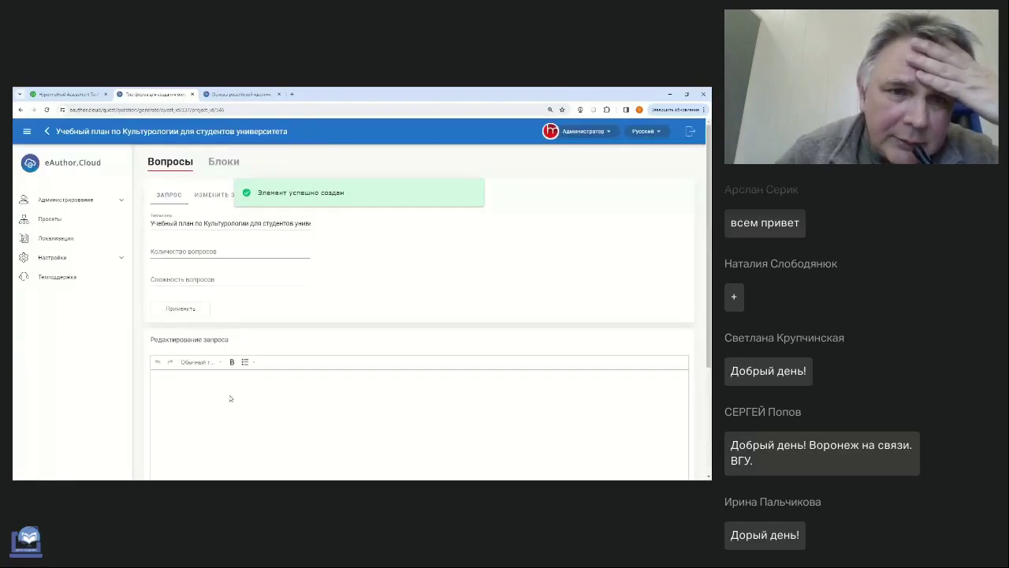
# Set the question request to 3 questions of "средняя" difficulty and apply the resulting prompt to draft the test questions
pyautogui.scroll(-1, 290, 357)
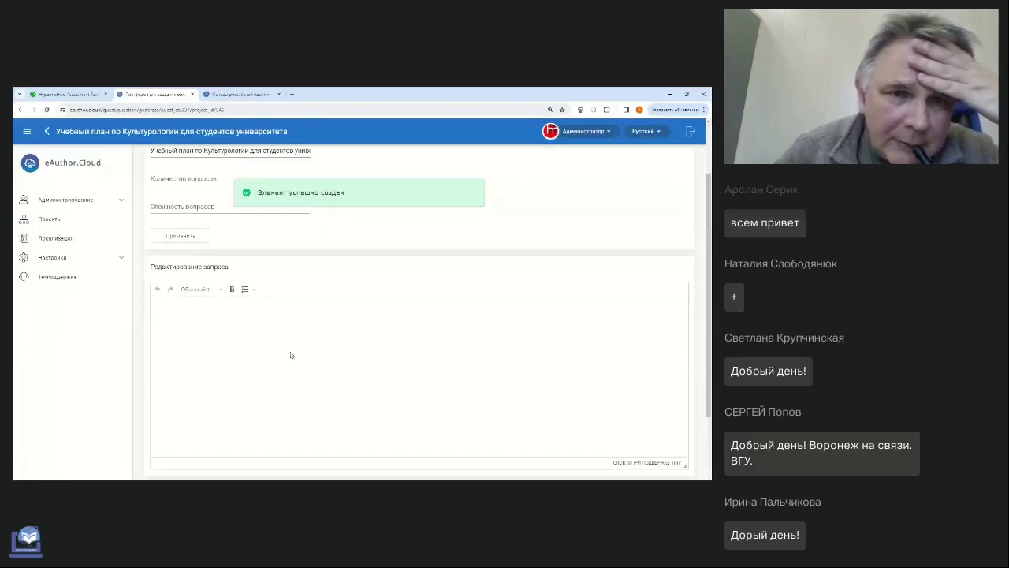
pyautogui.scroll(1, 290, 352)
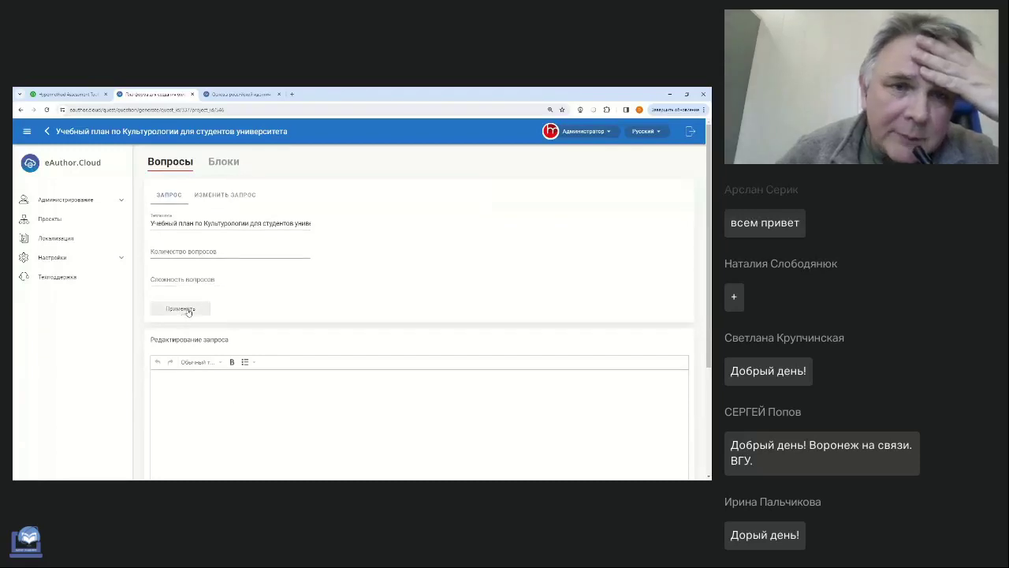
pyautogui.click(188, 251)
pyautogui.write('3')
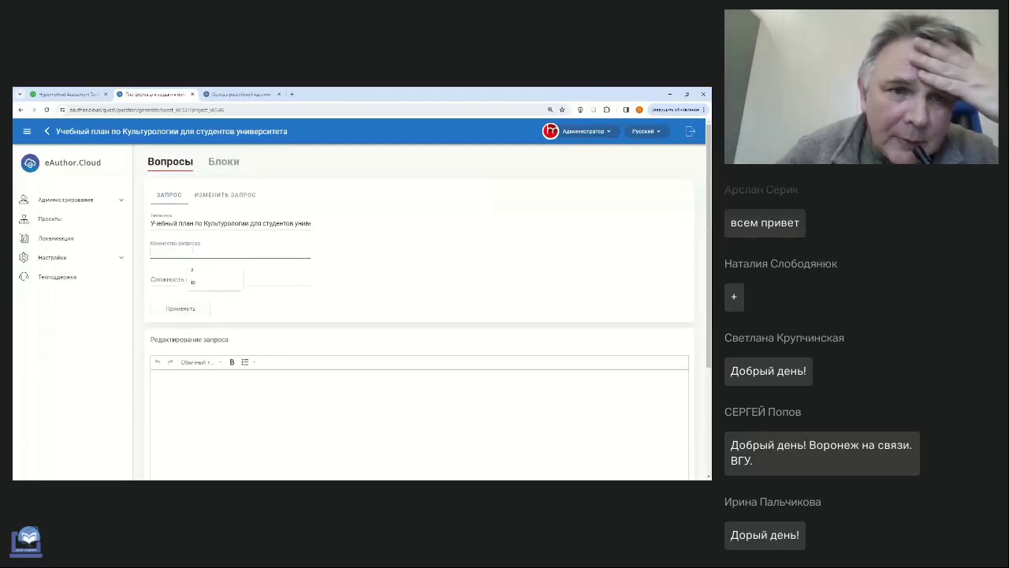
pyautogui.click(198, 278)
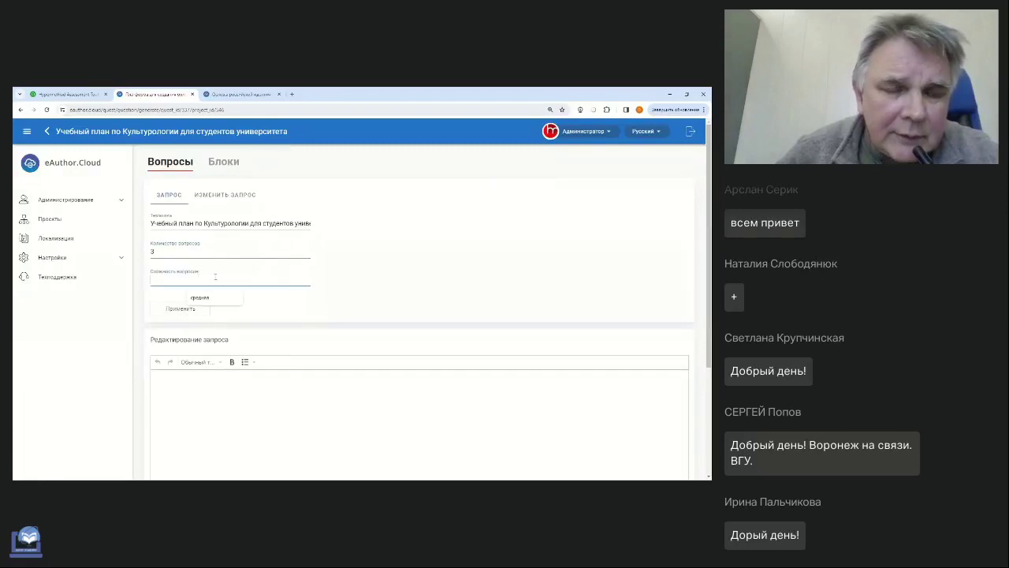
pyautogui.click(203, 298)
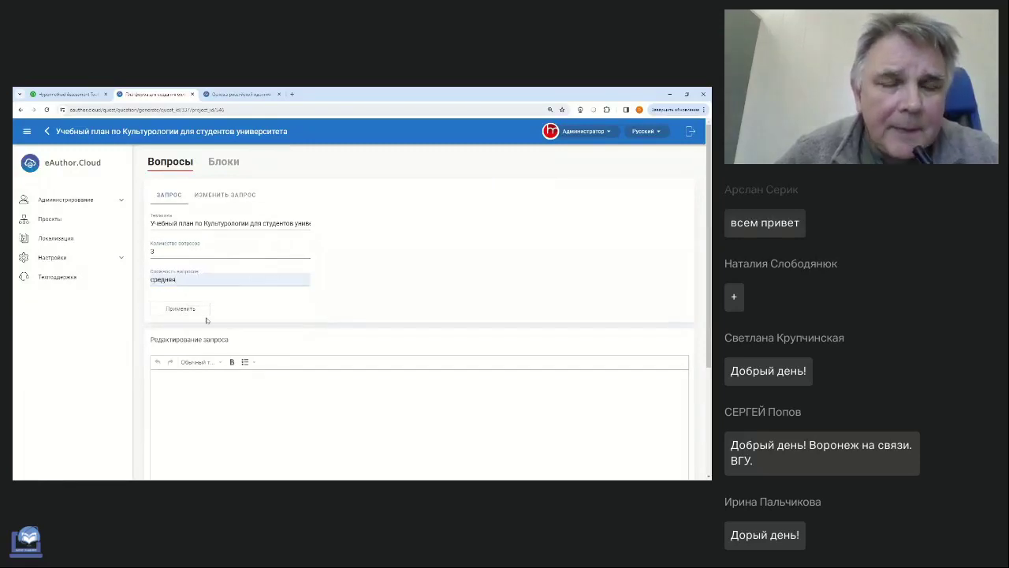
pyautogui.click(180, 308)
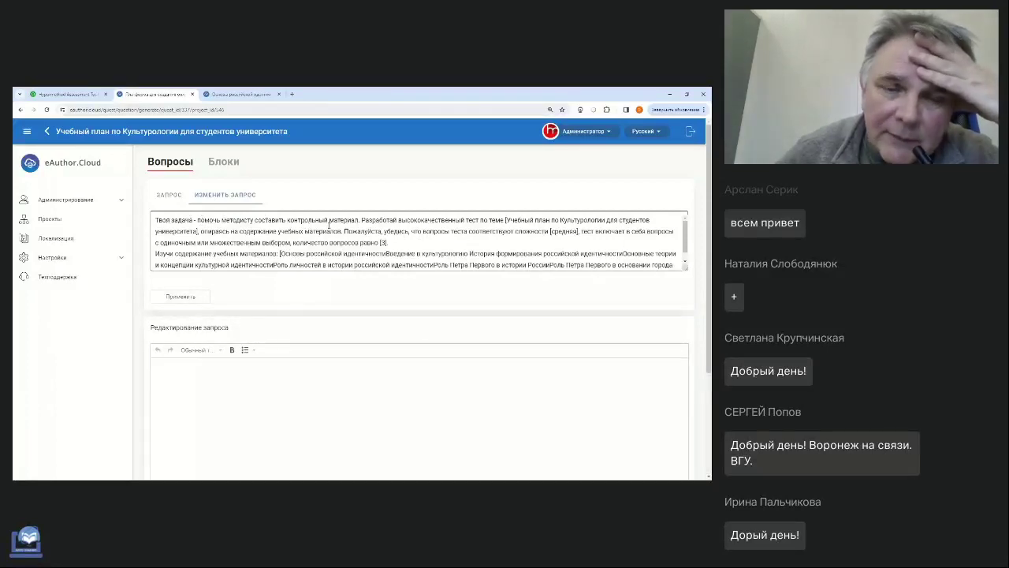
pyautogui.scroll(-1, 329, 225)
pyautogui.click(208, 299)
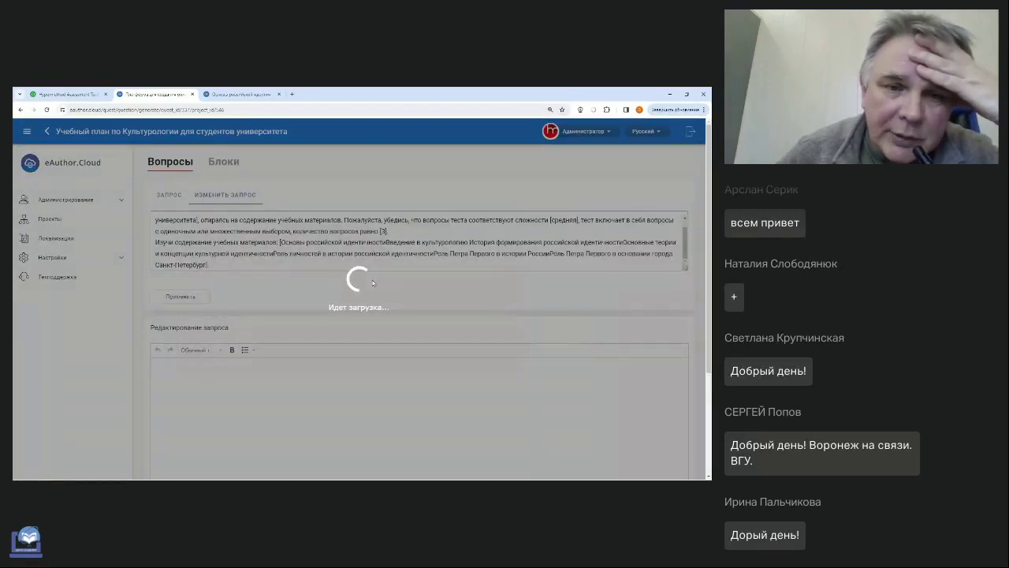
# Review the wording, types and answer options of the three drafted questions
pyautogui.scroll(-1, 373, 282)
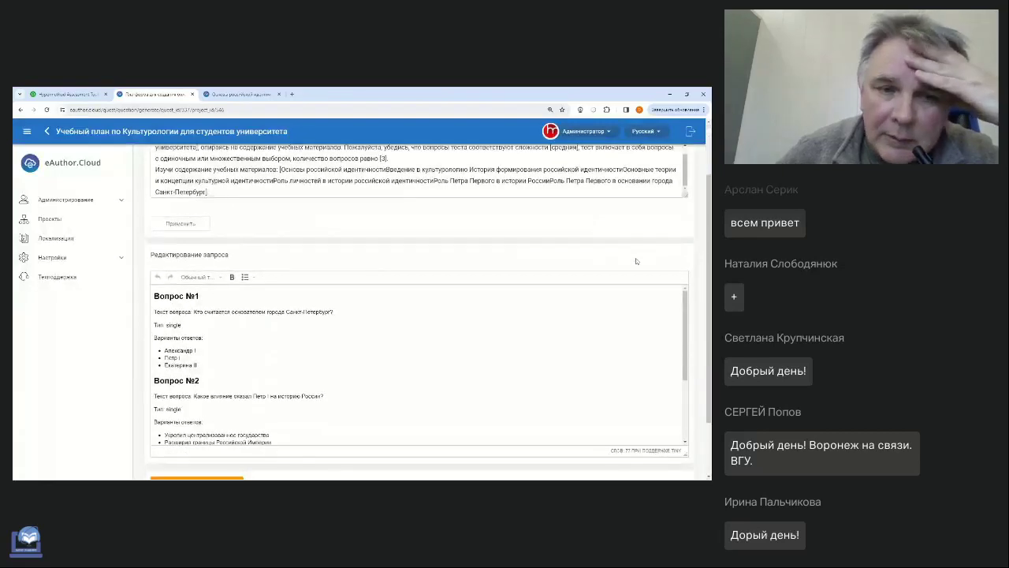
pyautogui.scroll(-1, 366, 291)
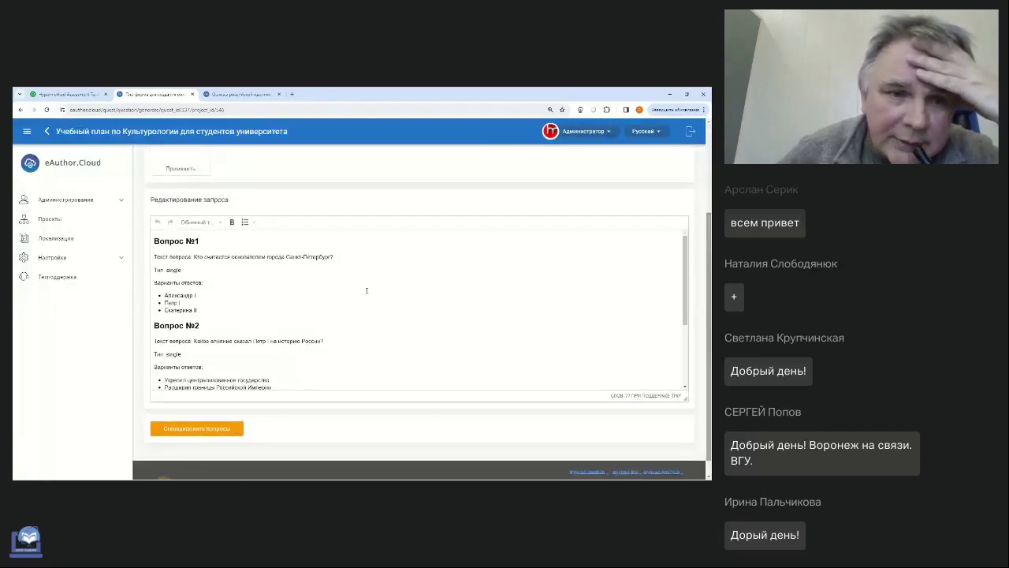
pyautogui.scroll(-2, 256, 272)
pyautogui.scroll(2, 196, 248)
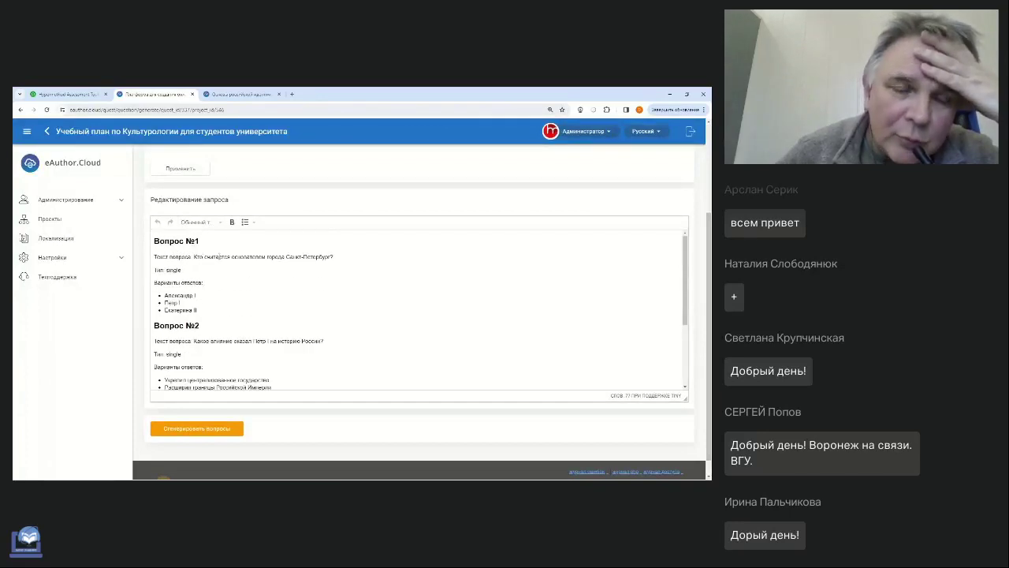
pyautogui.scroll(-3, 166, 253)
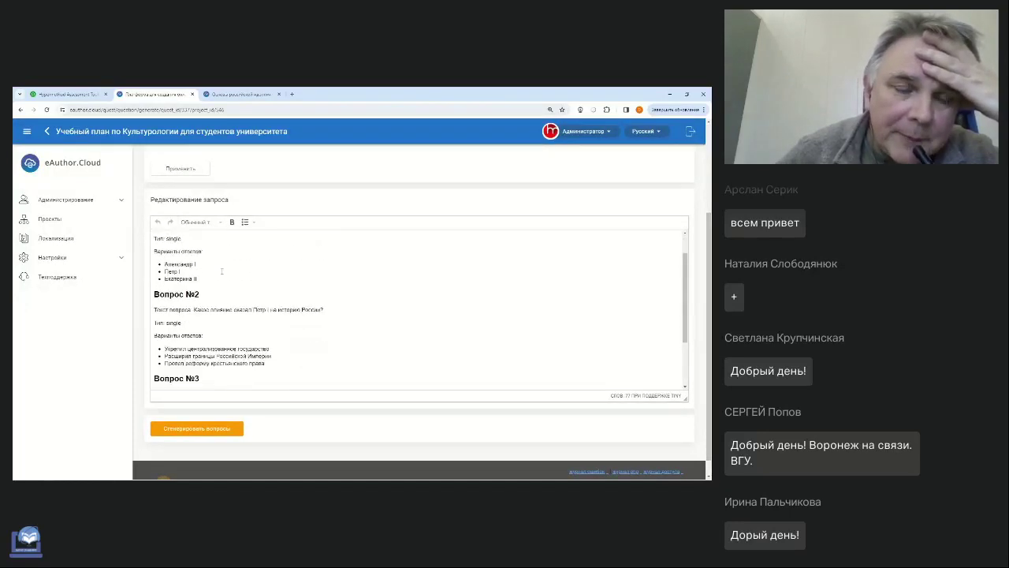
pyautogui.scroll(3, 197, 268)
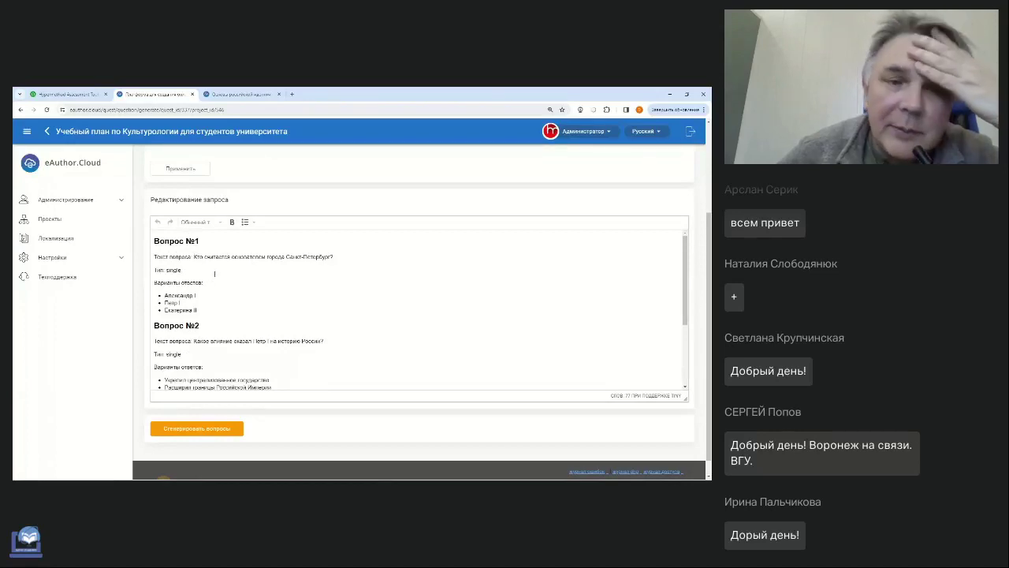
pyautogui.scroll(-3, 215, 274)
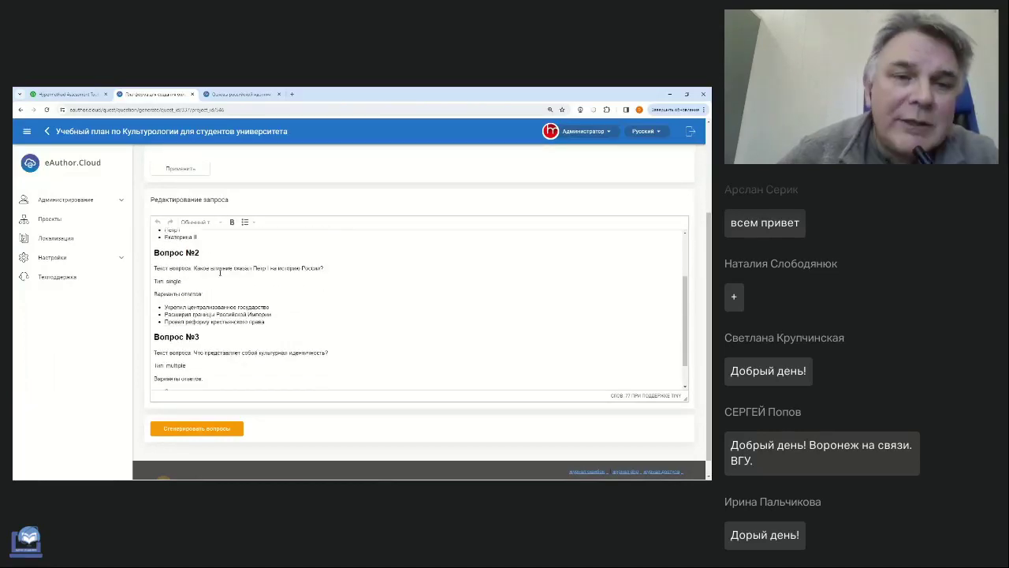
pyautogui.scroll(4, 220, 273)
pyautogui.scroll(-1, 220, 273)
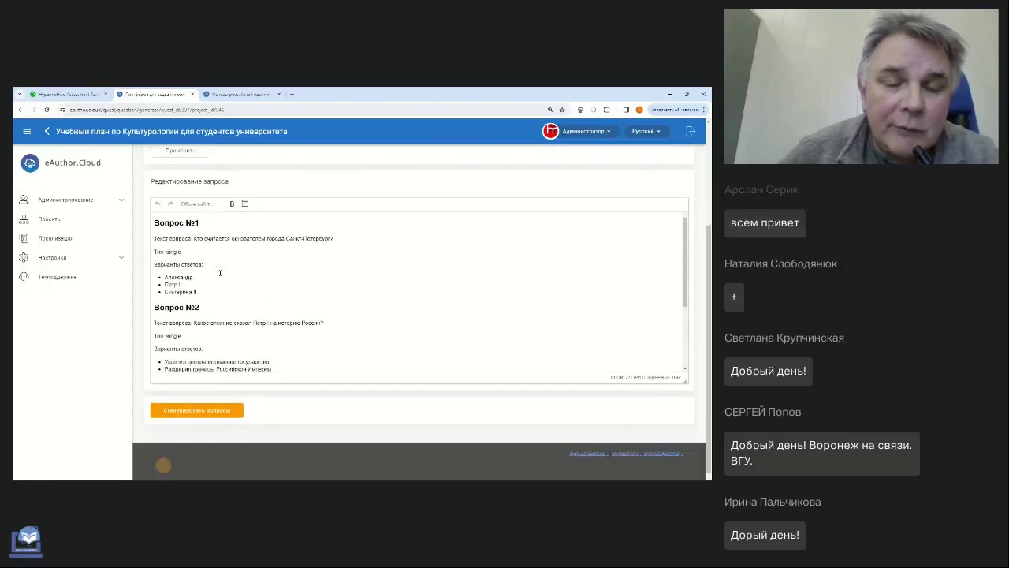
pyautogui.scroll(-2, 223, 273)
pyautogui.scroll(2, 226, 273)
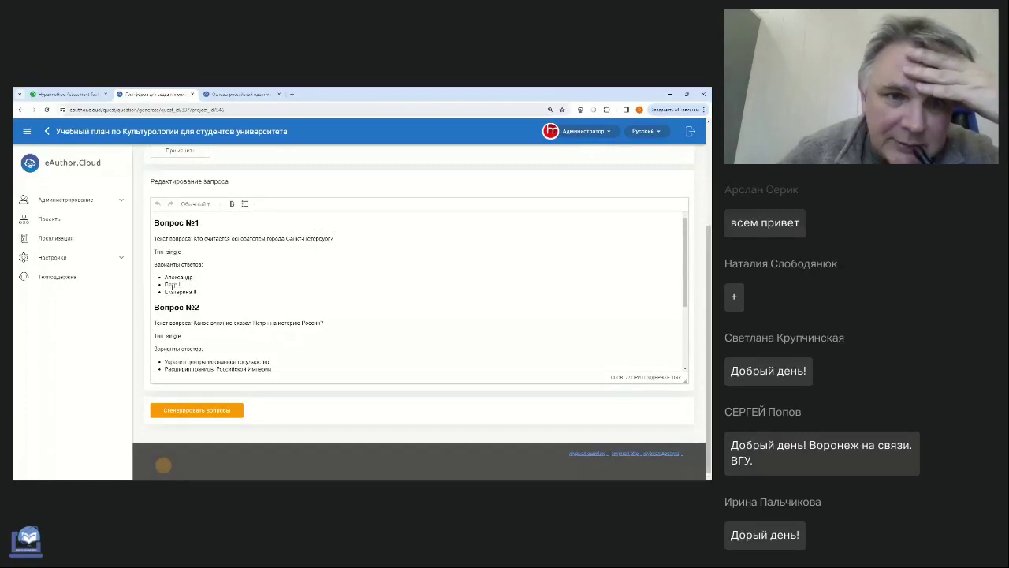
pyautogui.scroll(-2, 219, 290)
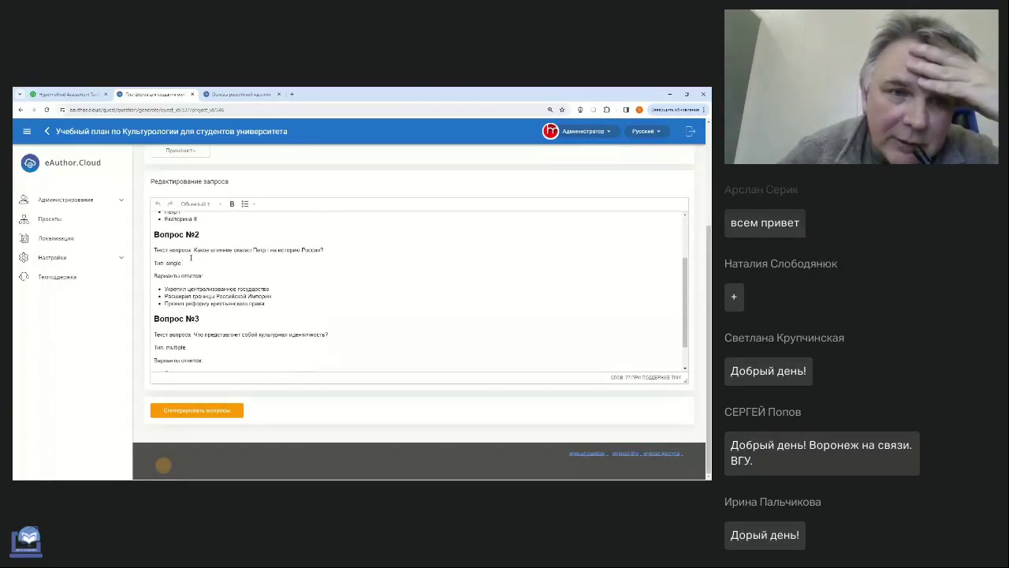
pyautogui.scroll(-1, 315, 257)
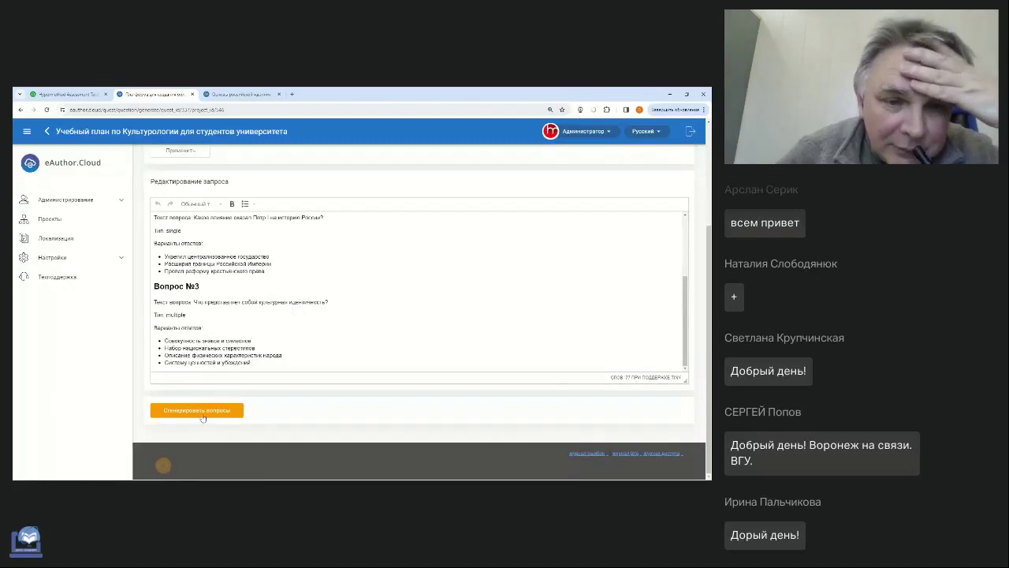
pyautogui.scroll(1, 232, 302)
pyautogui.scroll(2, 232, 301)
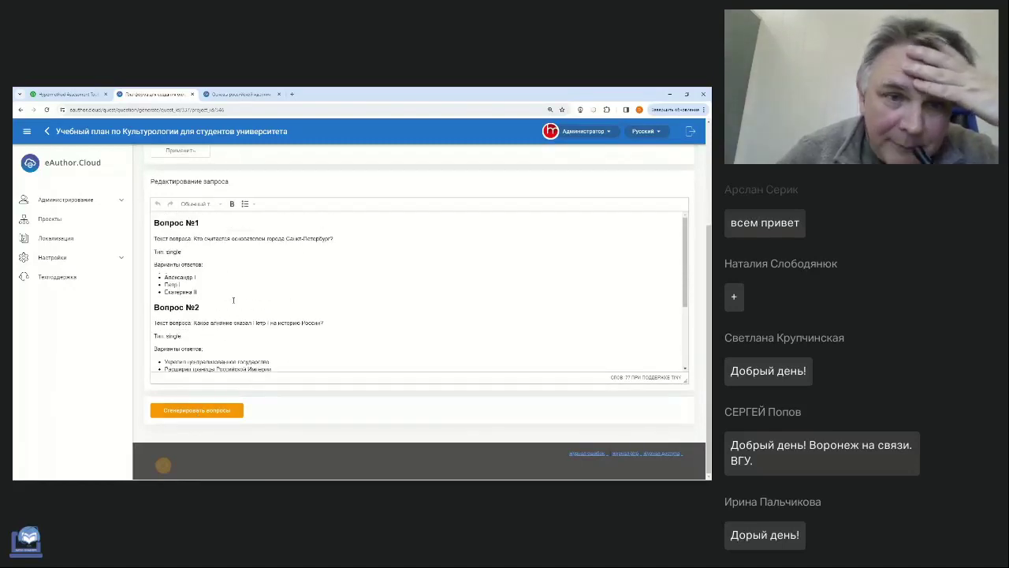
# Generate the test questions from the reviewed draft and return to the project's list of control materials
pyautogui.click(205, 290)
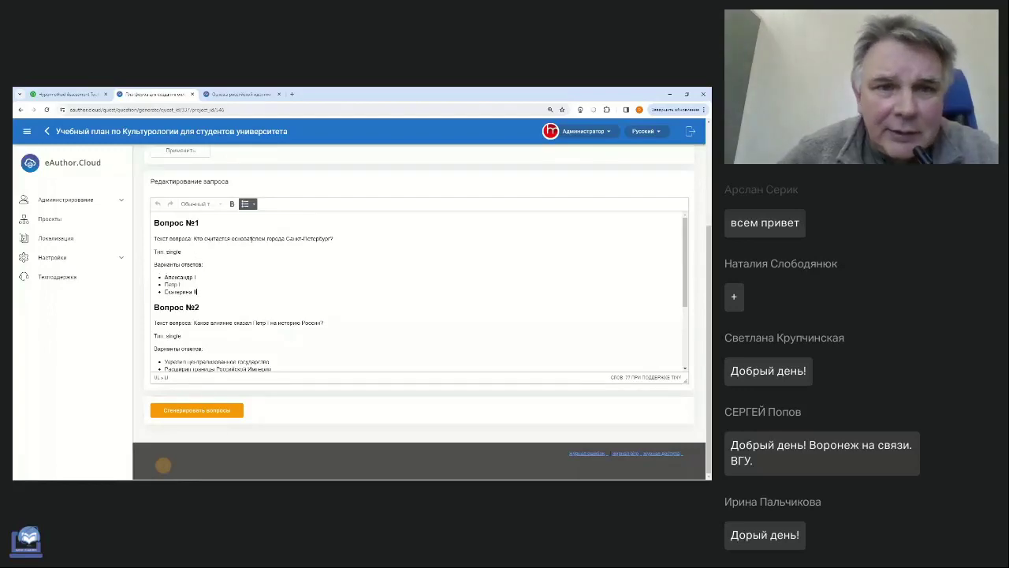
pyautogui.scroll(-3, 234, 291)
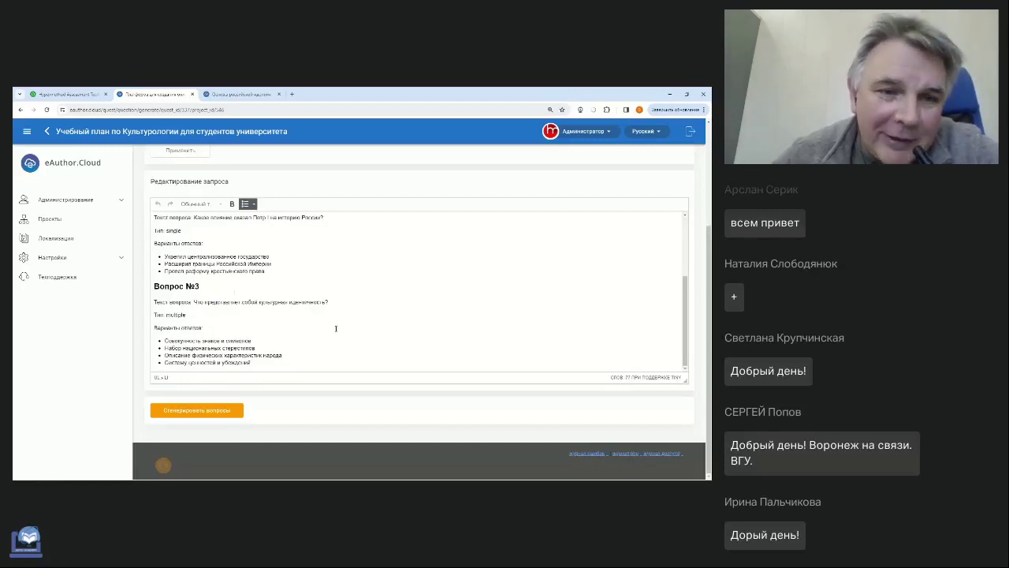
pyautogui.click(233, 410)
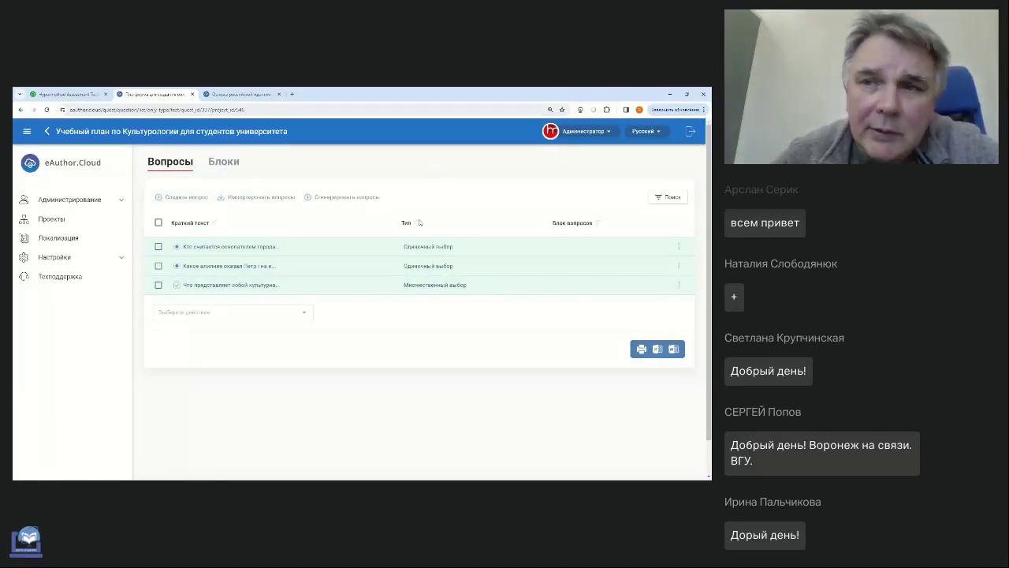
pyautogui.click(47, 131)
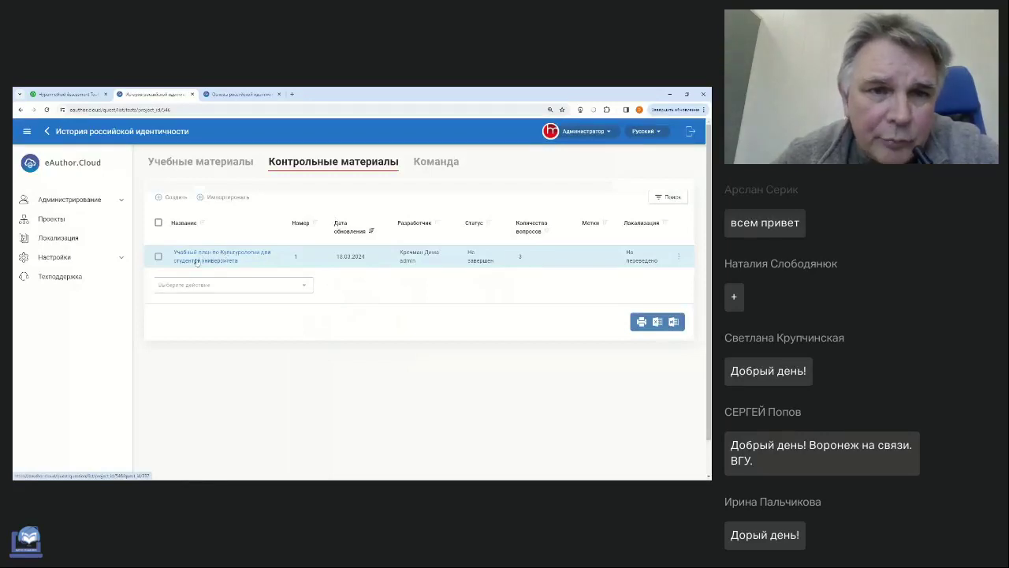
# Launch a trial run of the culturology test and look through its questions
pyautogui.click(679, 256)
pyautogui.click(627, 299)
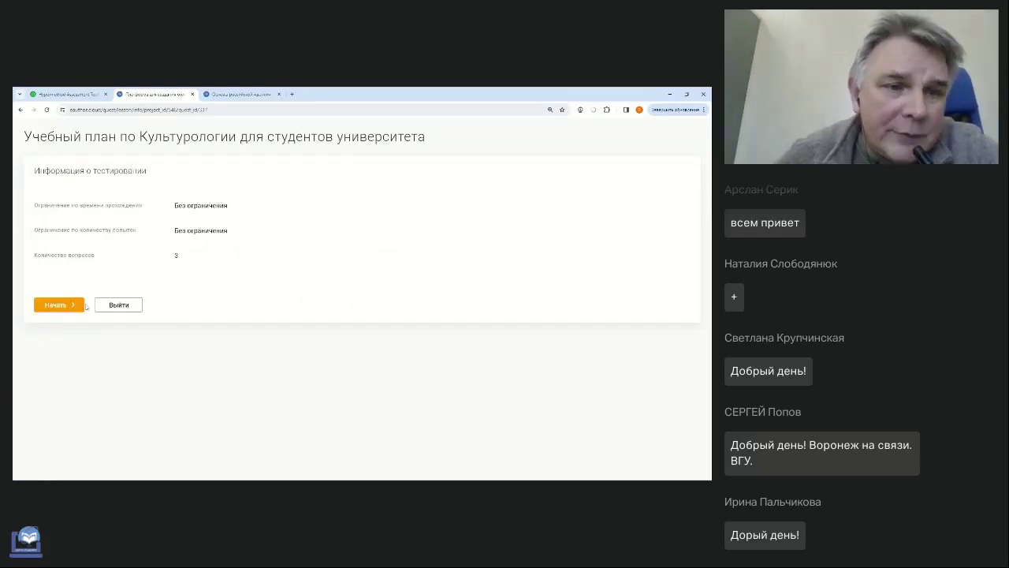
pyautogui.click(67, 305)
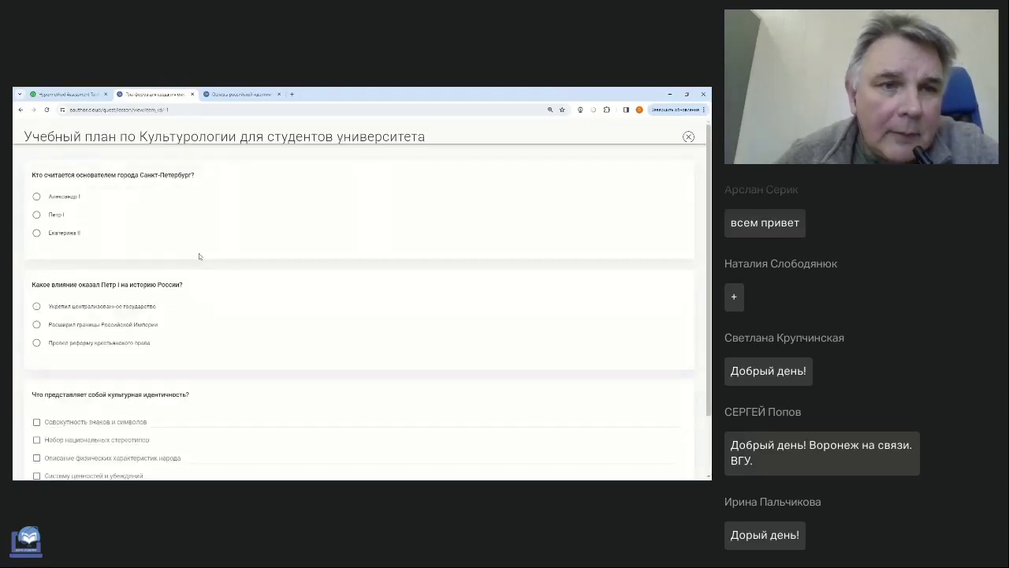
pyautogui.scroll(-2, 209, 309)
pyautogui.scroll(1, 246, 246)
# Answer "Петр I", "Расширил границы Российской Империи", "Набор национальных стереотипов" and "Описание физических характеристик народа", finish the test and exit its report
pyautogui.click(36, 179)
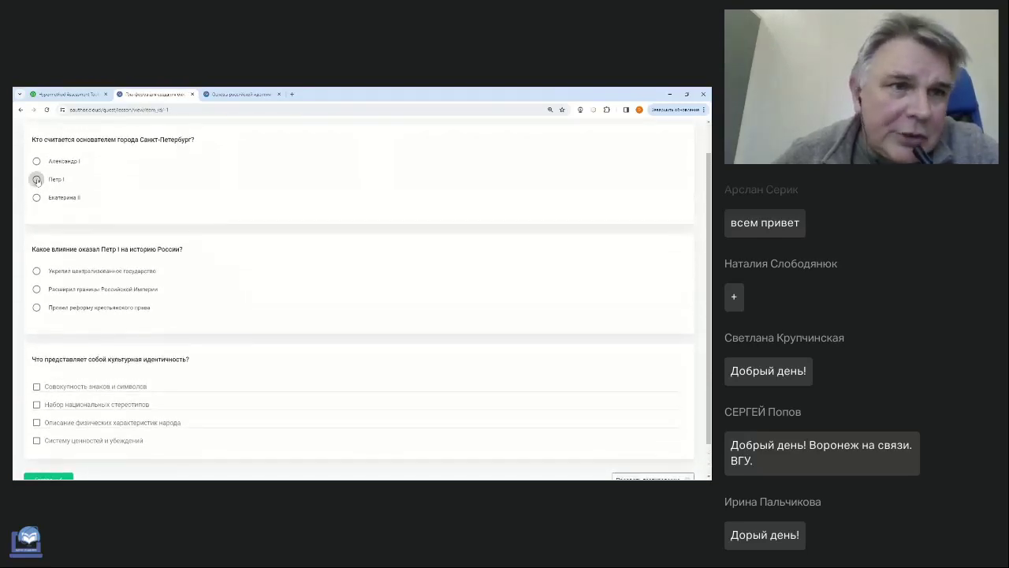
pyautogui.click(37, 289)
pyautogui.scroll(-1, 36, 300)
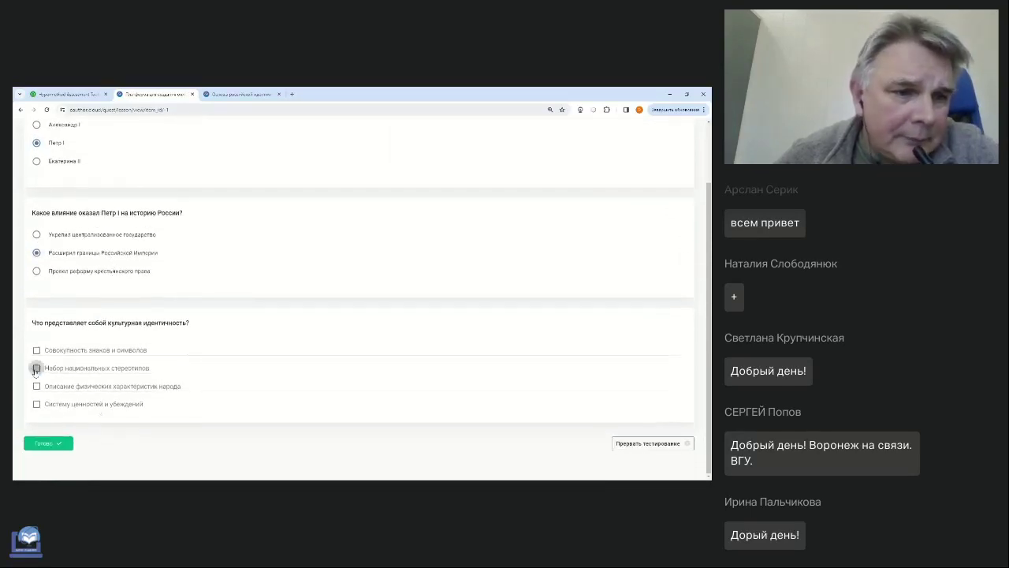
pyautogui.click(36, 368)
pyautogui.click(37, 386)
pyautogui.click(55, 446)
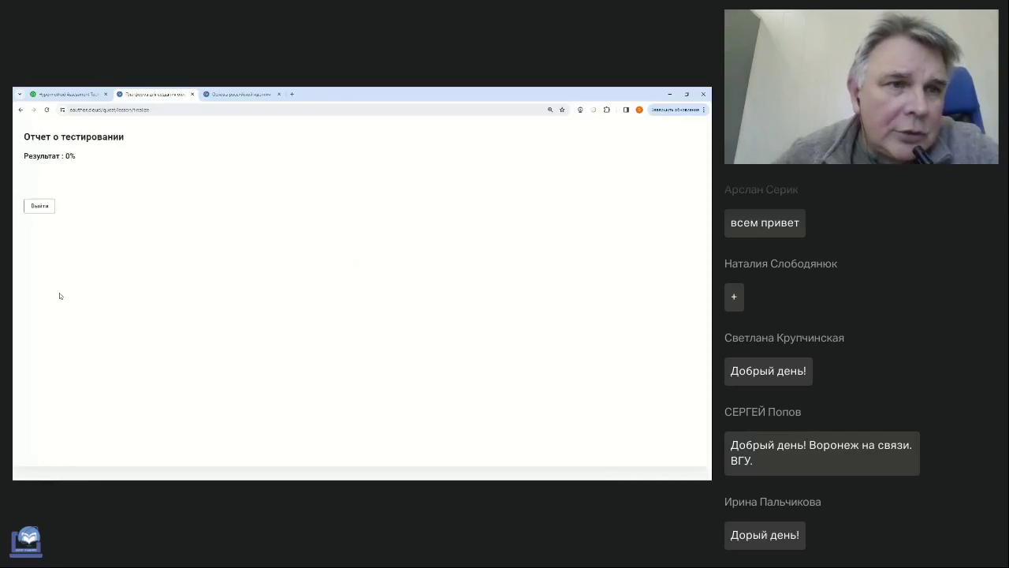
pyautogui.click(40, 205)
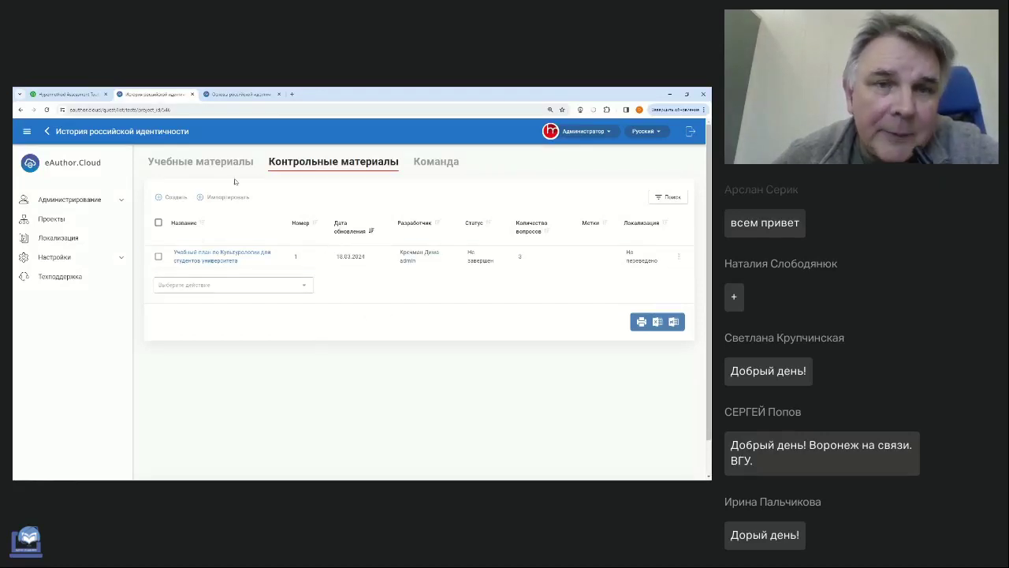
# Go to the project's "Учебные материалы" and look at the publishing and export actions available for the culturology course
pyautogui.click(209, 163)
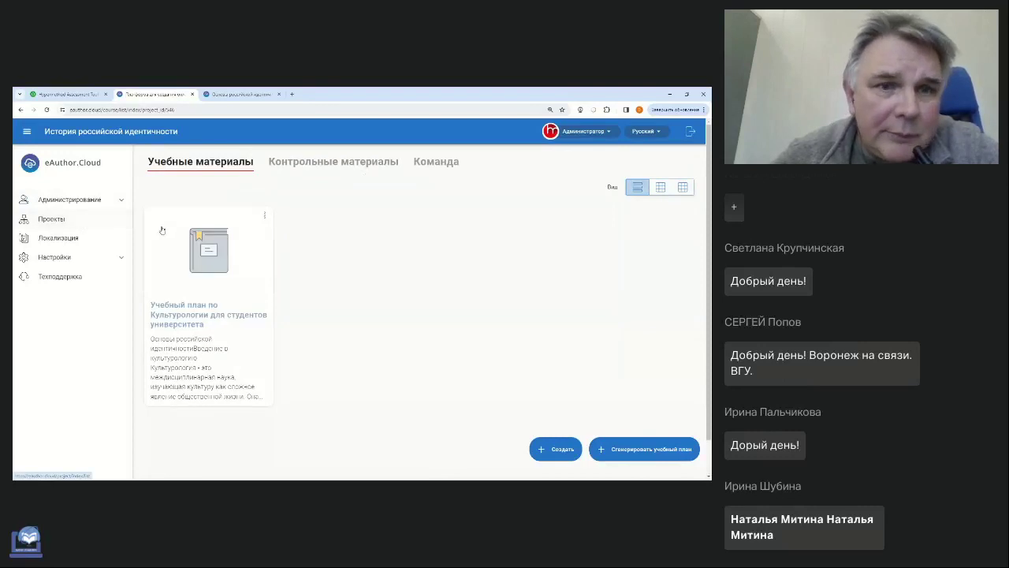
pyautogui.click(263, 216)
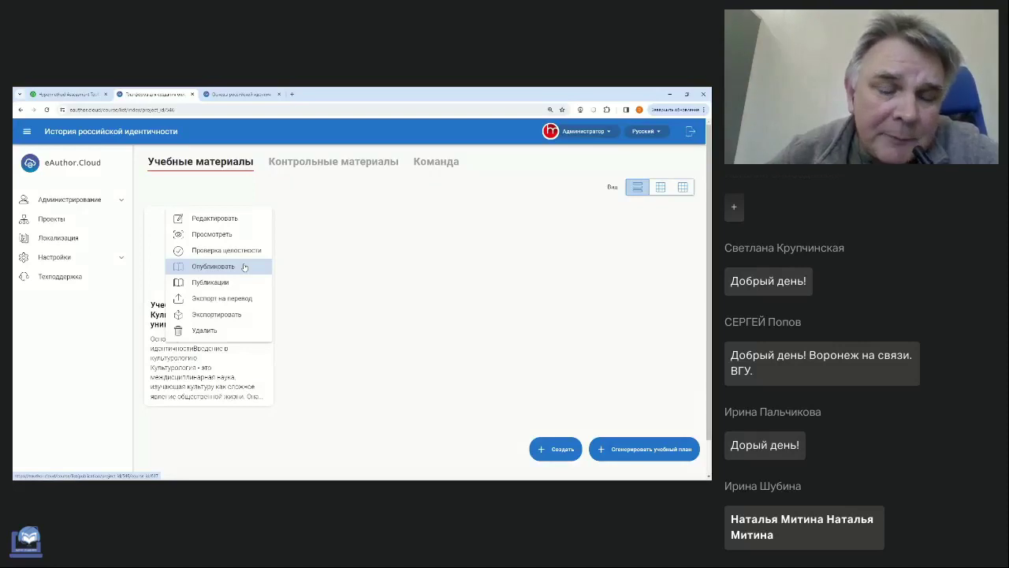
pyautogui.click(345, 263)
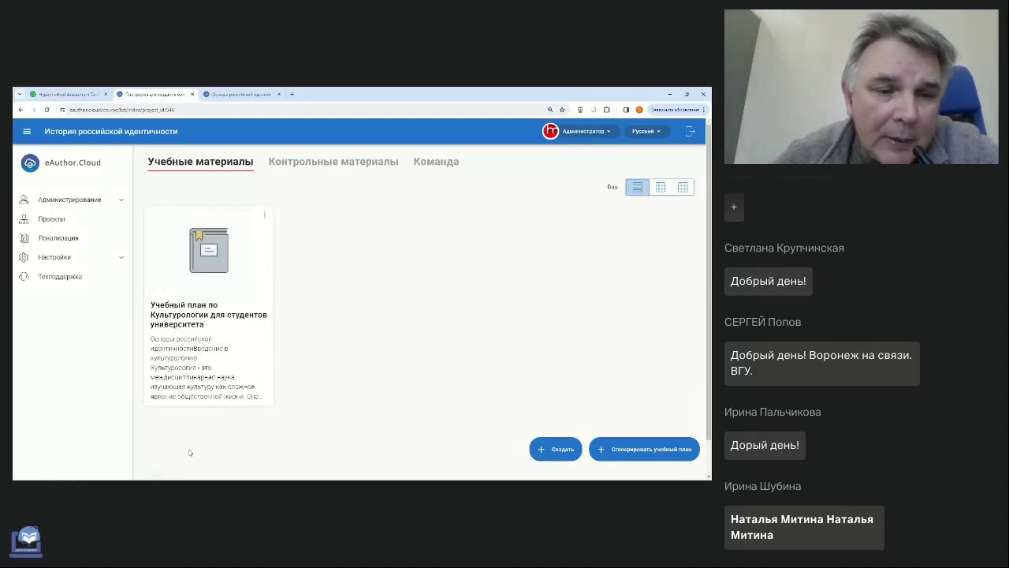